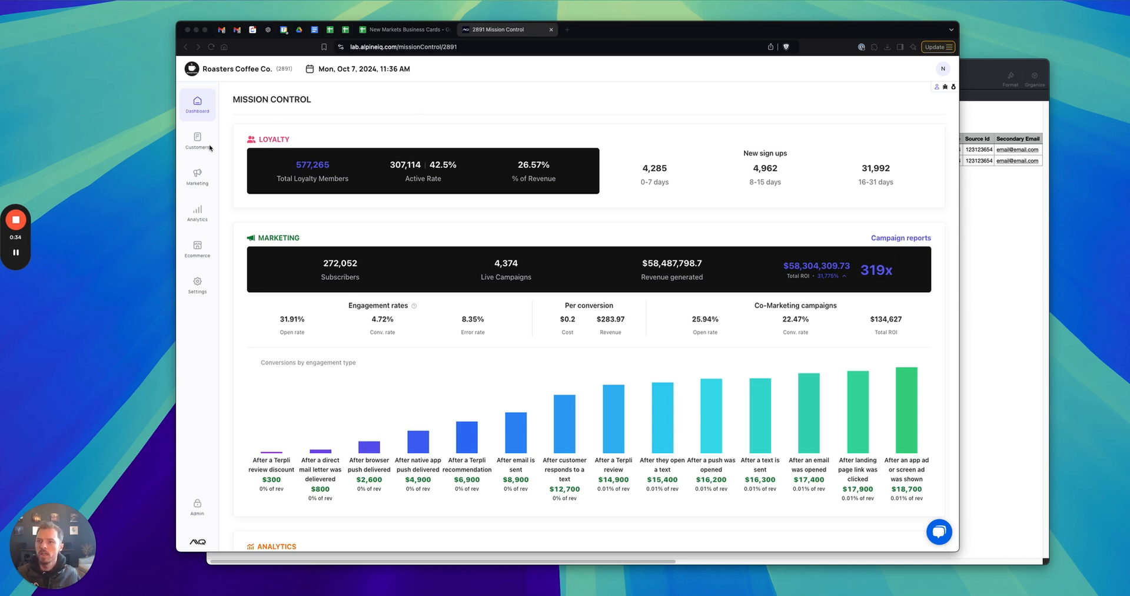
Go to the Team Members page in the company account settings
click(291, 130)
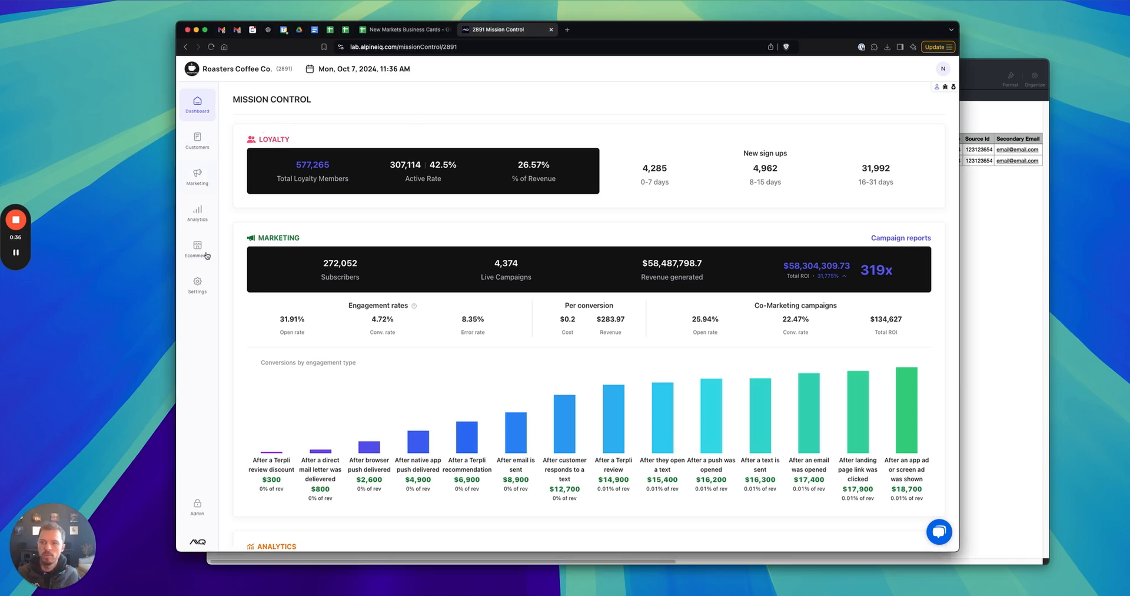
click(198, 293)
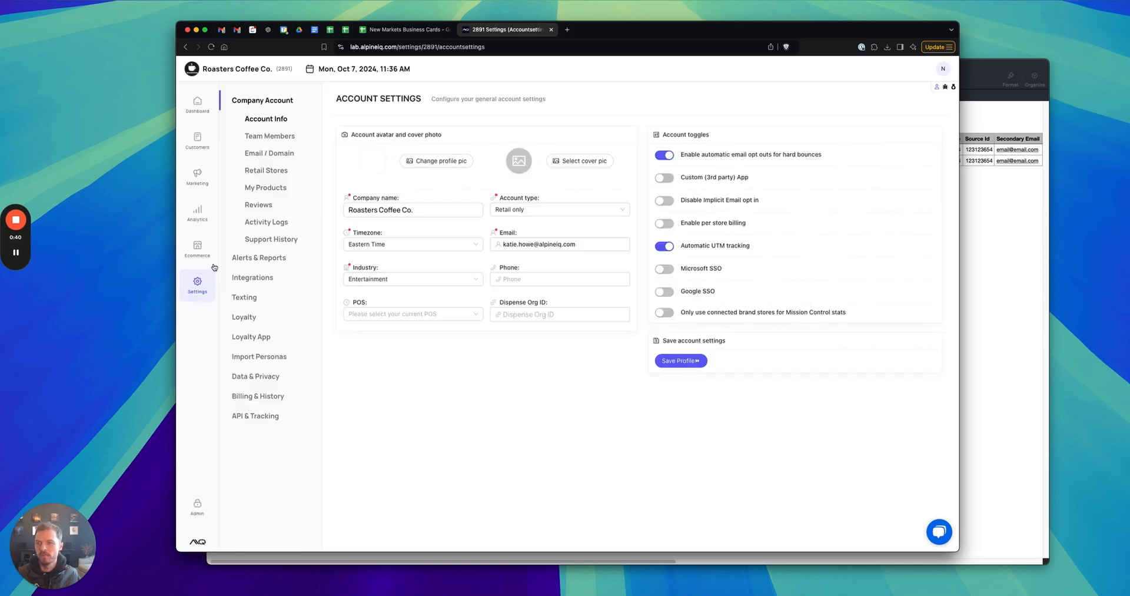
click(275, 136)
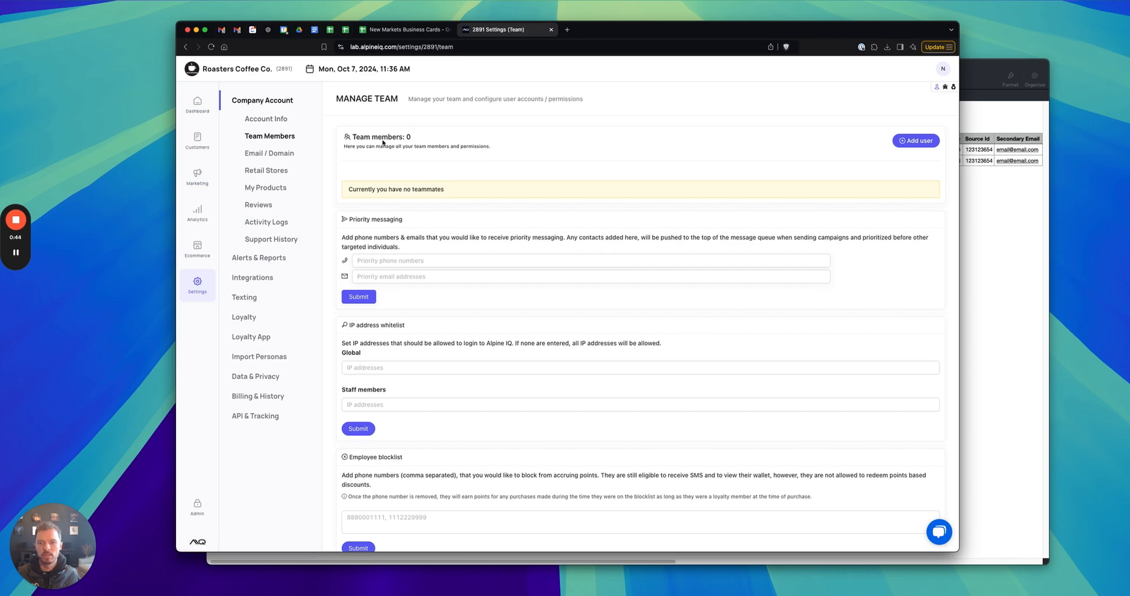
drag(357, 138, 412, 138)
click(618, 143)
Bring up the Add user form, review its email, role and permissions details, and close it without adding anyone
click(916, 142)
click(539, 155)
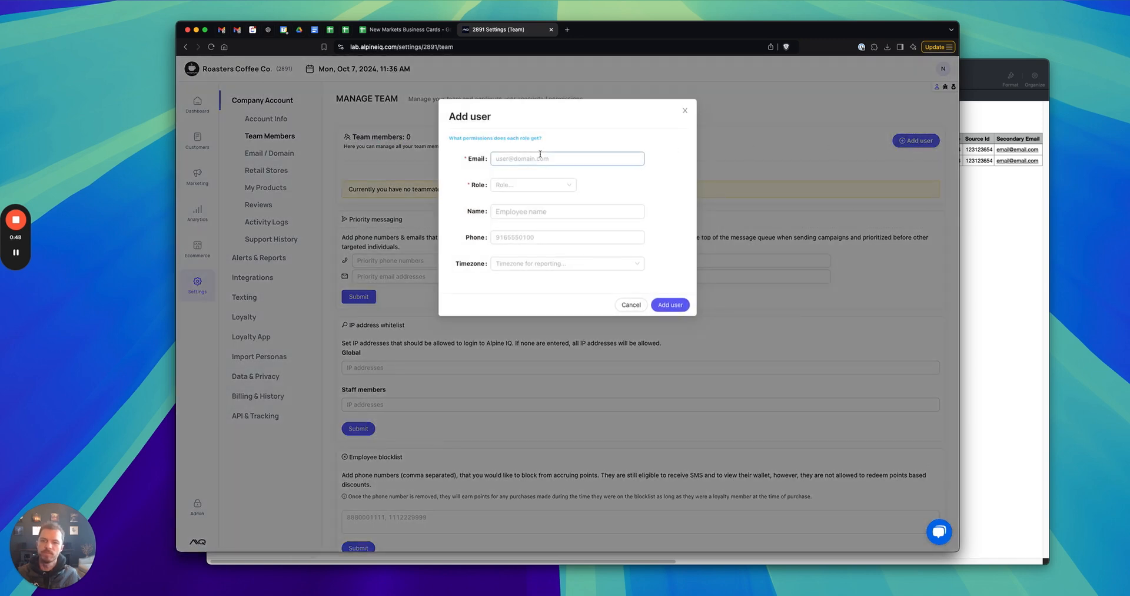
click(533, 187)
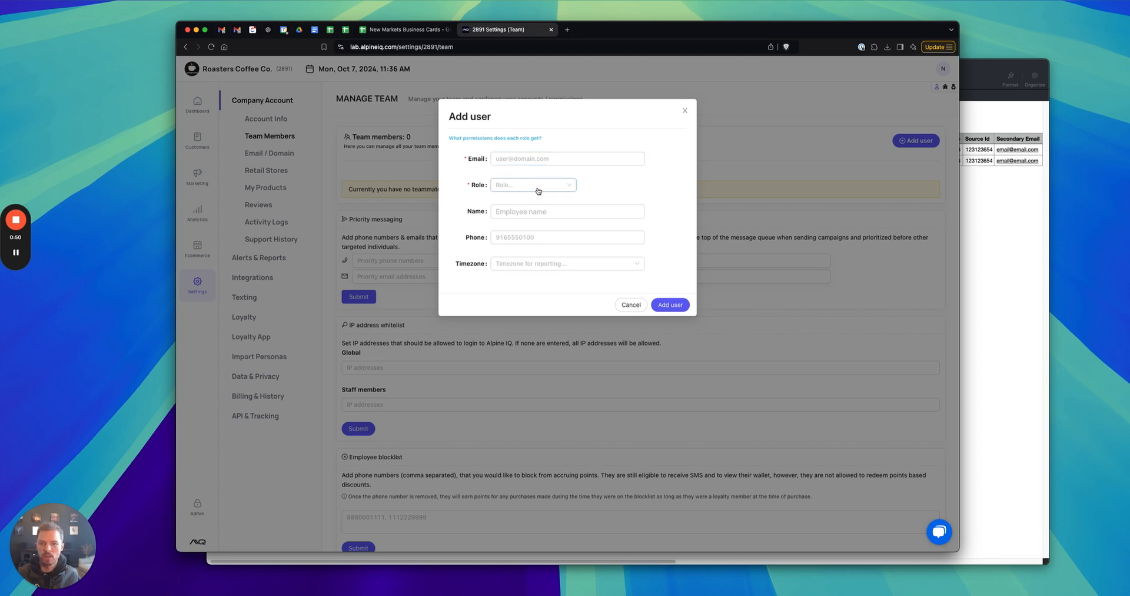
drag(543, 141, 448, 140)
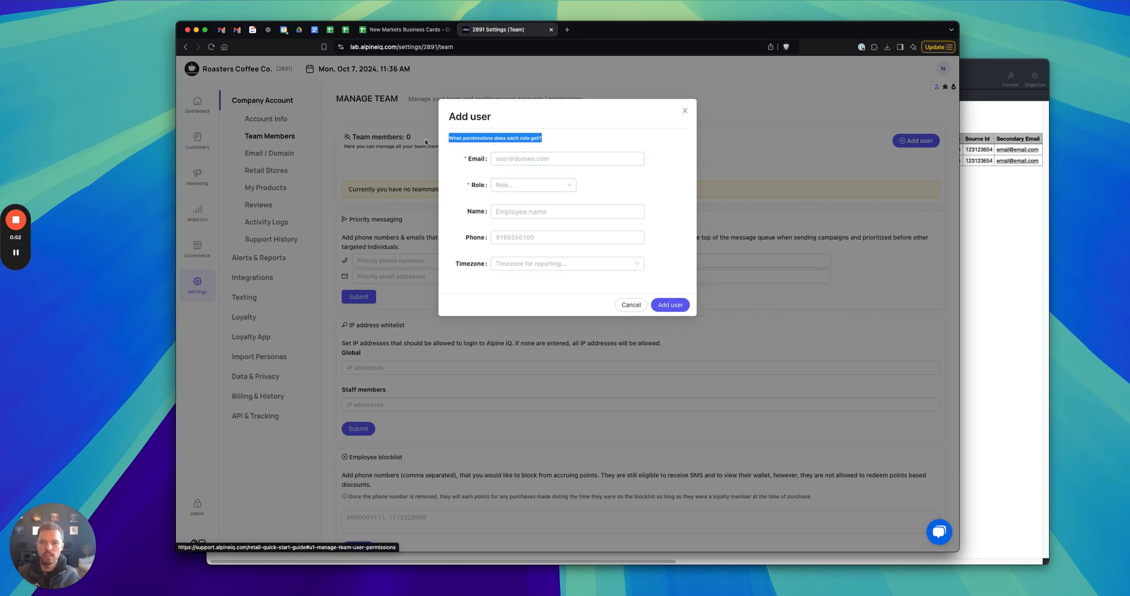
click(591, 140)
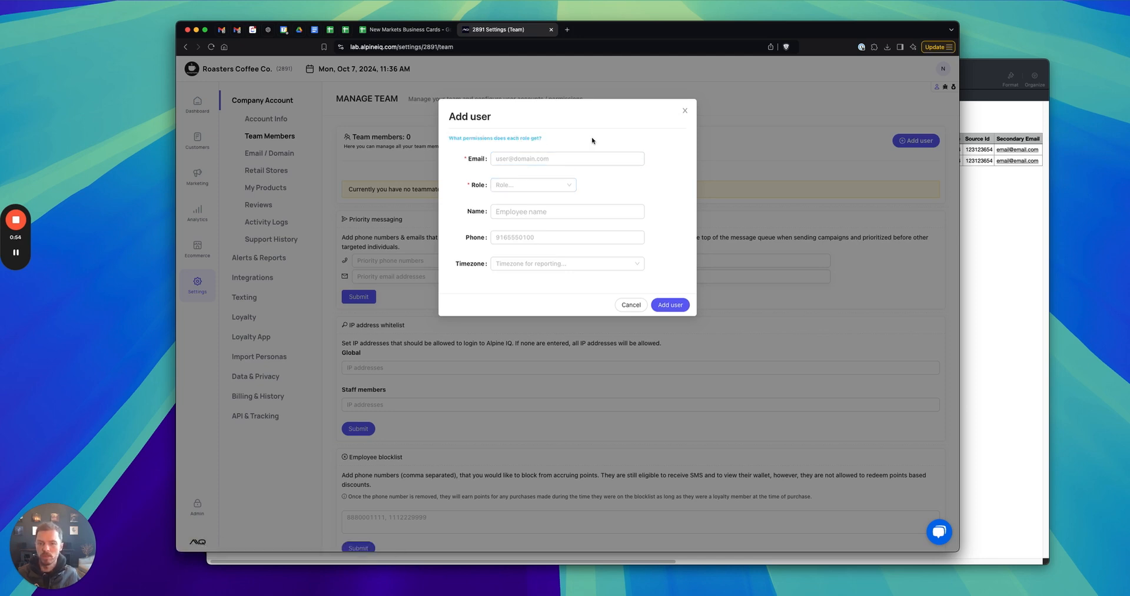
click(685, 110)
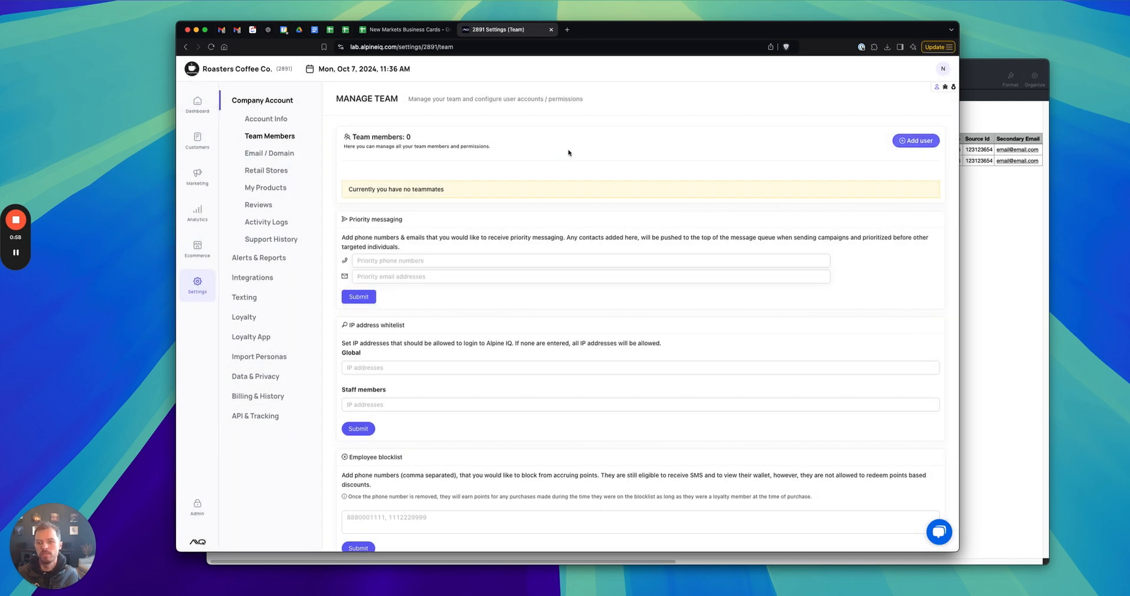
Review the new retail store form, including its custom URL and advanced settings sections, and close it without creating a store
click(267, 171)
click(391, 148)
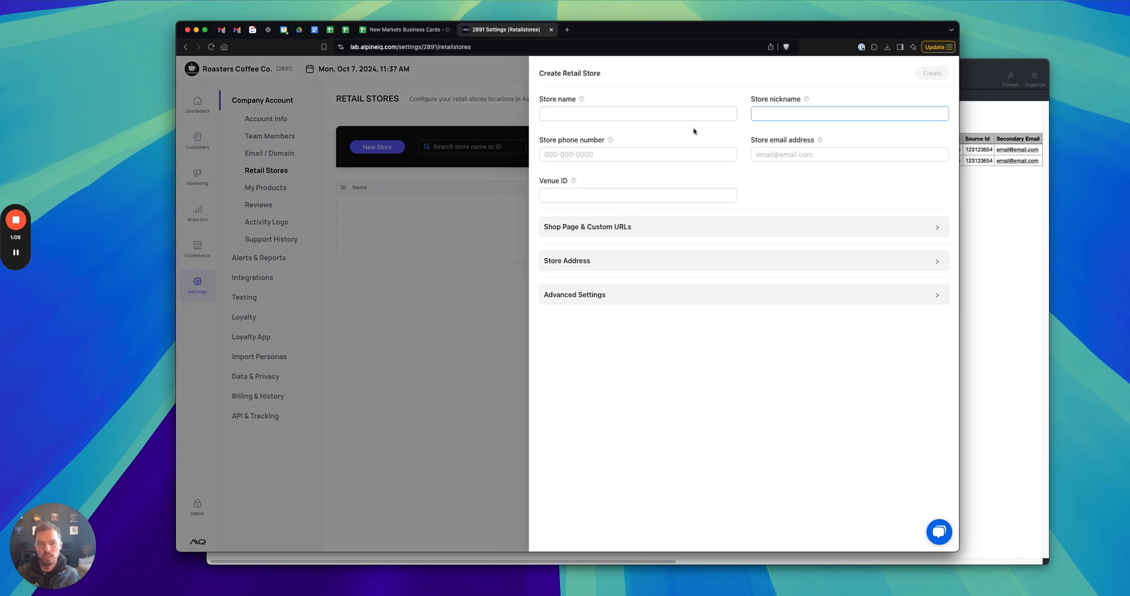
click(592, 233)
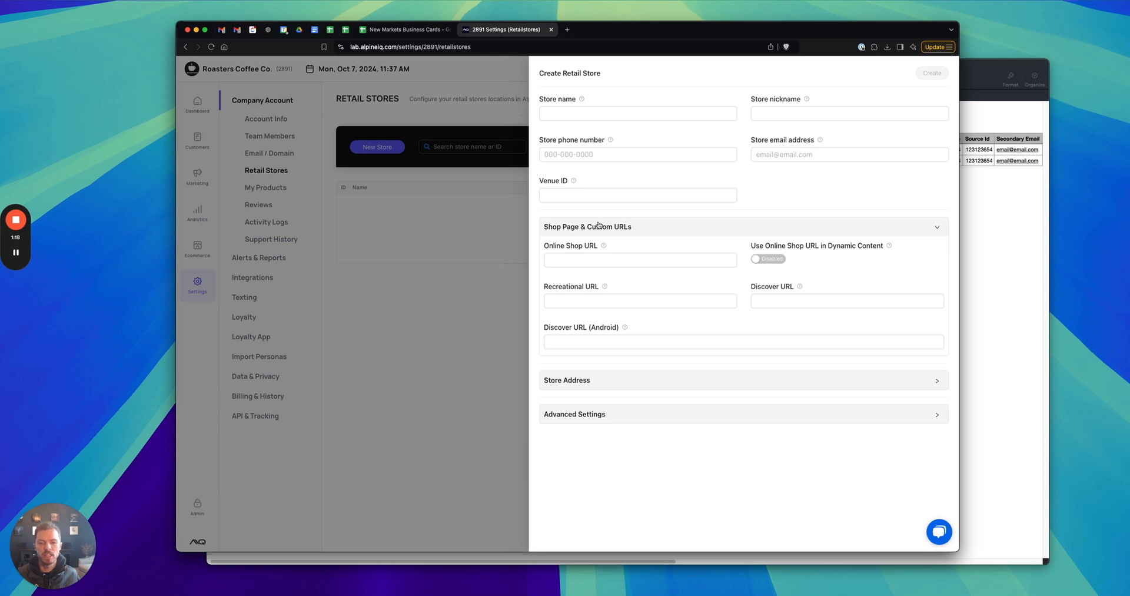
click(599, 226)
click(583, 294)
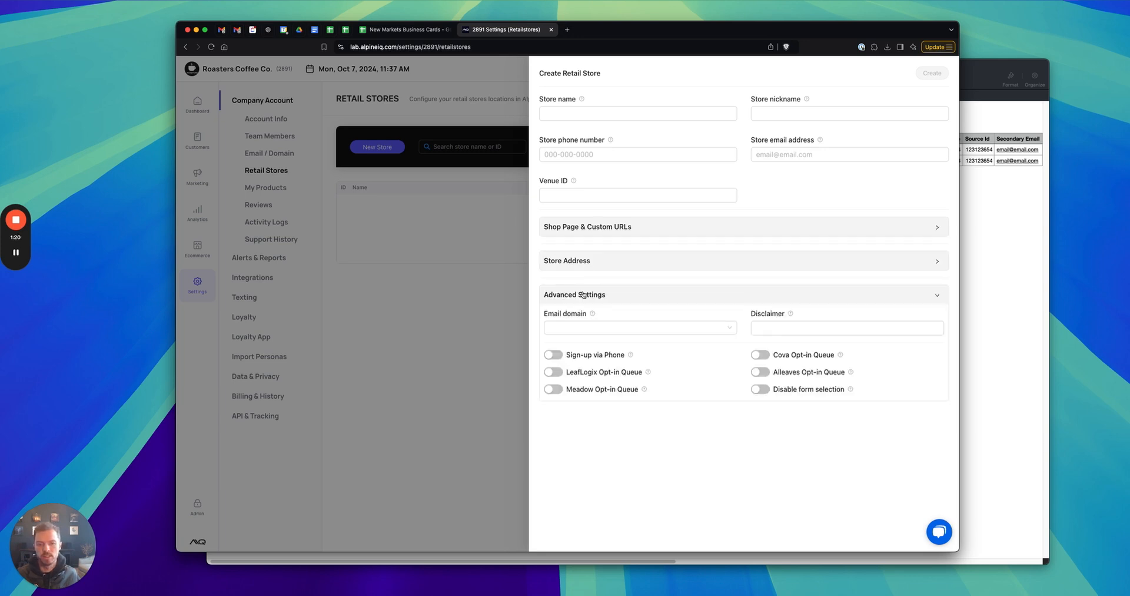
click(583, 295)
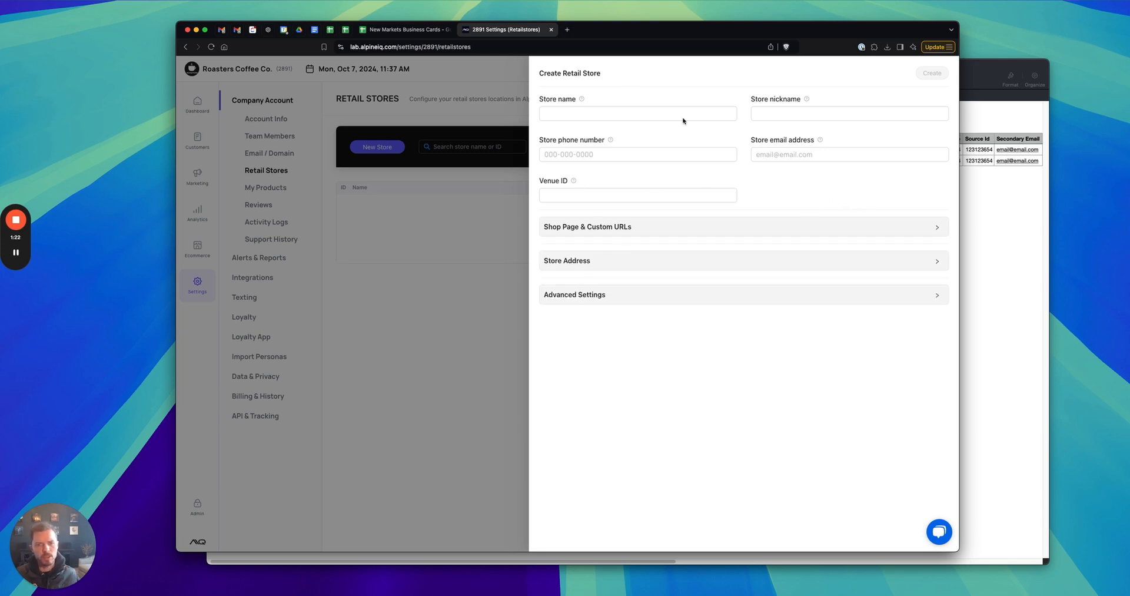
click(497, 289)
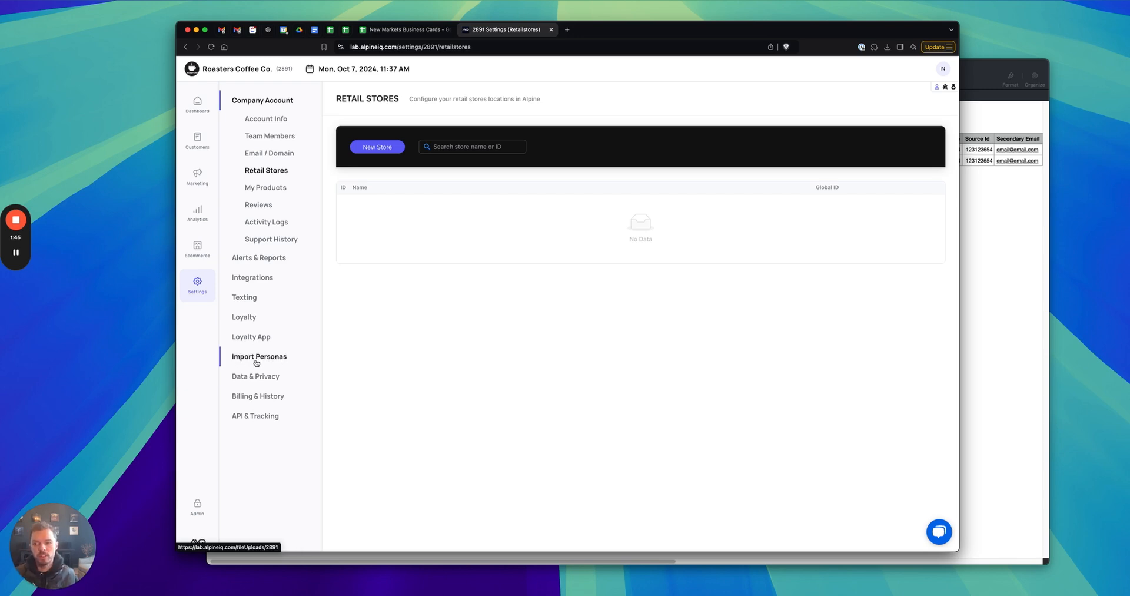
Look over the Campaigns page and the Create New Persona form in the customer CRM, closing the form without saving
click(198, 175)
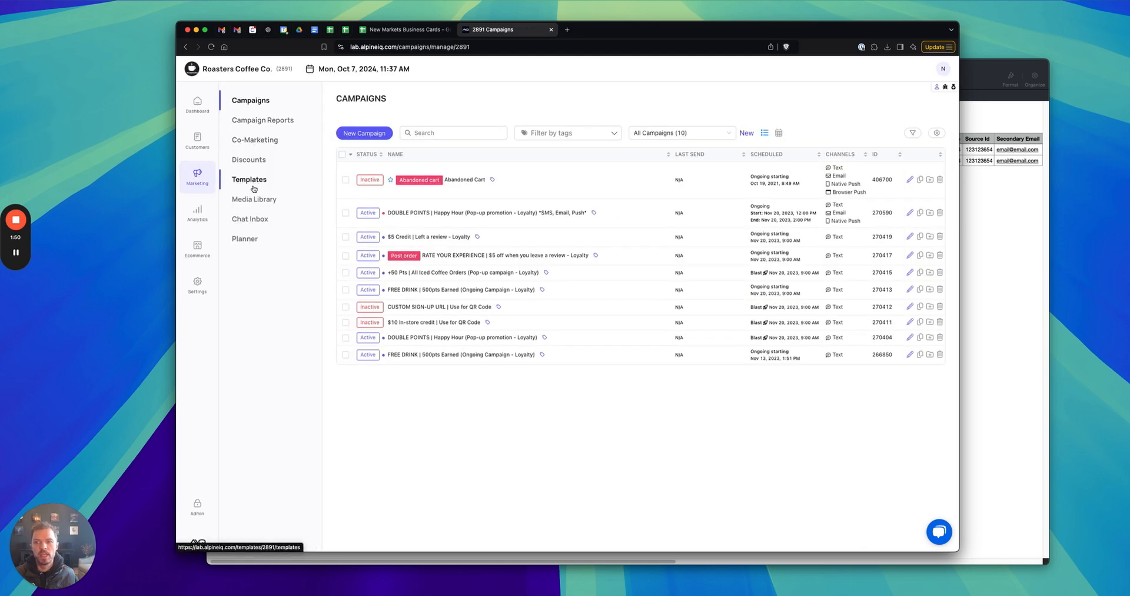
click(198, 140)
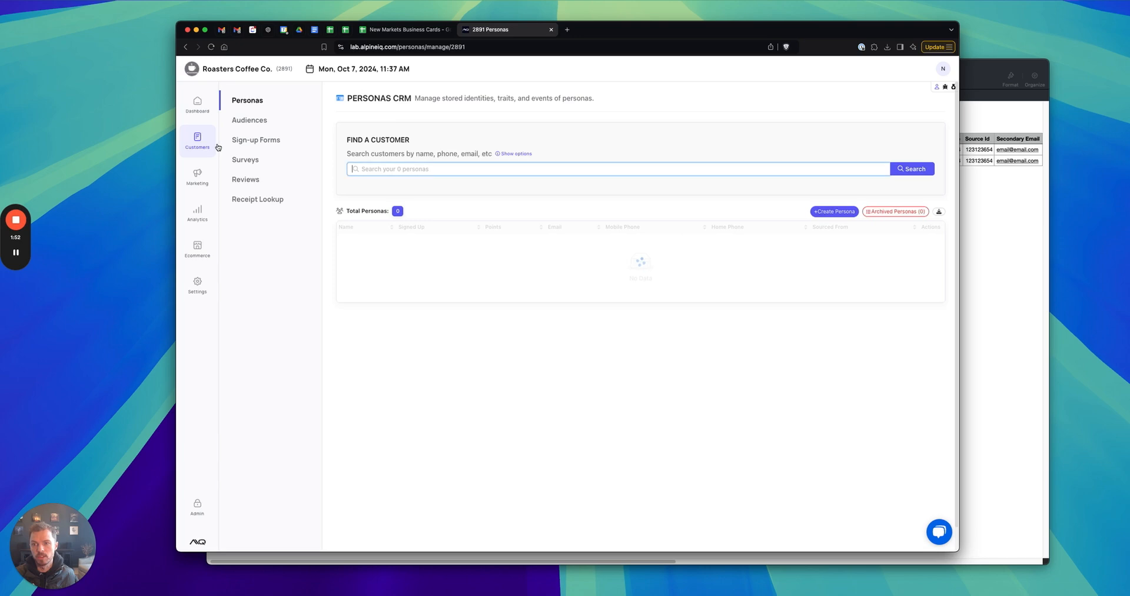
click(840, 211)
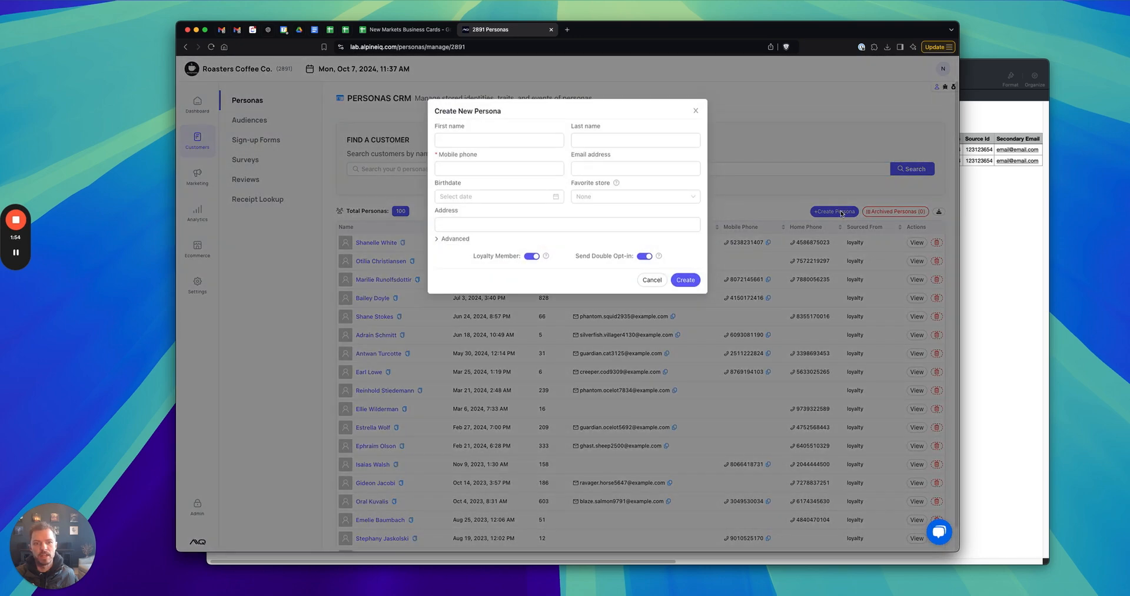
click(750, 153)
Go to the Import Personas page in the settings and find the import guide and sample file links
click(198, 282)
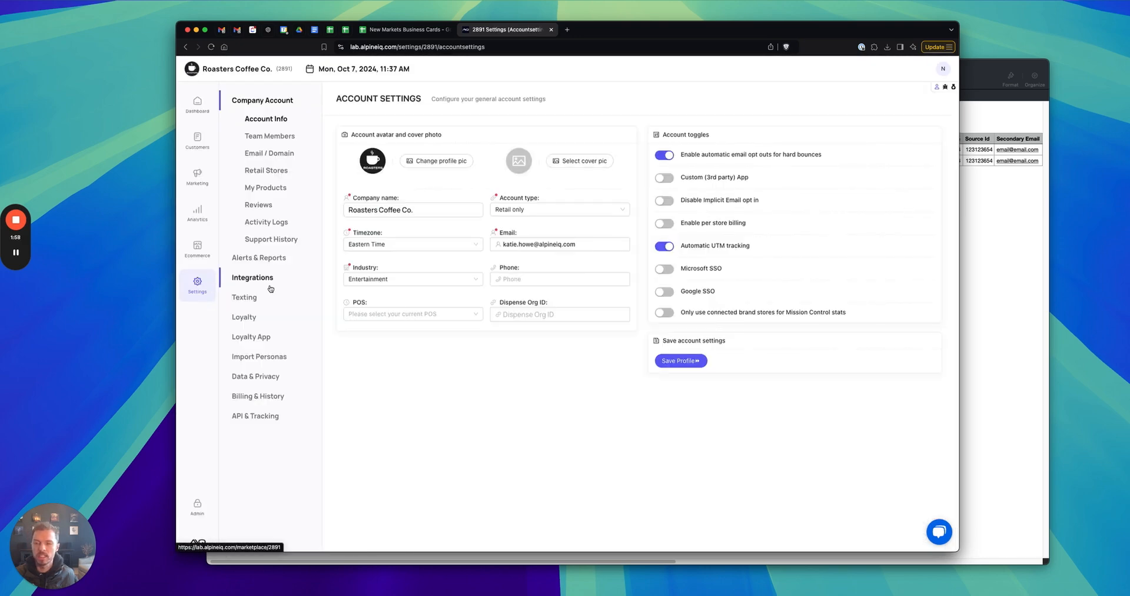
click(254, 357)
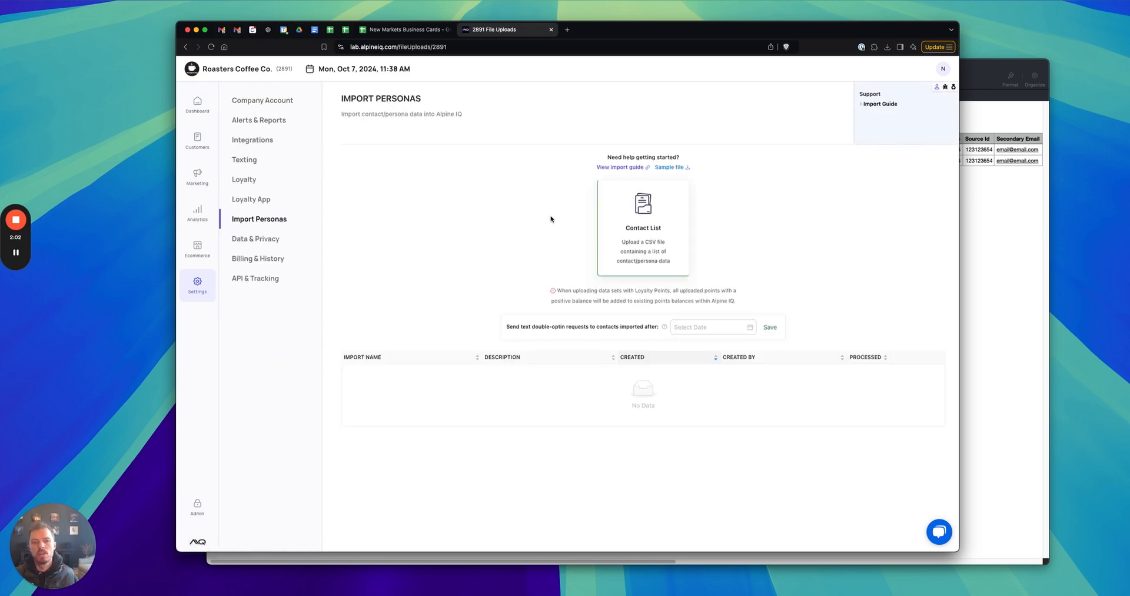
drag(709, 169, 675, 167)
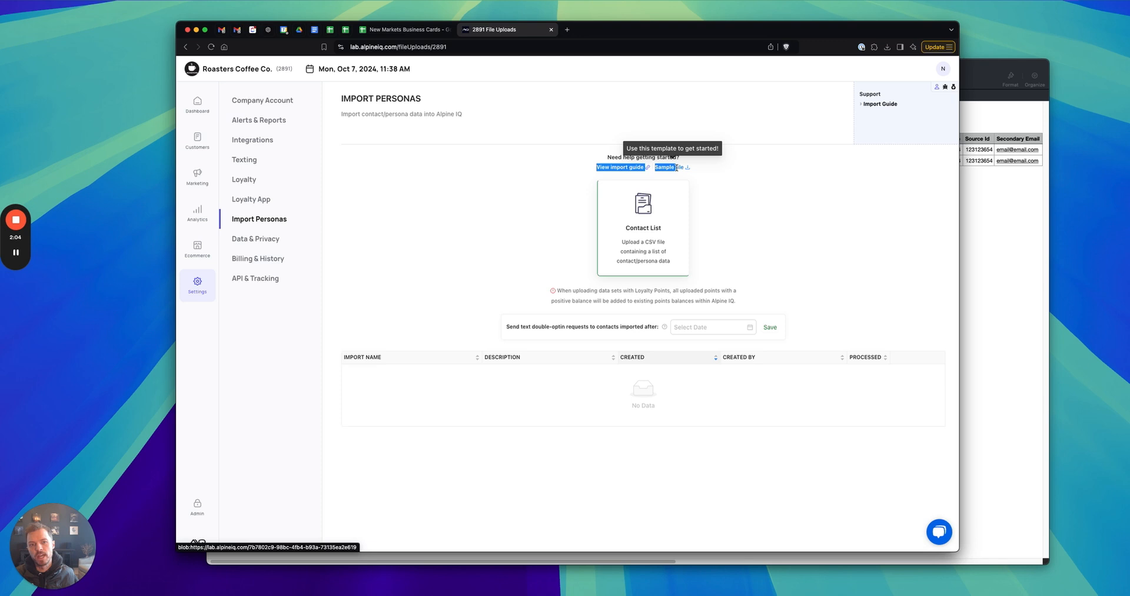
click(775, 177)
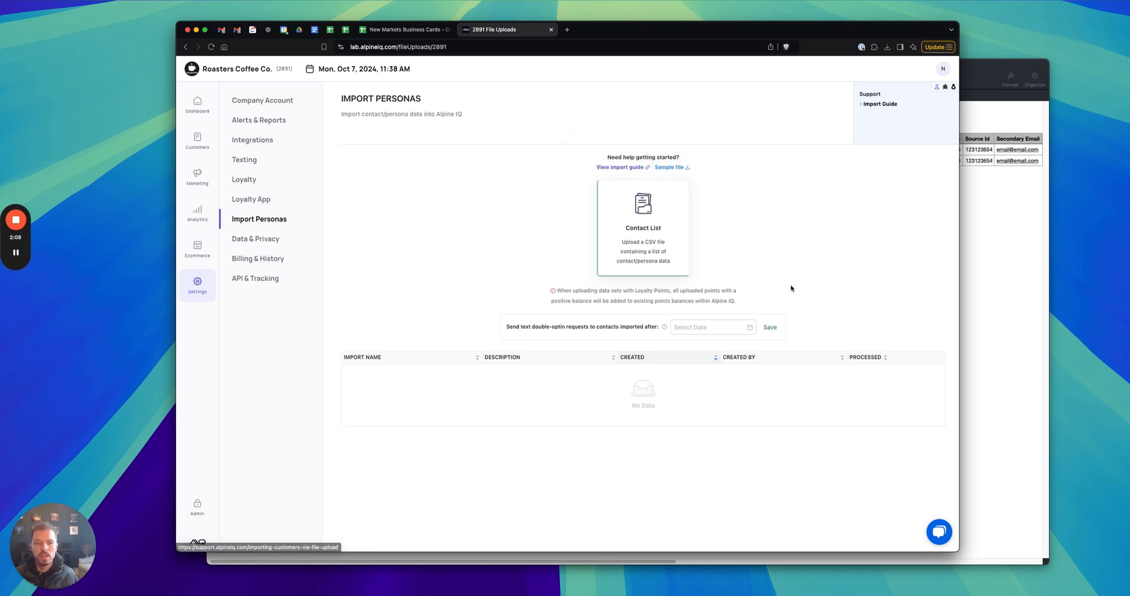
Switch to the sample spreadsheet in Numbers and examine its Targetable trait and Custom Attribute columns
click(1008, 232)
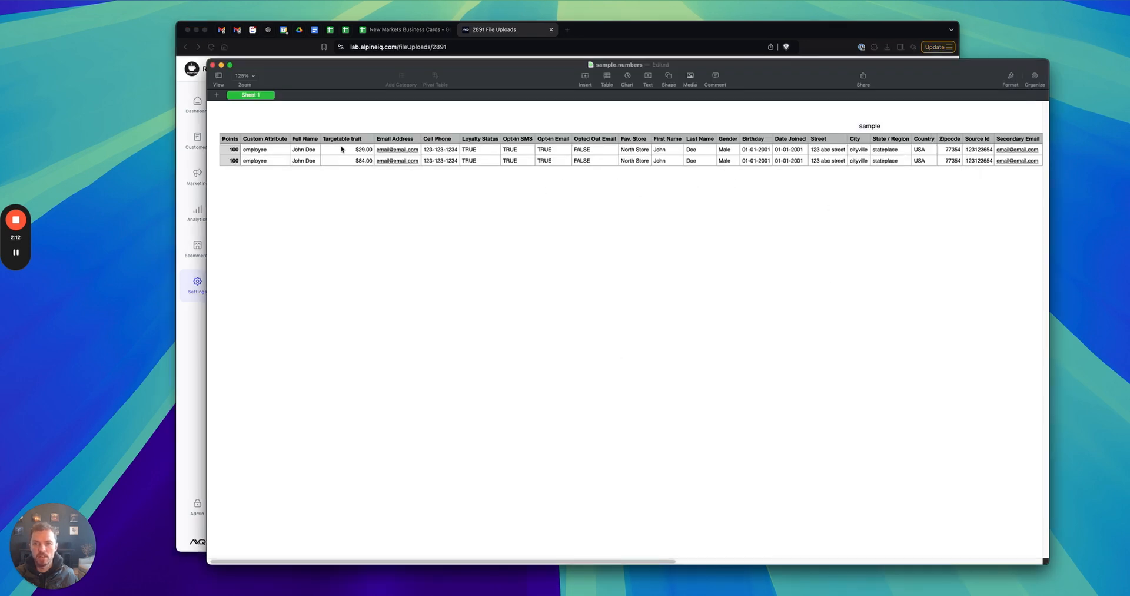
click(350, 129)
click(350, 138)
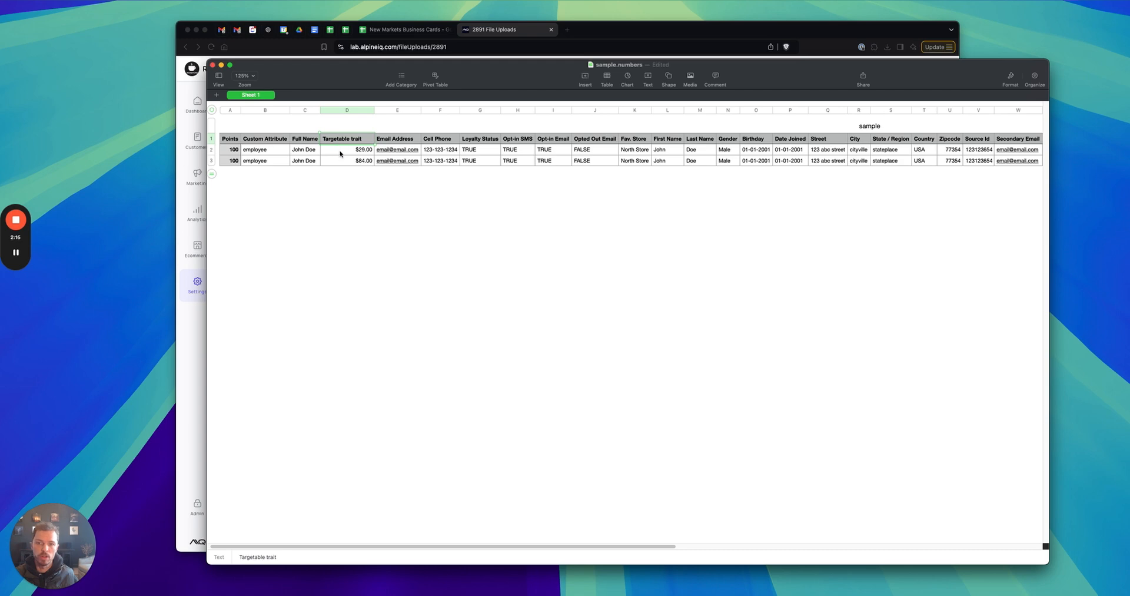
click(341, 149)
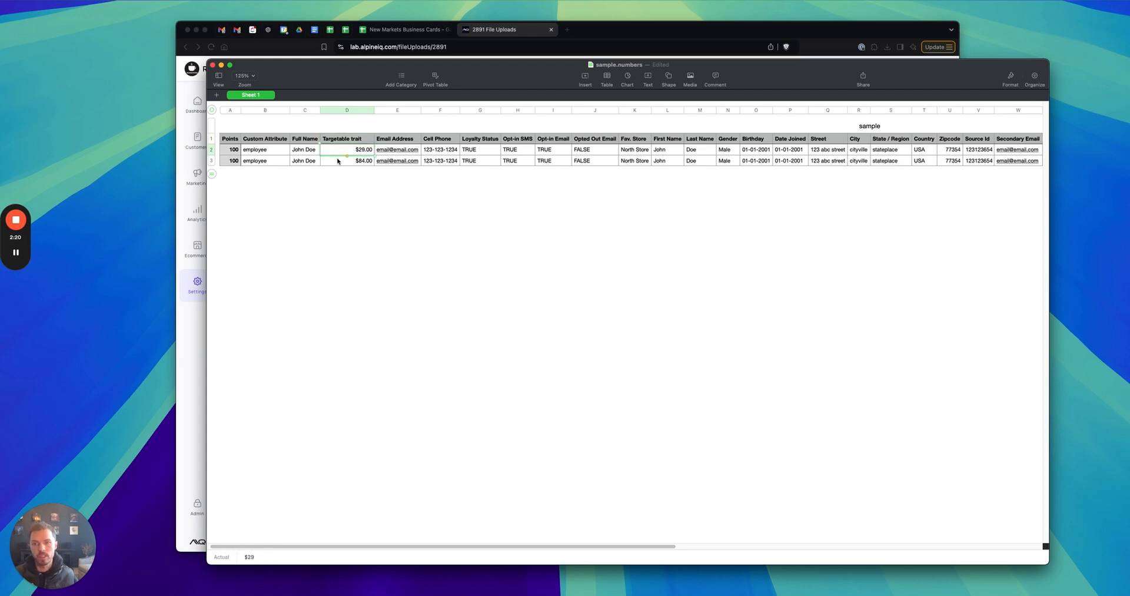
drag(345, 151, 343, 164)
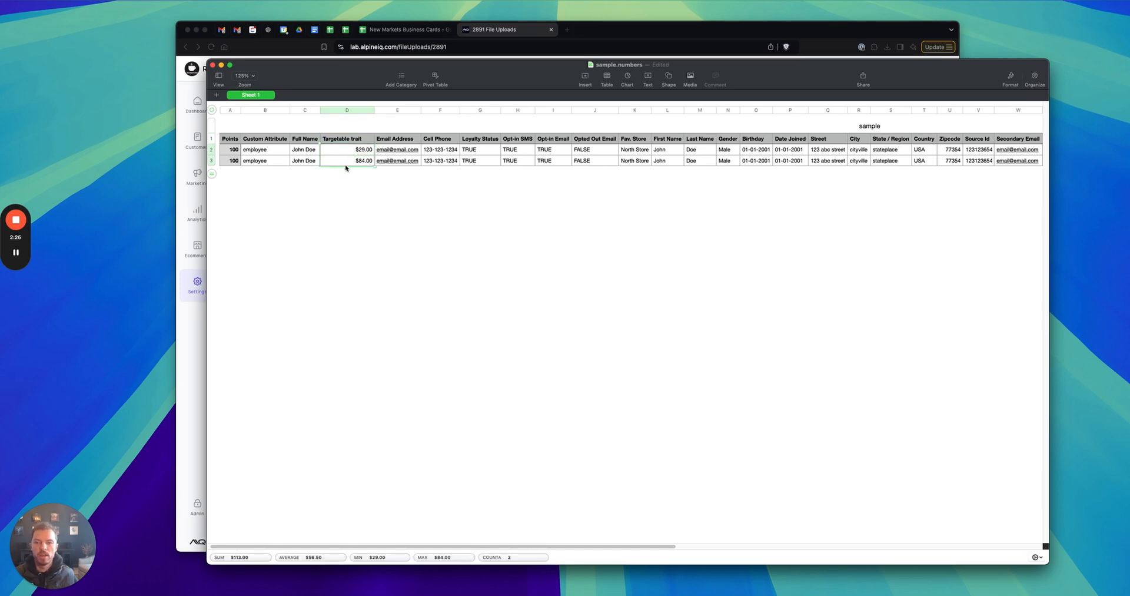
drag(270, 140, 265, 170)
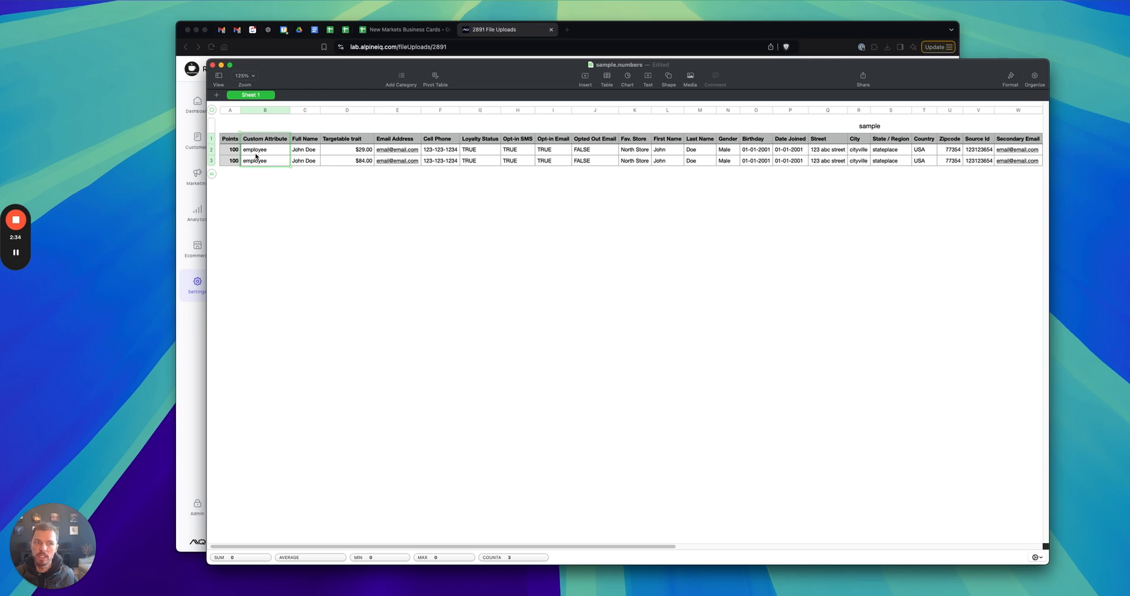
click(521, 284)
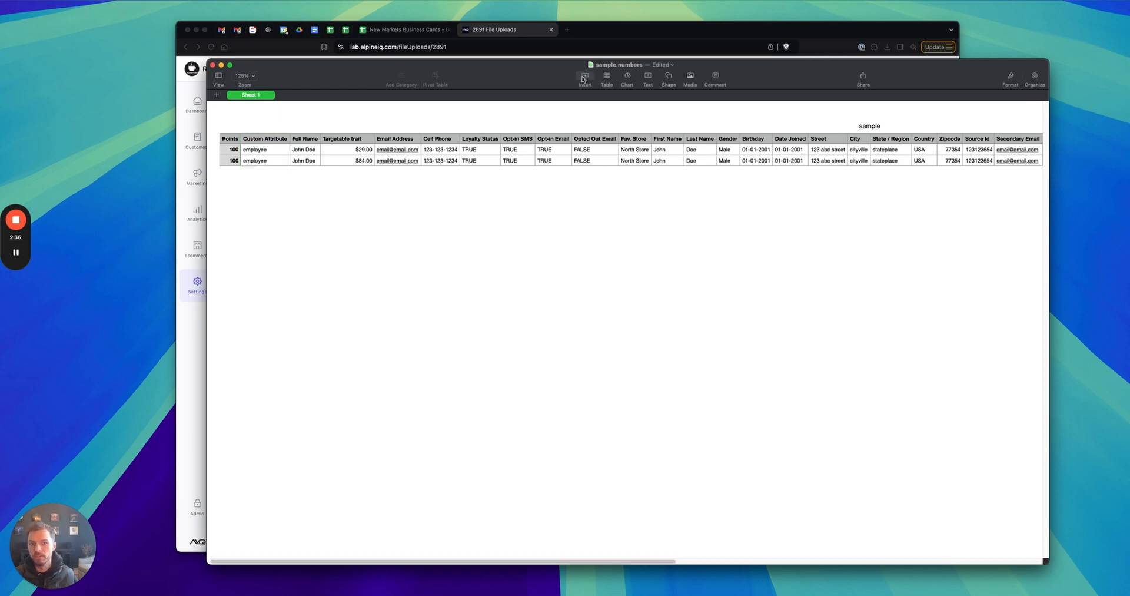
Back in Alpine IQ, start a contact list import, upload sample2.csv and continue to the column mapping
click(604, 36)
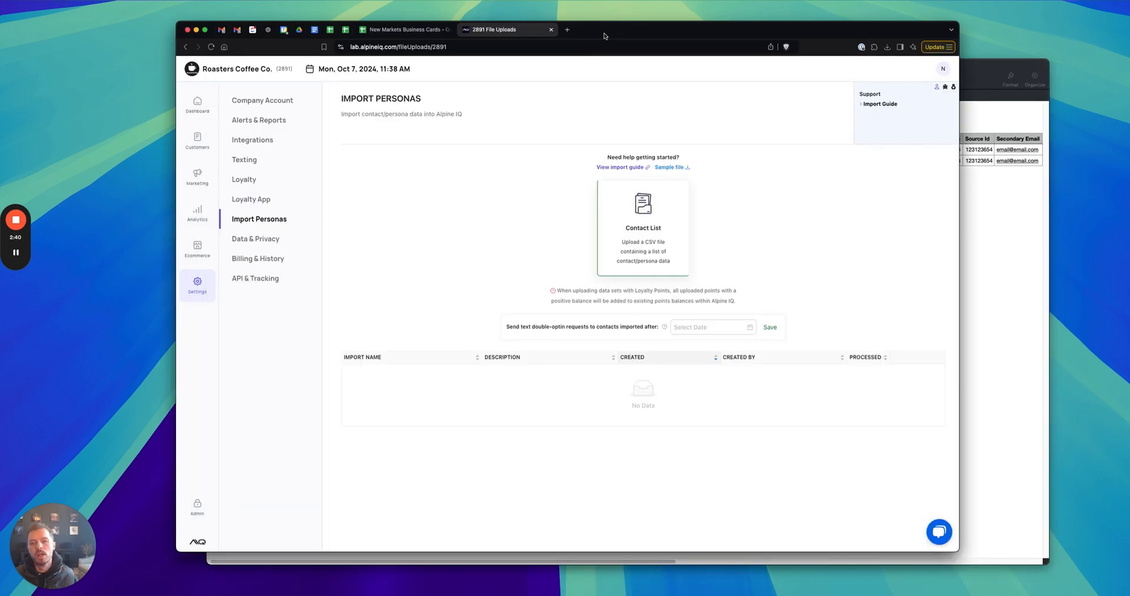
click(655, 225)
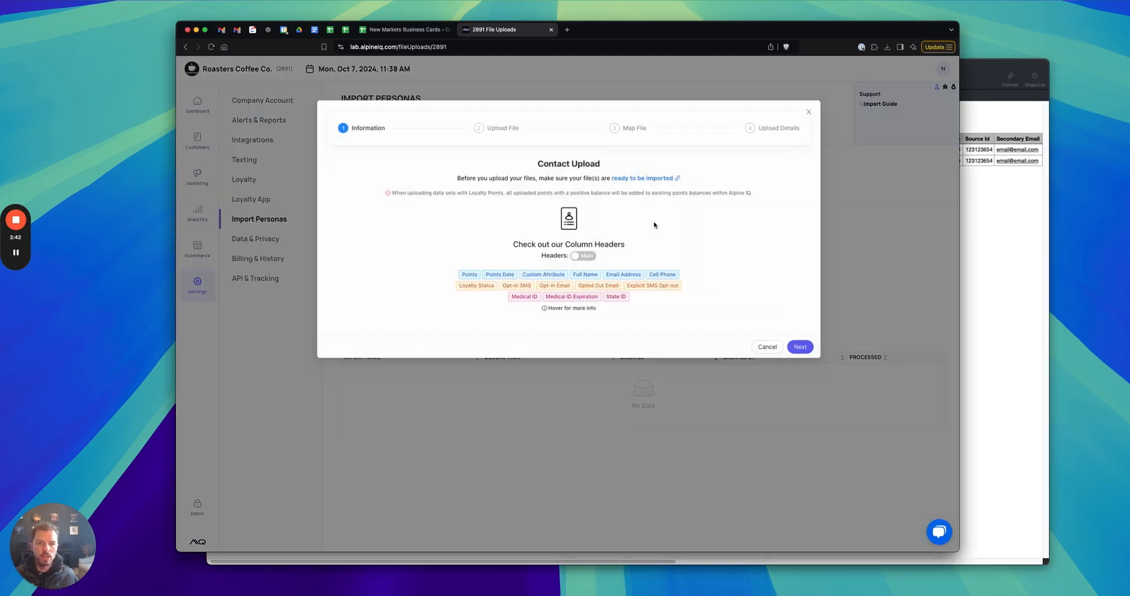
click(802, 348)
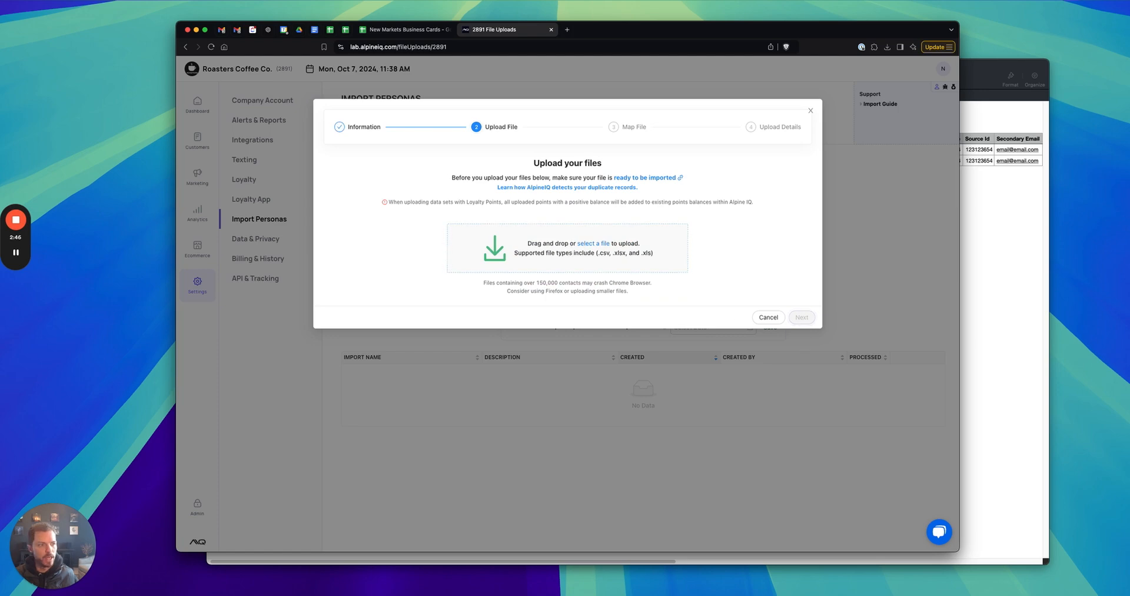
drag(1001, 141, 589, 253)
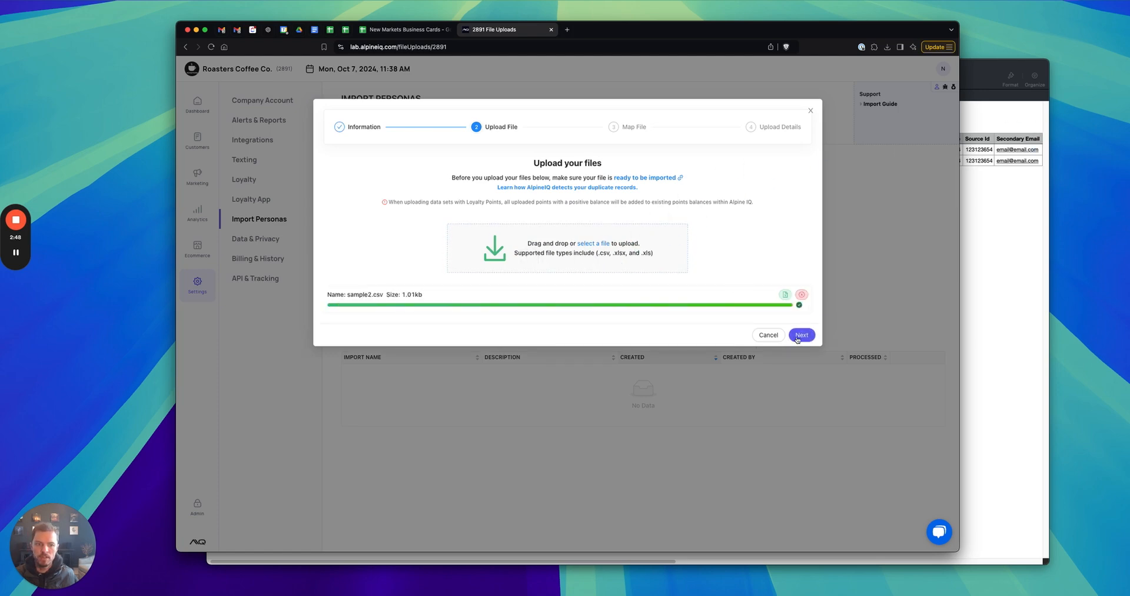
click(802, 335)
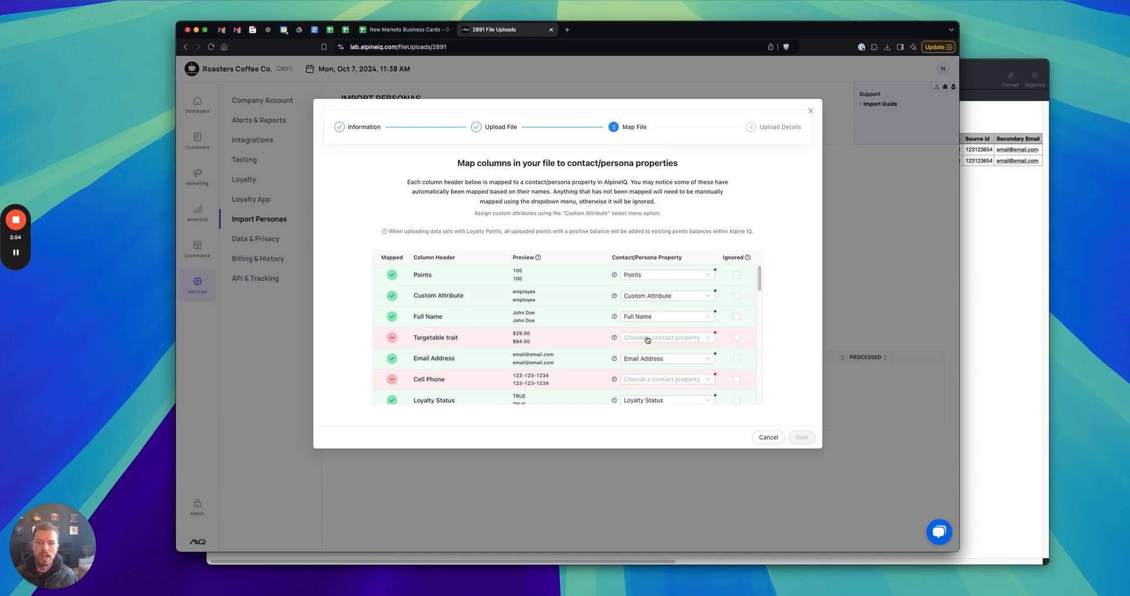
Map the Targetable trait column of the uploaded file to the Custom Attribute property
drag(410, 275, 510, 279)
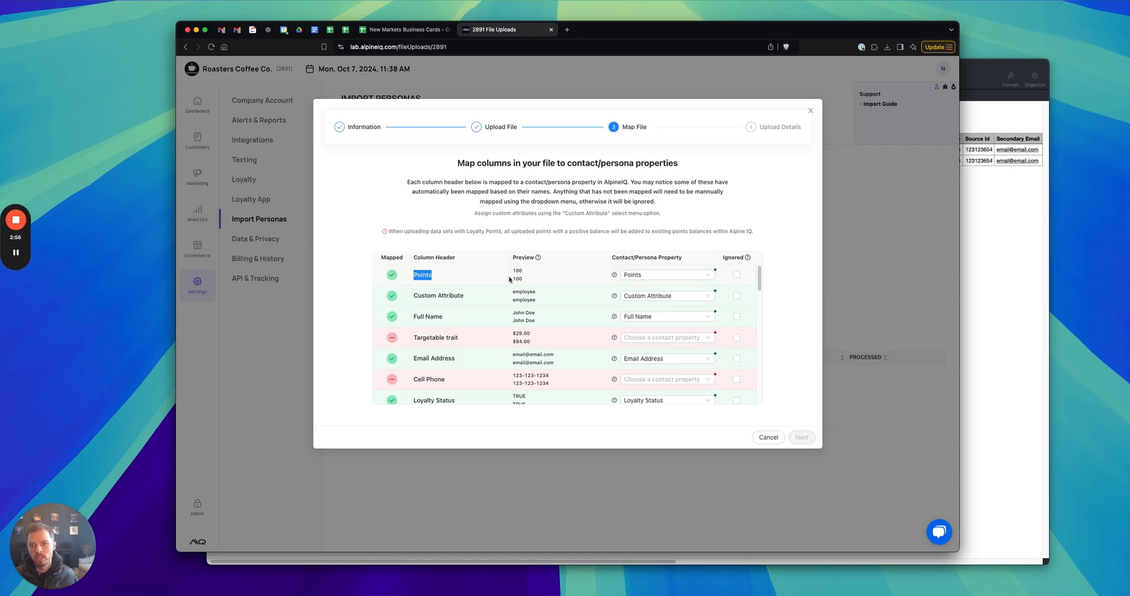
click(434, 280)
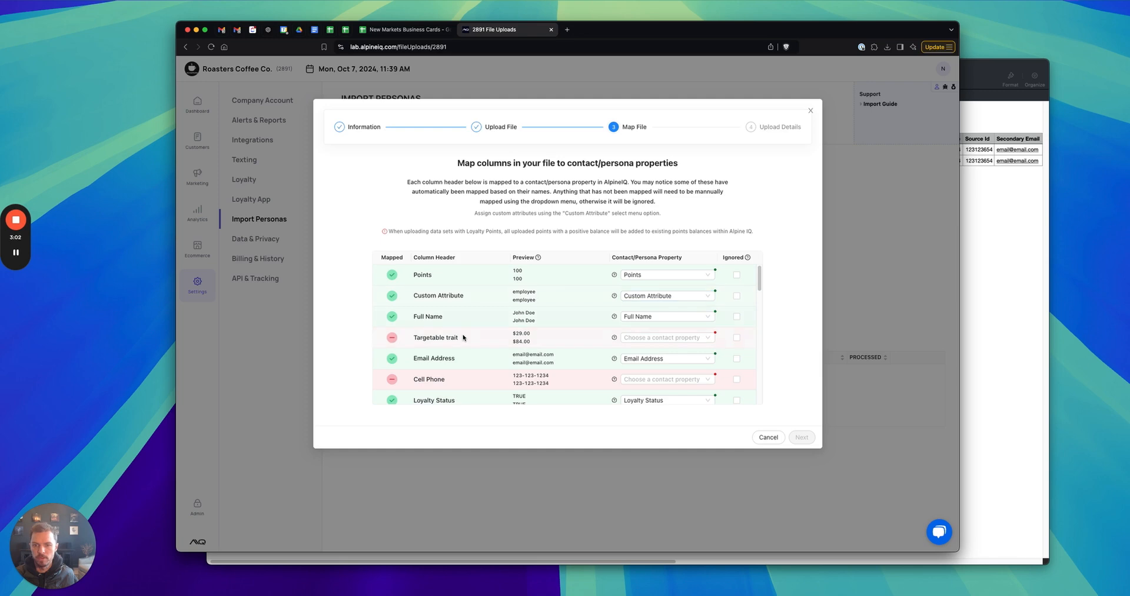
drag(412, 339, 484, 340)
click(485, 340)
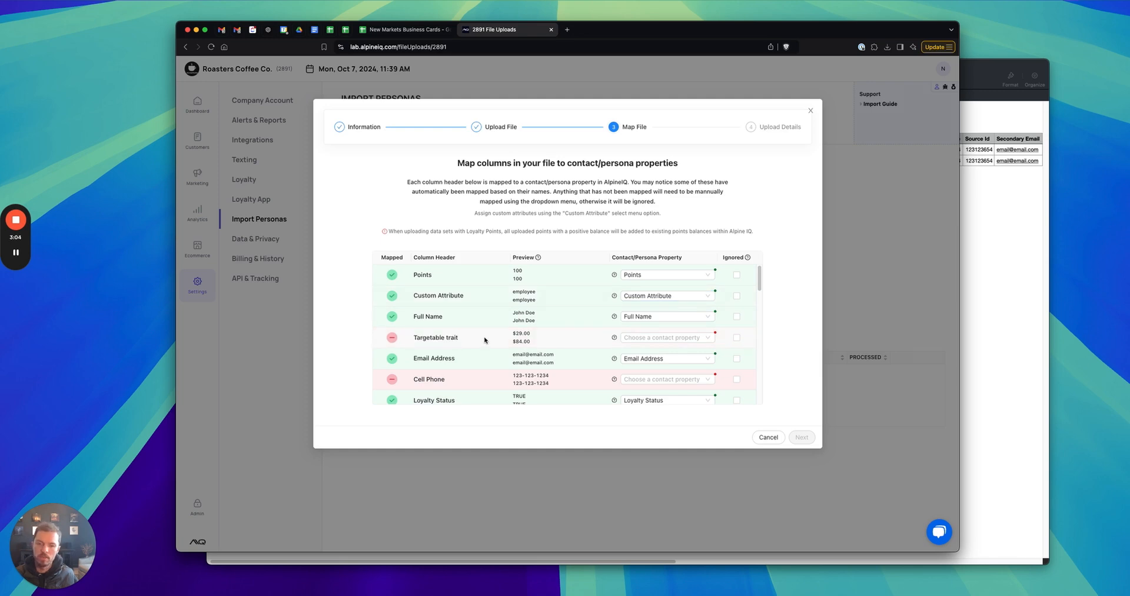
click(647, 338)
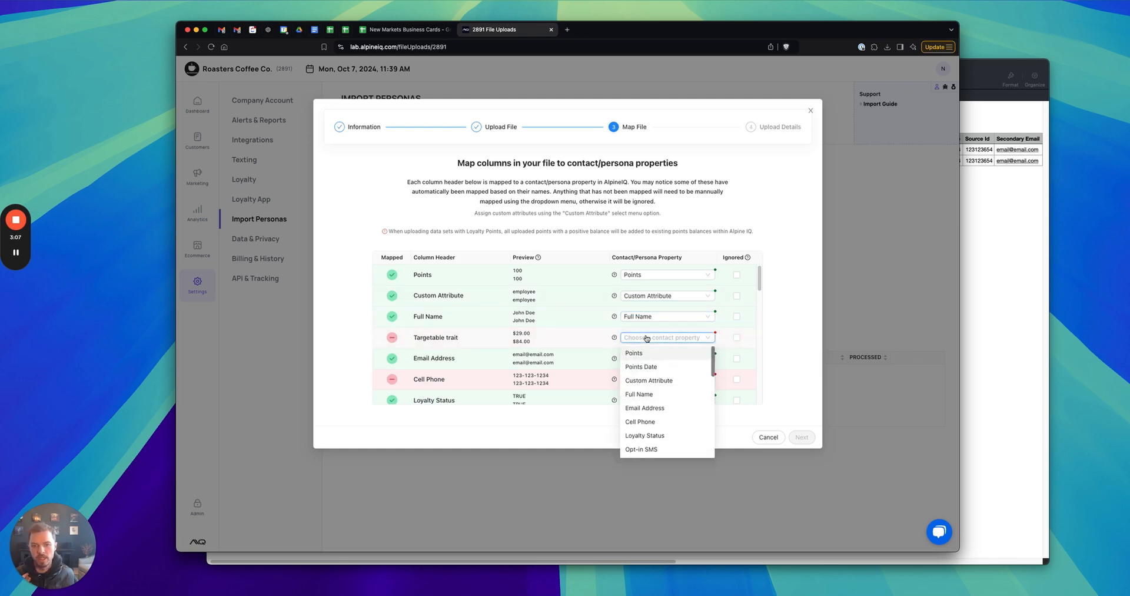
click(663, 386)
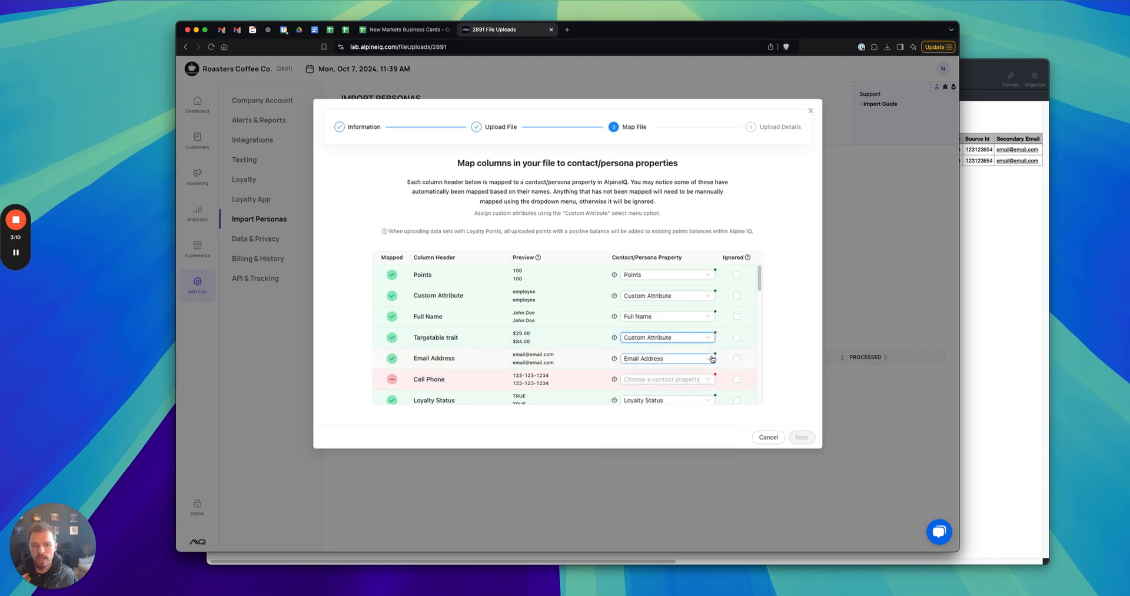
Map the Cell Phone, Opt-in SMS and Opt-in Email columns to the contact properties of the same names
click(677, 380)
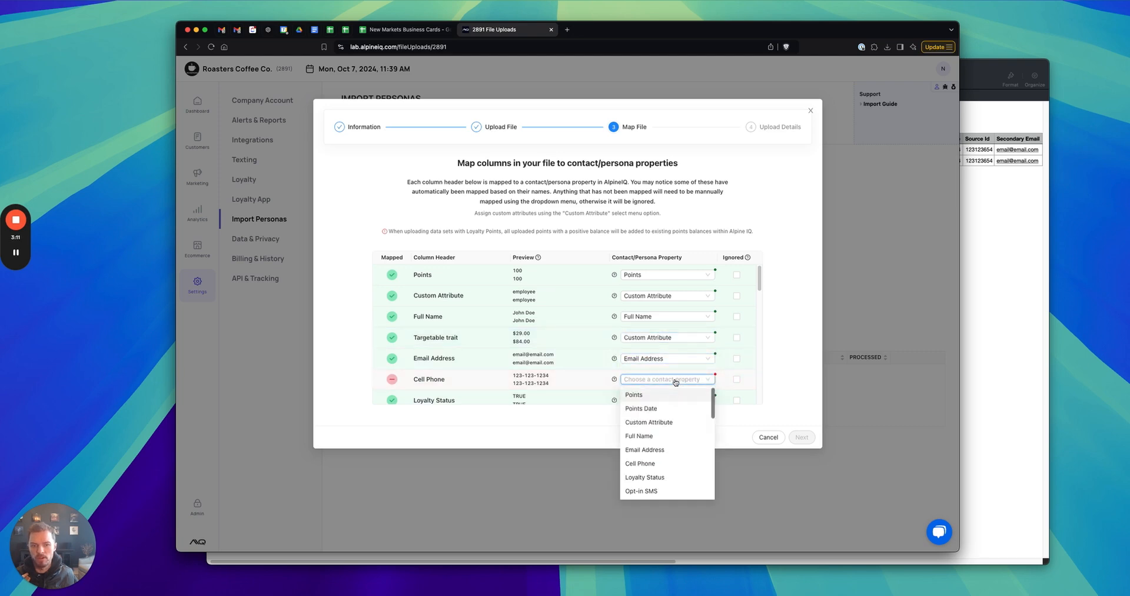
click(651, 464)
scroll(749, 355, down, 3)
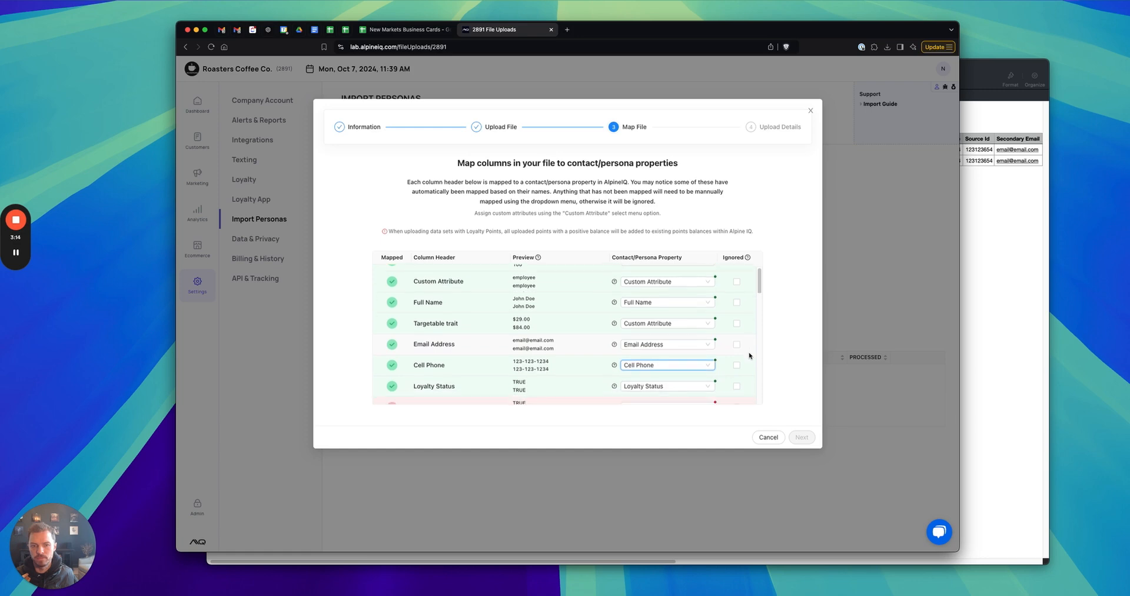
click(682, 350)
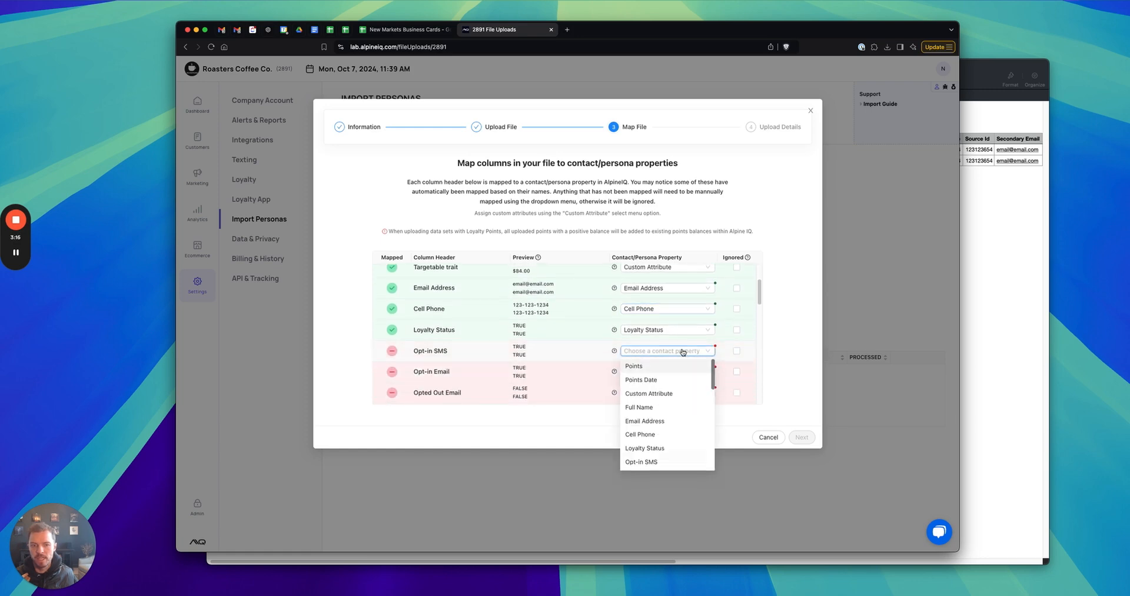
click(639, 531)
click(661, 372)
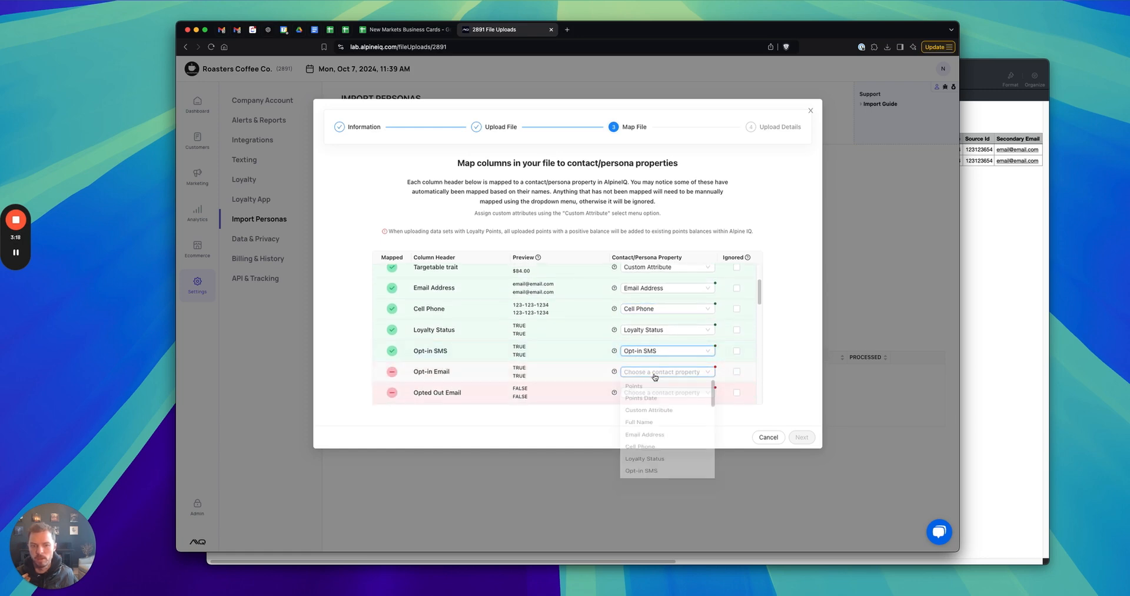
scroll(653, 477, down, 3)
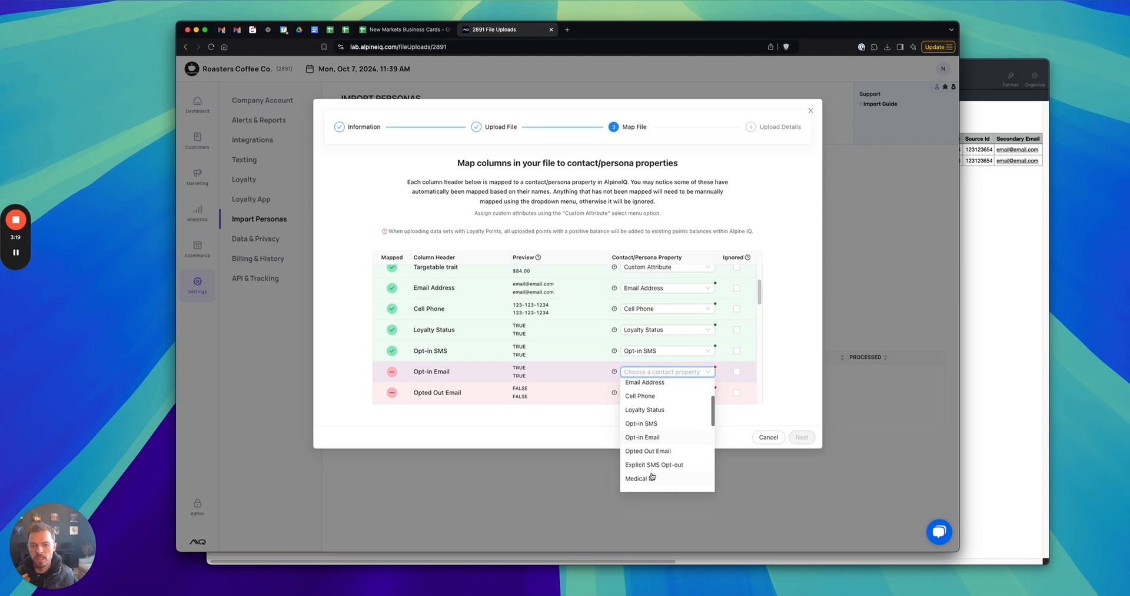
click(643, 437)
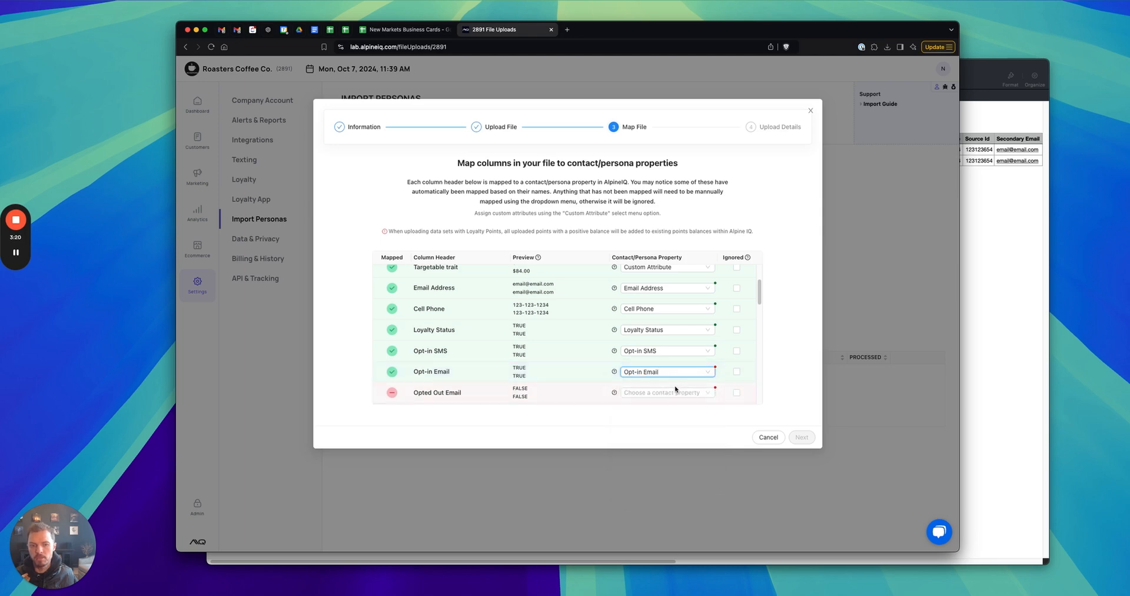
Set the unmapped columns, including Opted Out Email, Fav. Store, Explicit SMS Opt-out and Medical ID Expiration, as ignored and continue to the upload details
click(736, 392)
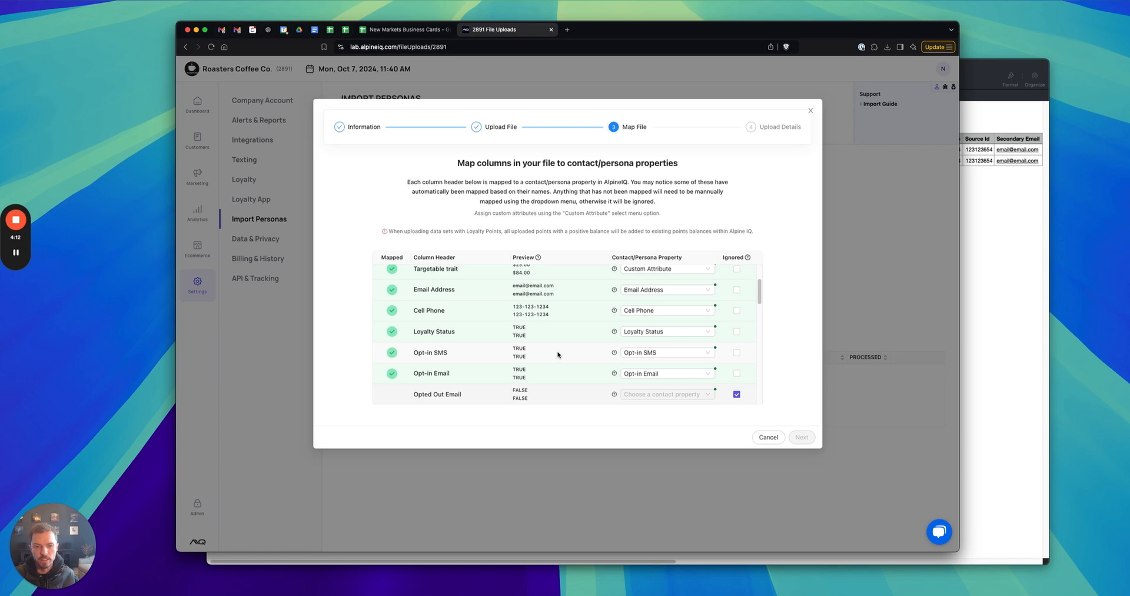
scroll(559, 354, down, 2)
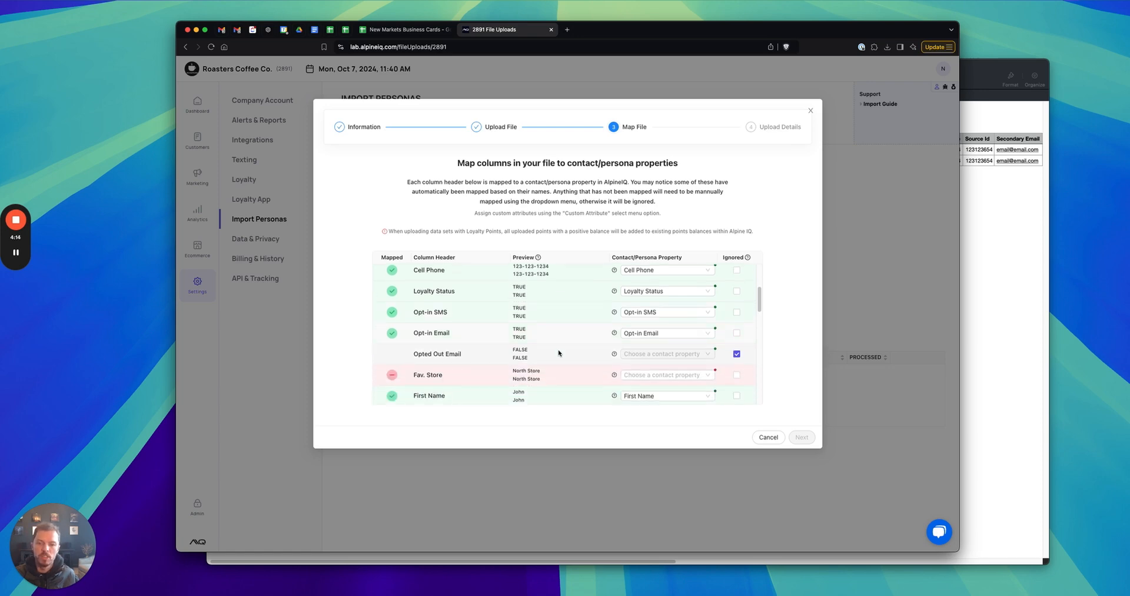
click(737, 364)
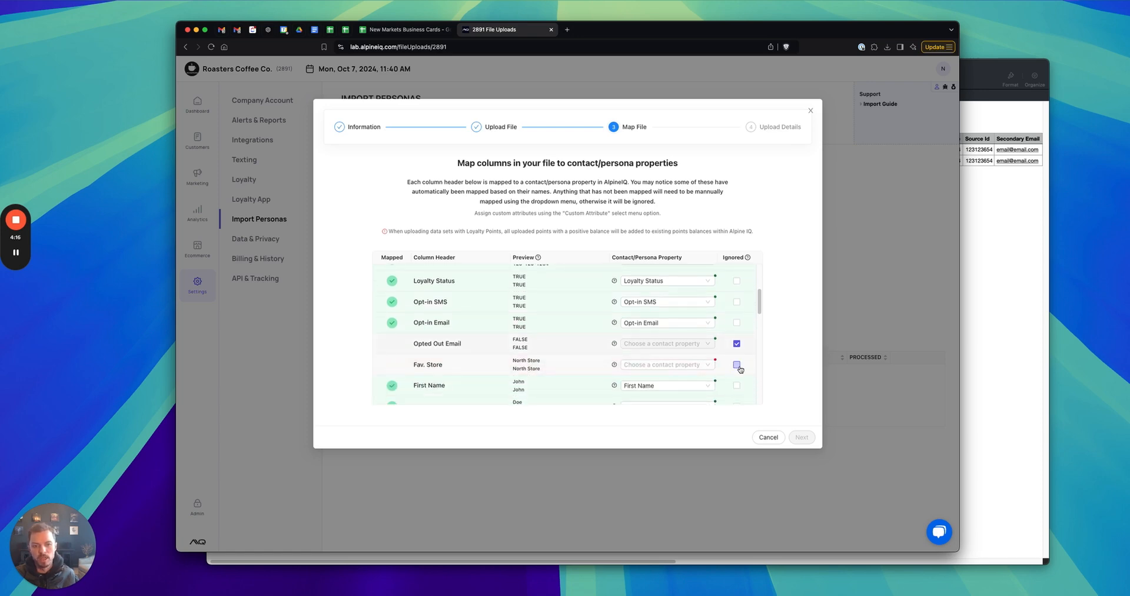
scroll(743, 369, down, 4)
scroll(740, 362, down, 9)
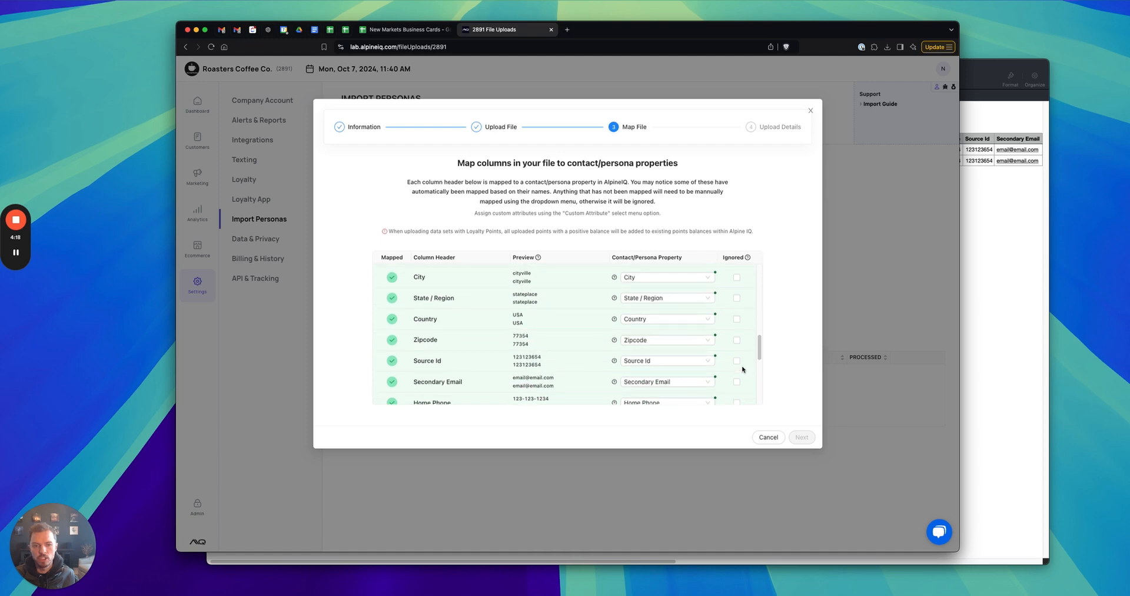
click(737, 346)
scroll(739, 354, down, 5)
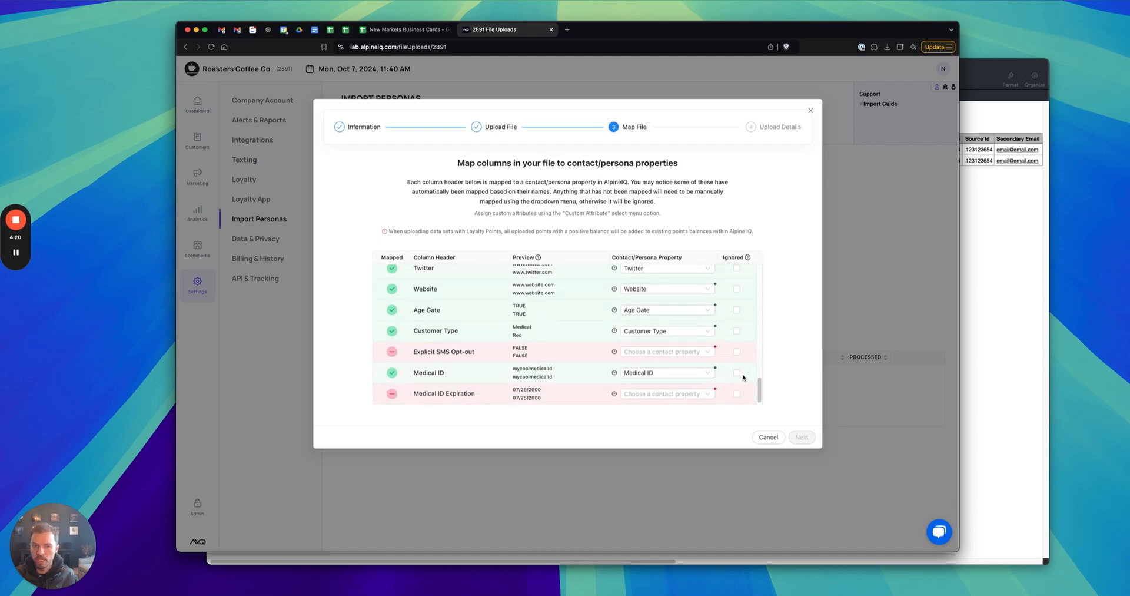
click(737, 351)
click(736, 393)
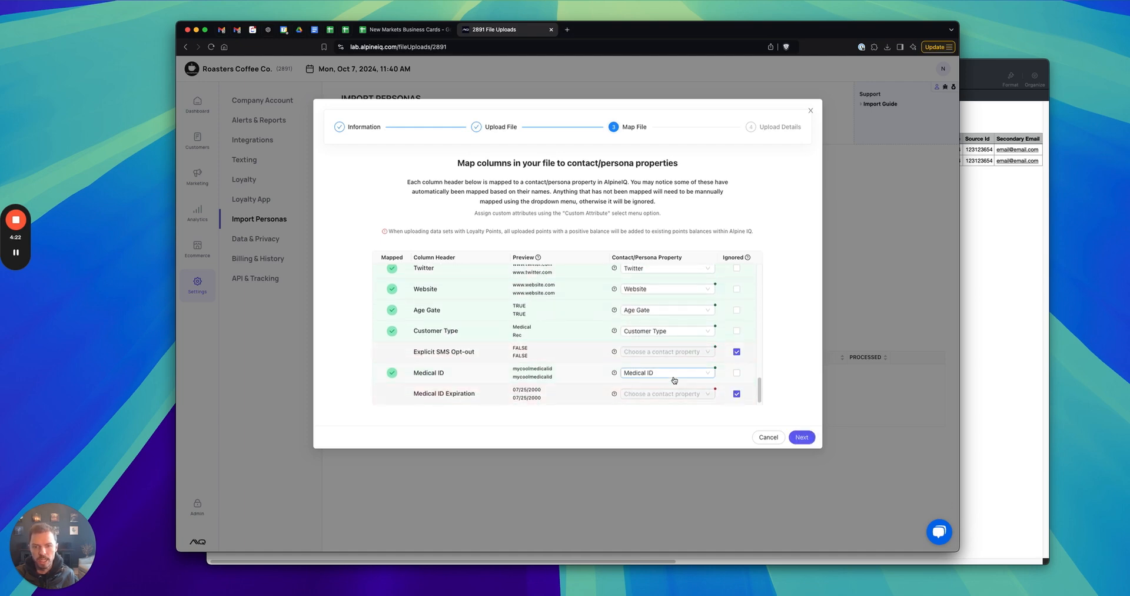
click(805, 436)
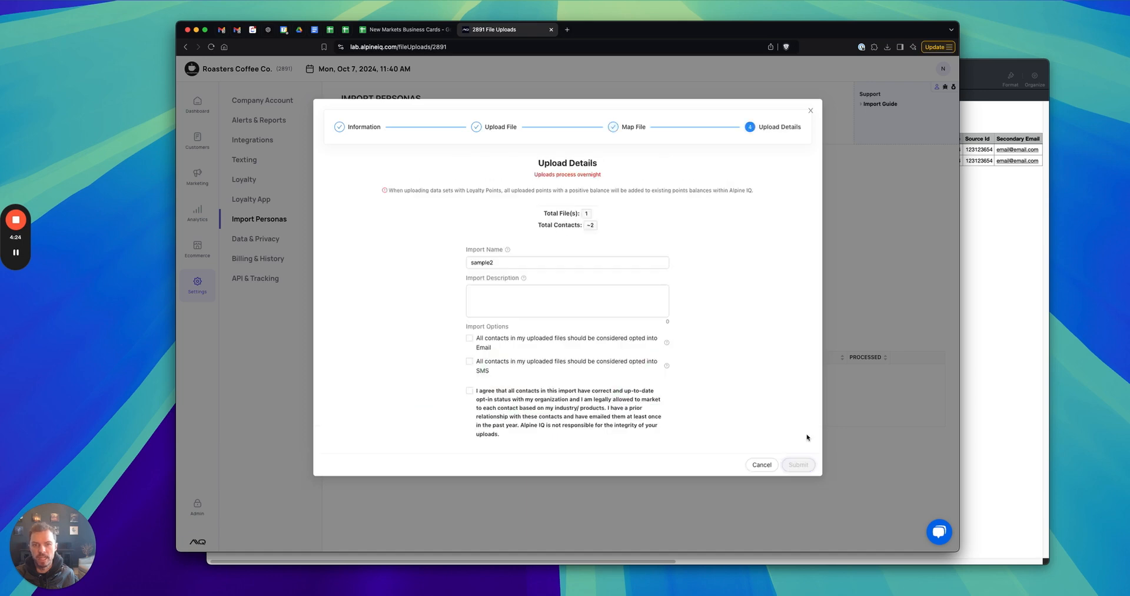
Keep the import name sample2, agree to the contact opt-in statement and close the import without submitting it
drag(518, 262, 437, 257)
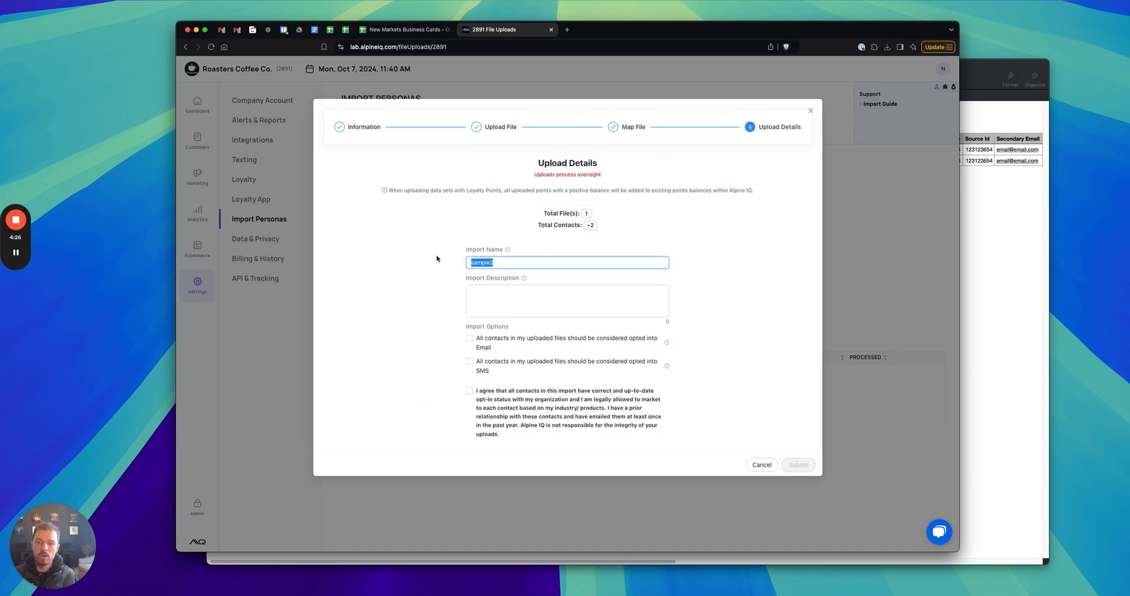
click(698, 293)
click(500, 405)
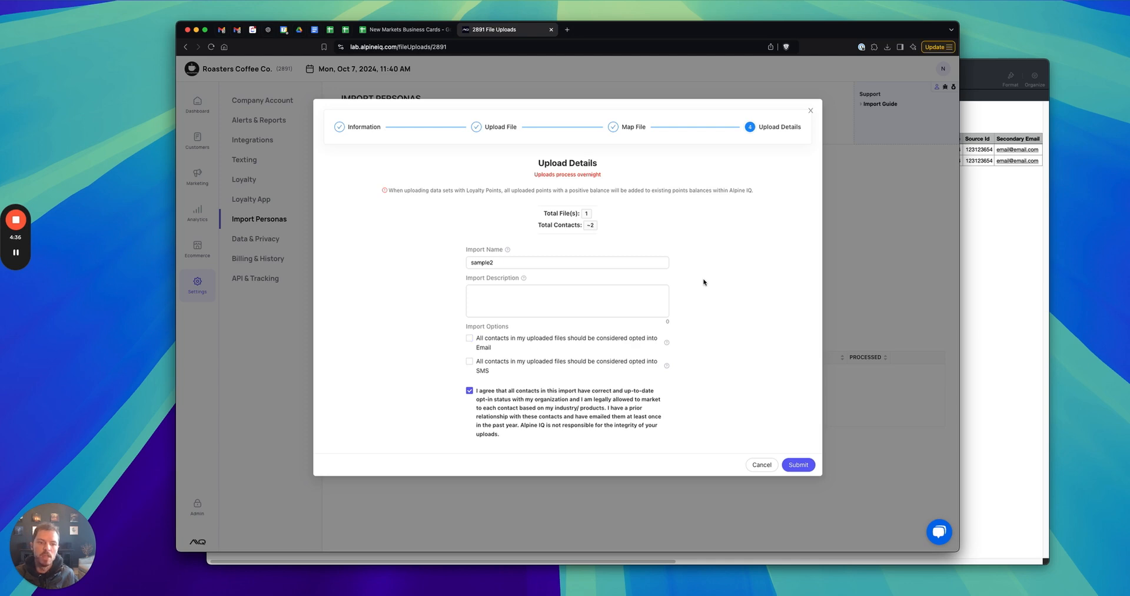
click(810, 111)
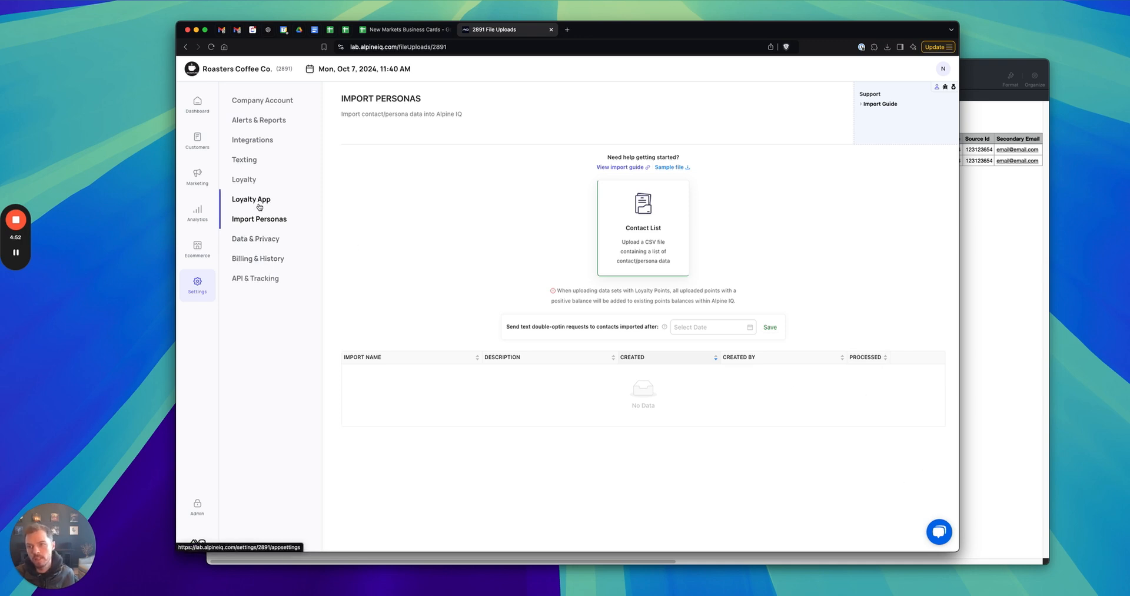
Go to the Integrations settings, open the Flourish connection and examine its support link and credential fields
click(260, 141)
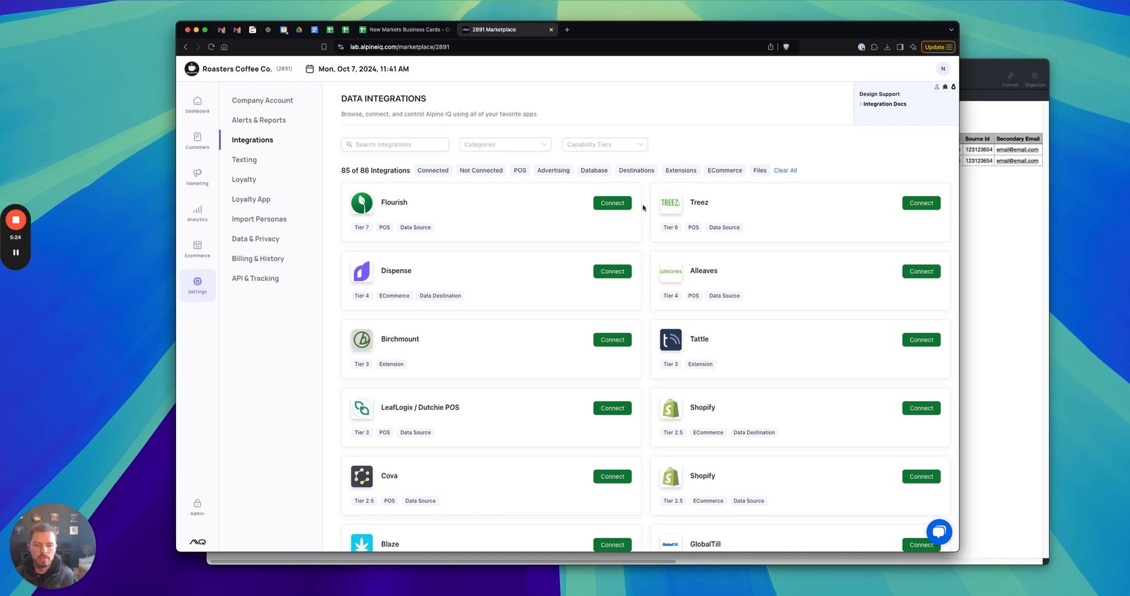
scroll(639, 205, down, 1)
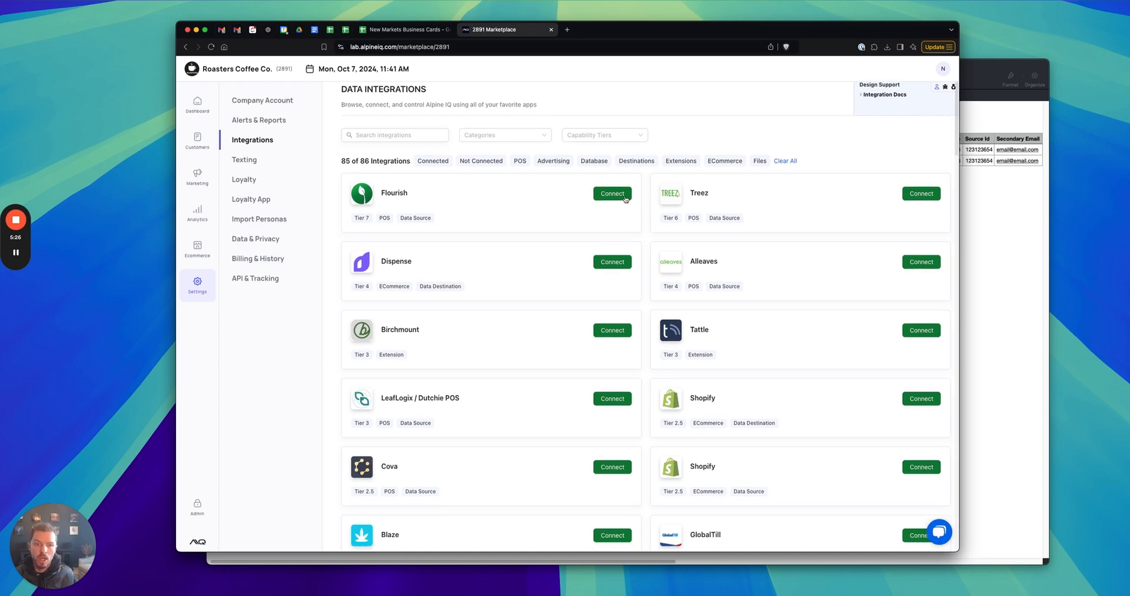
click(624, 197)
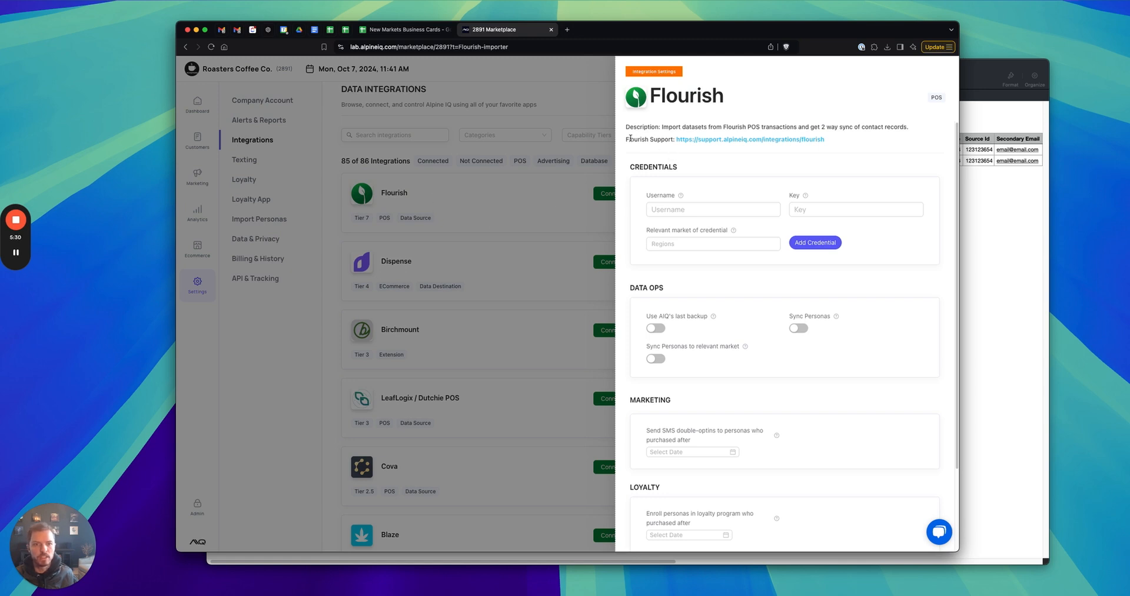
drag(628, 139, 845, 139)
click(856, 159)
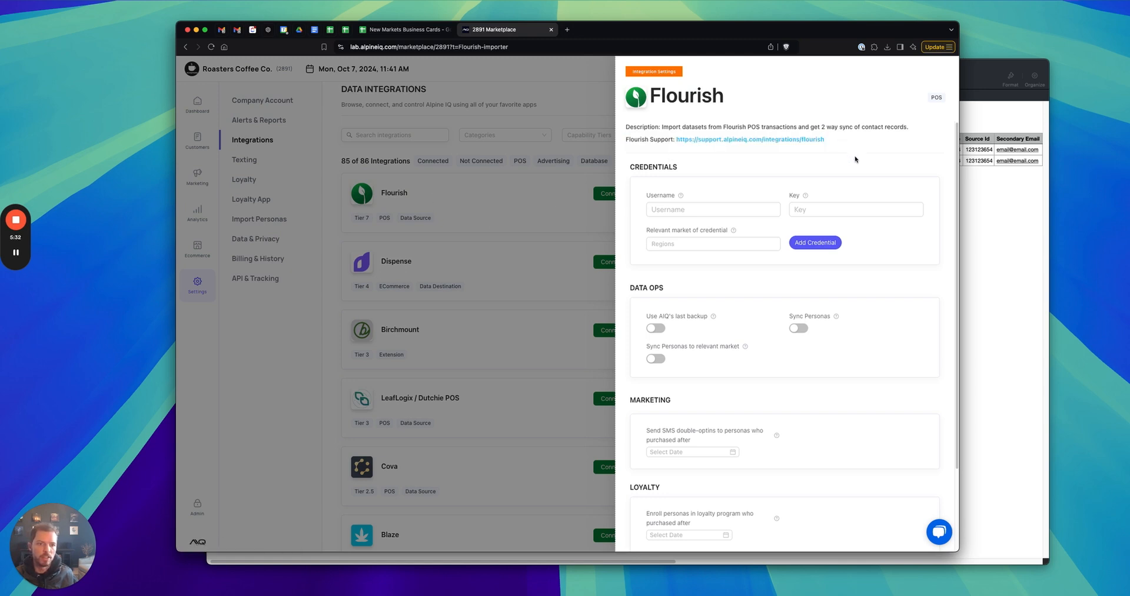
click(776, 211)
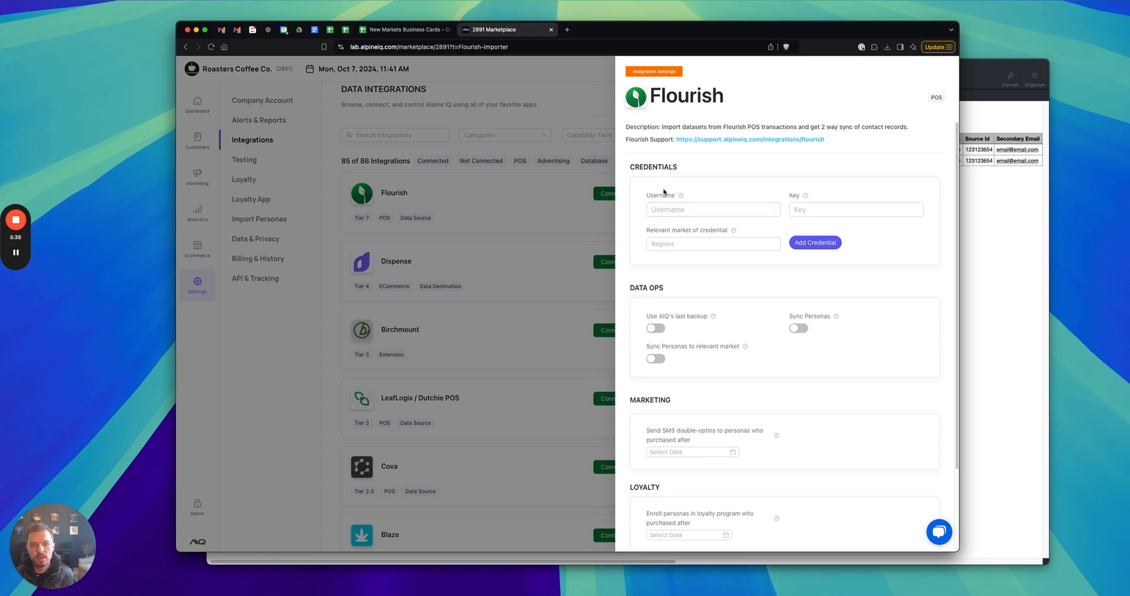
click(881, 209)
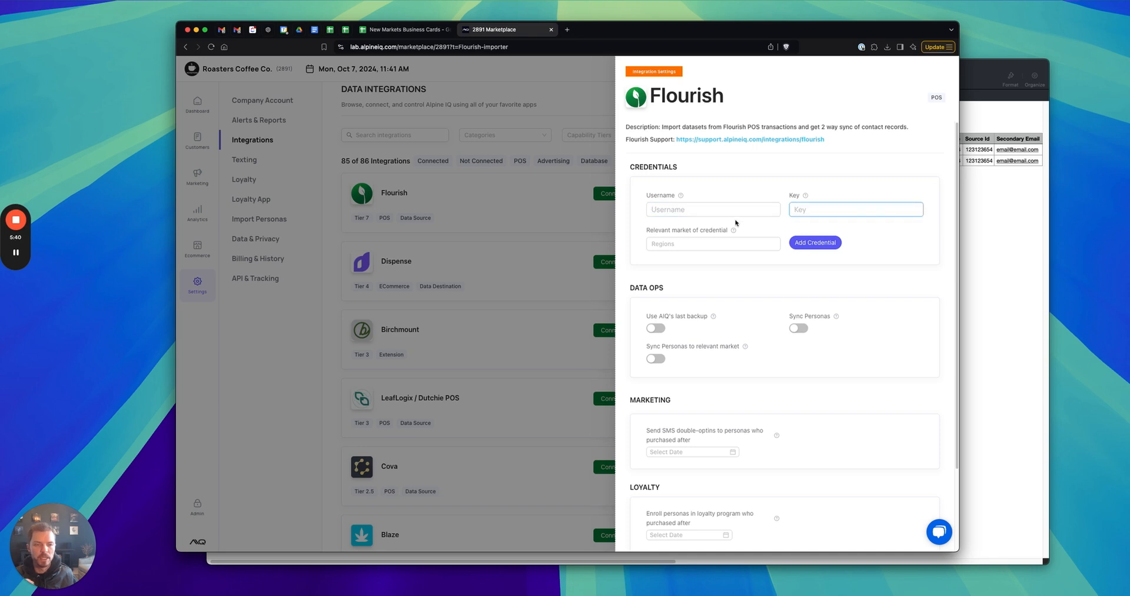
click(737, 224)
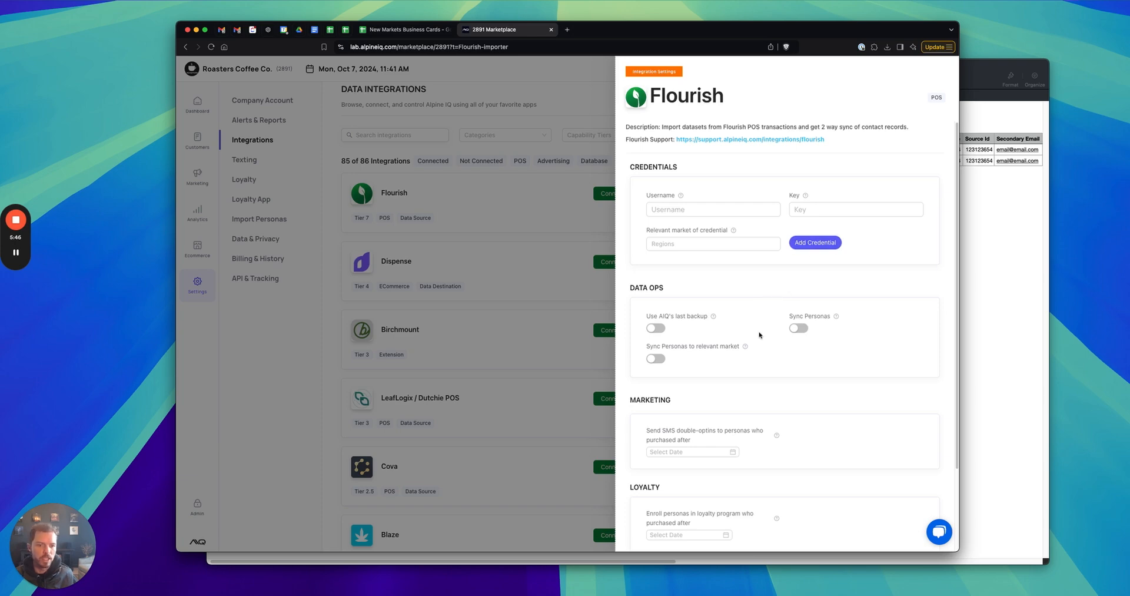
Examine Flourish's Data Ops, Marketing and Loyalty options and where the connection is updated
scroll(763, 337, down, 3)
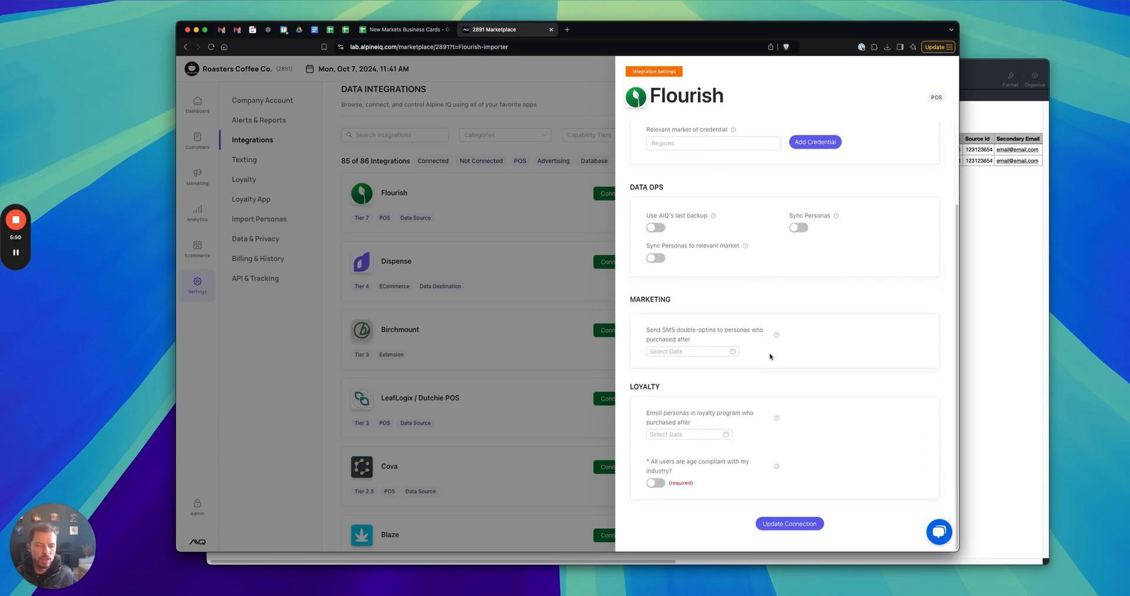
scroll(770, 356, up, 3)
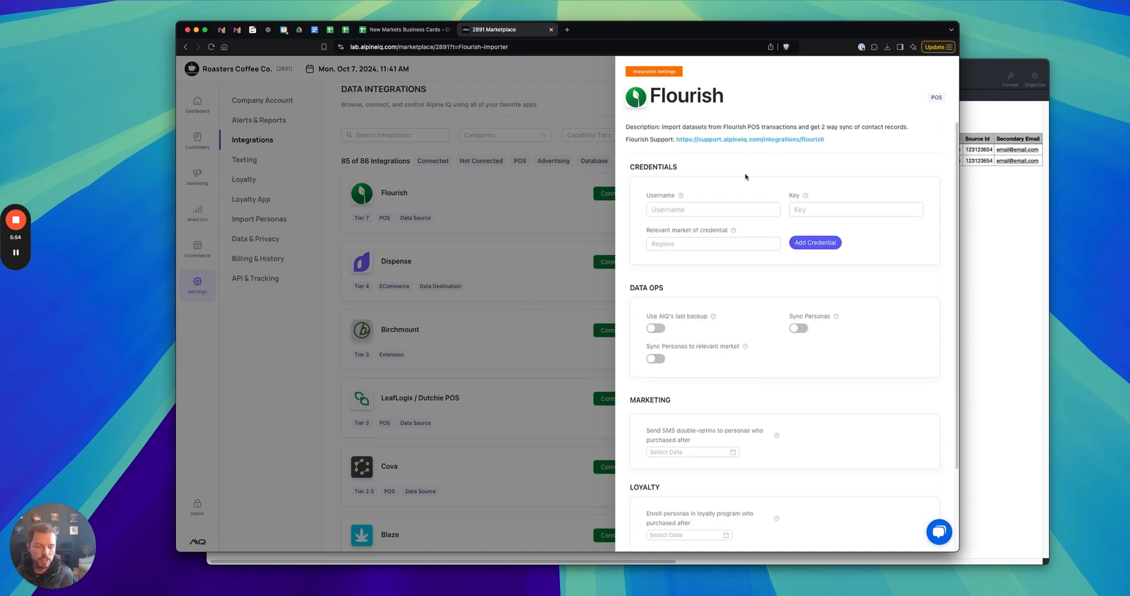
click(765, 240)
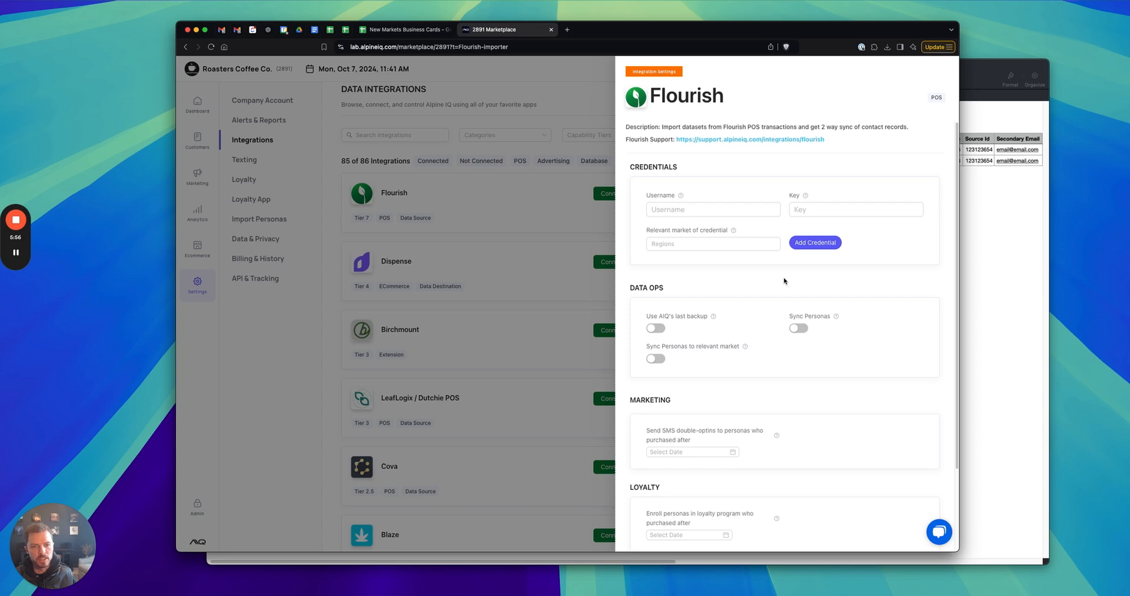
scroll(846, 292, down, 3)
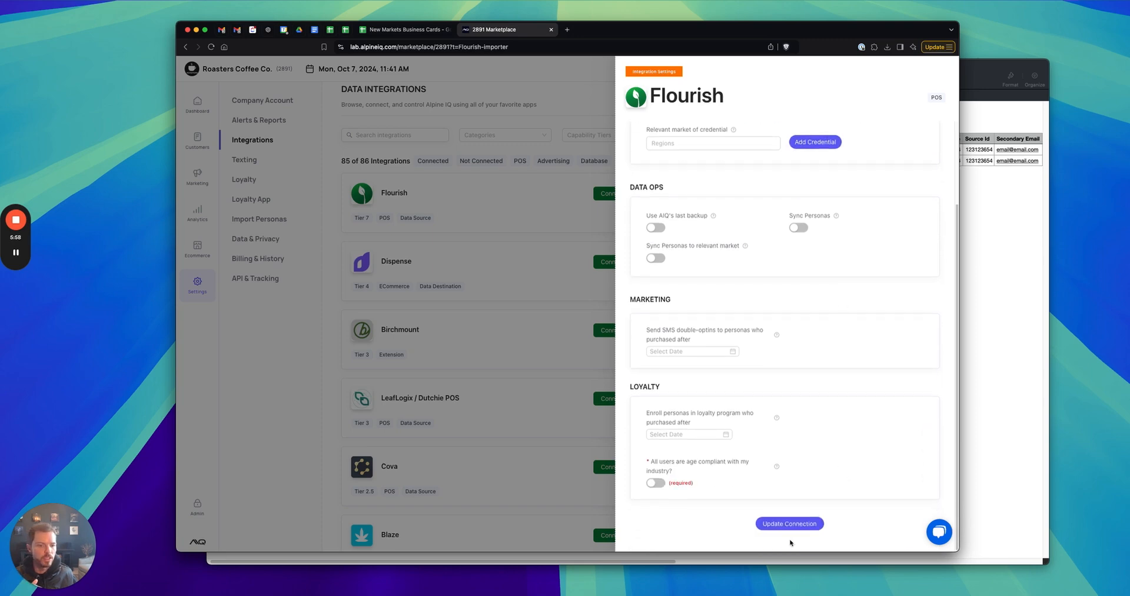
Close the Flourish connection settings without saving and look through the list of available data integrations
click(594, 286)
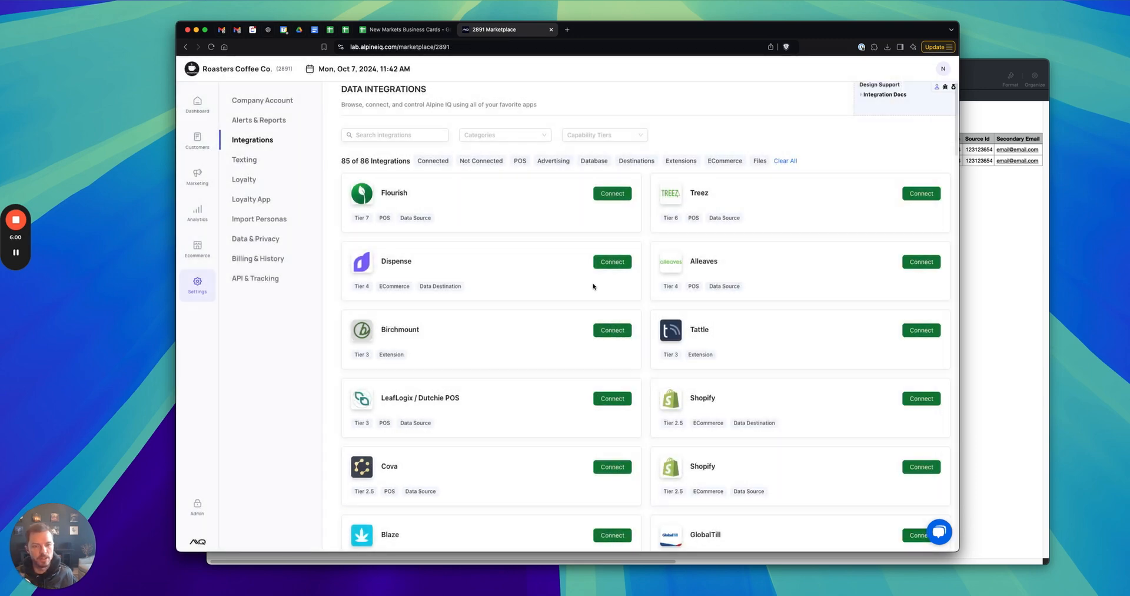
scroll(809, 327, down, 2)
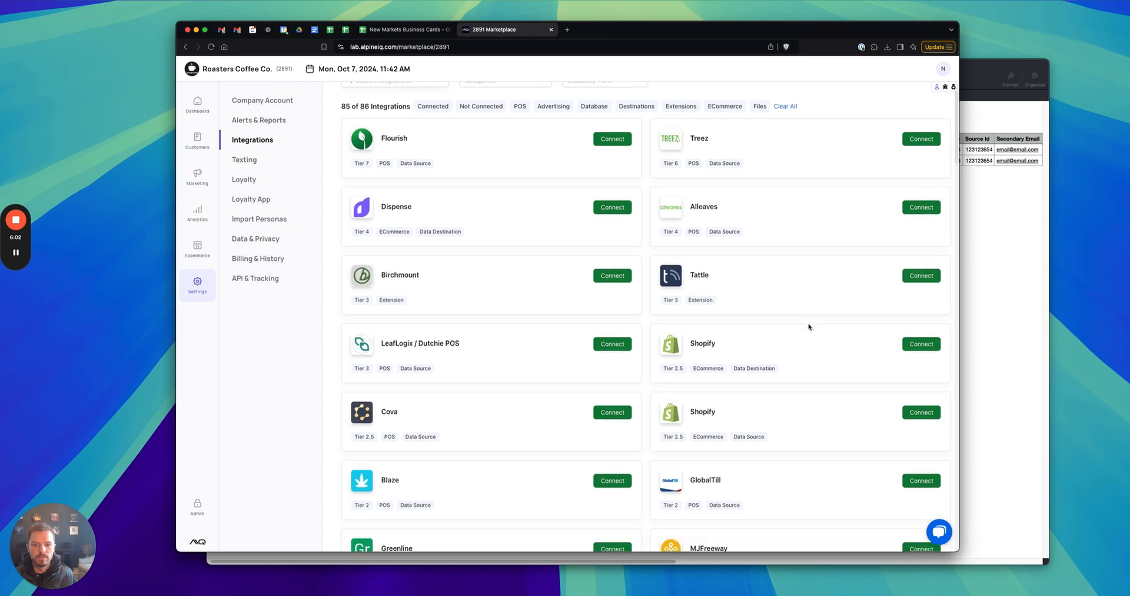
scroll(809, 326, down, 10)
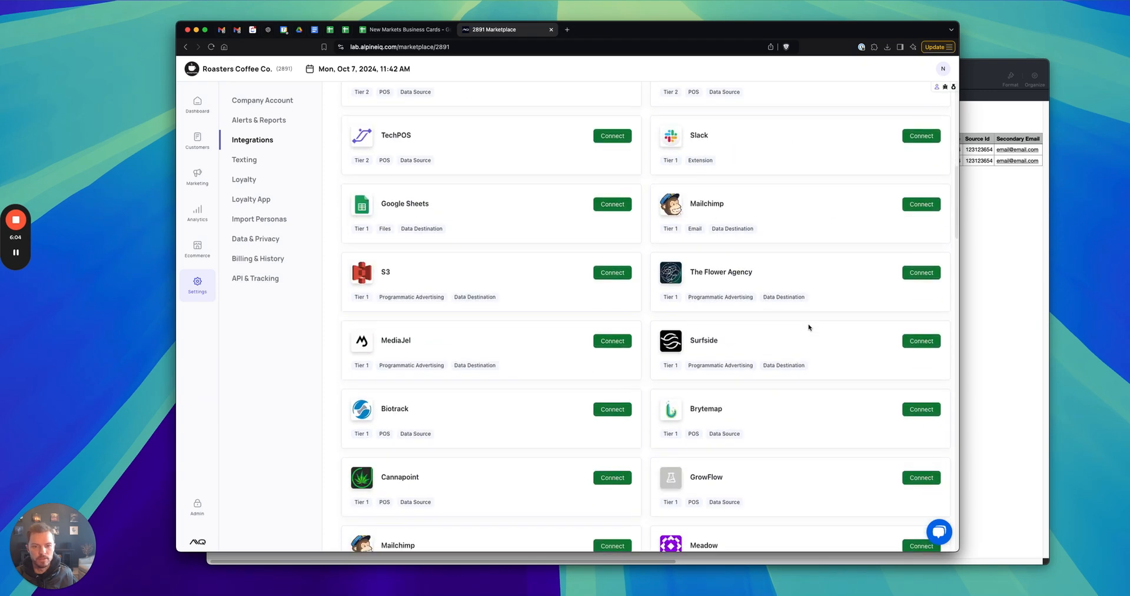
Look through the available data integrations, examine the LeafLogix / Dutchie POS connection settings and close them without saving
scroll(809, 326, down, 6)
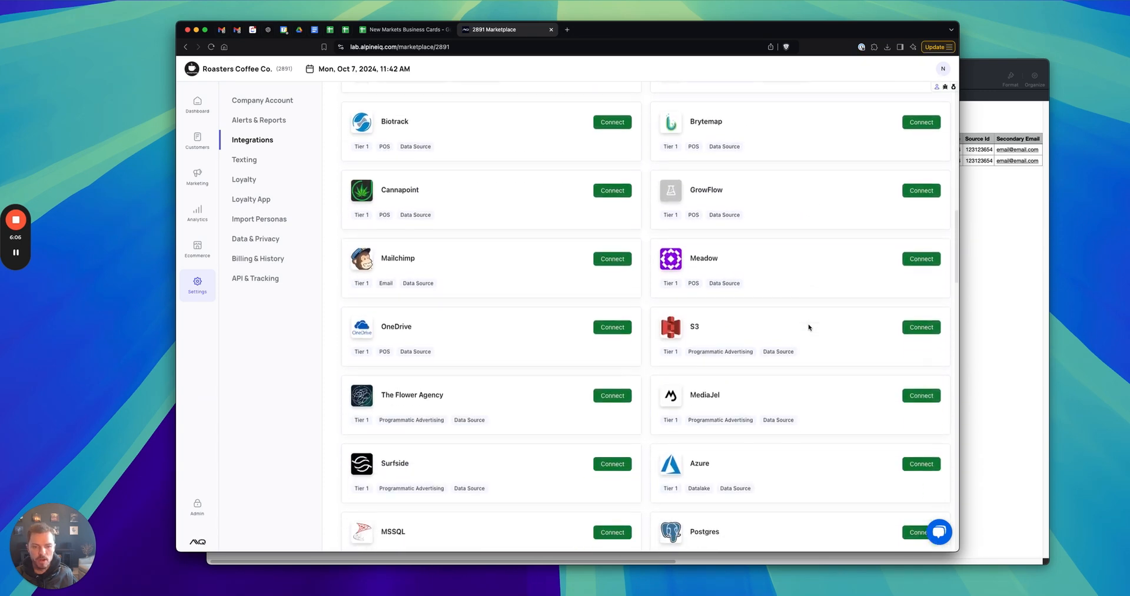
scroll(809, 327, down, 4)
scroll(809, 327, up, 12)
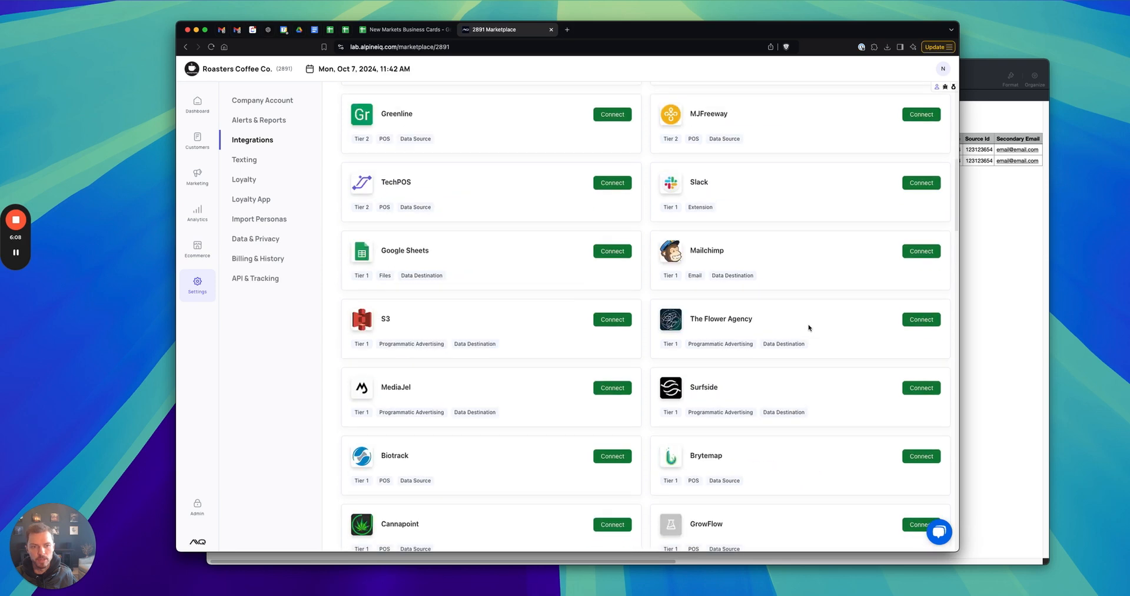
scroll(809, 327, up, 10)
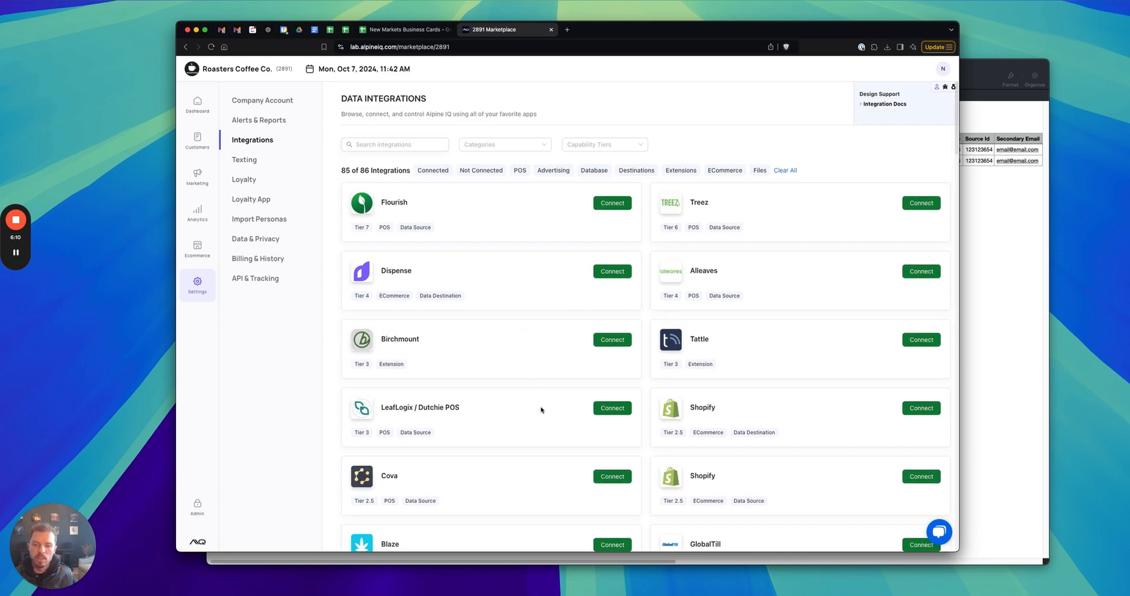
click(616, 408)
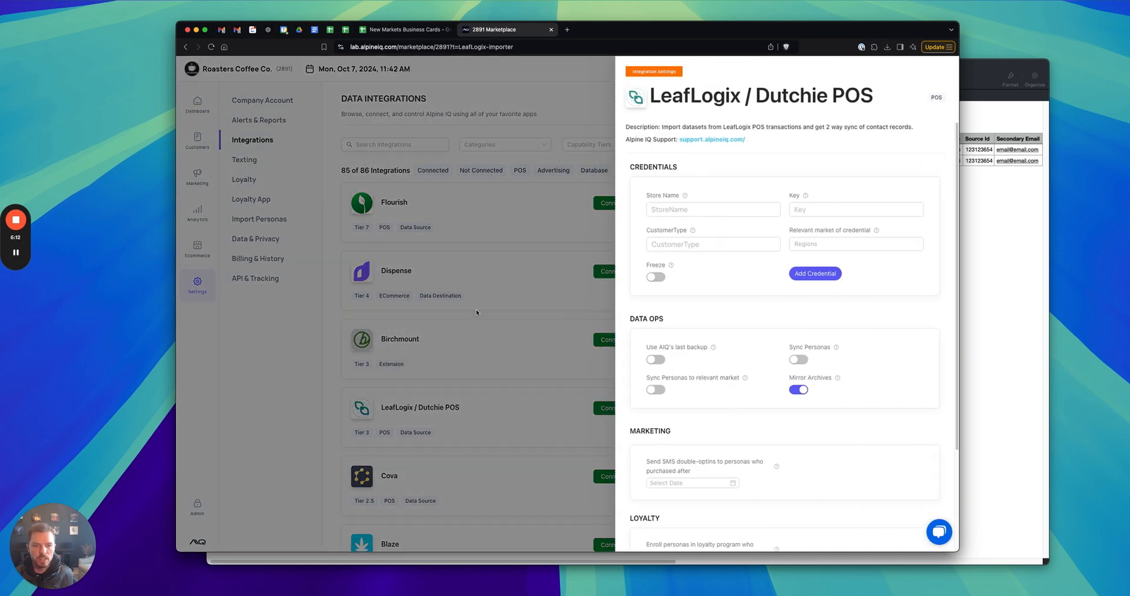
click(477, 312)
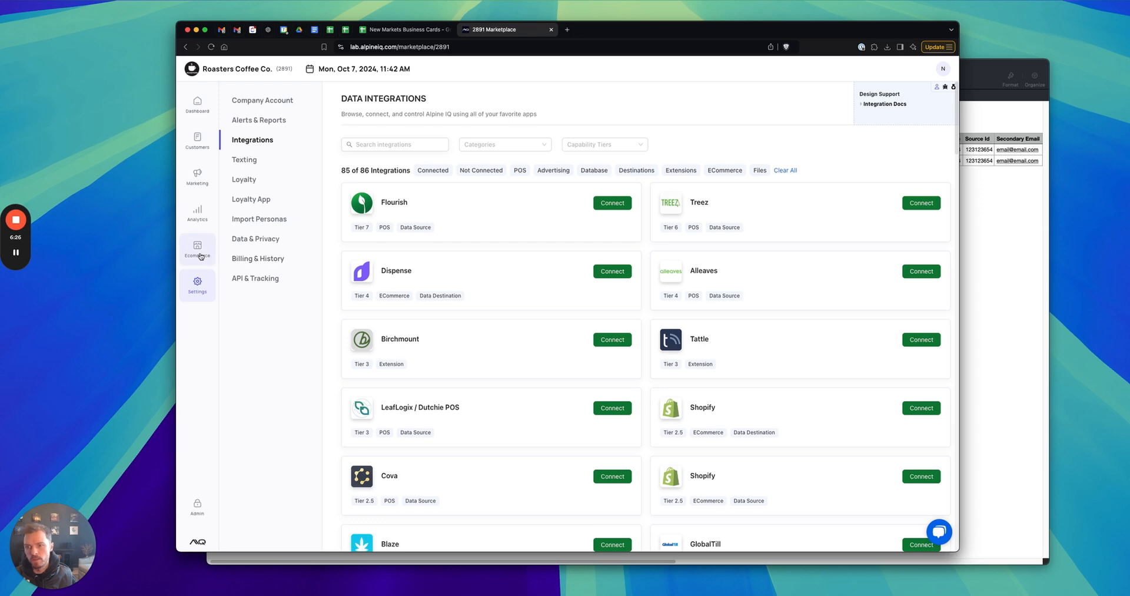
Go to the customer Audiences page and start building a new audience
click(199, 176)
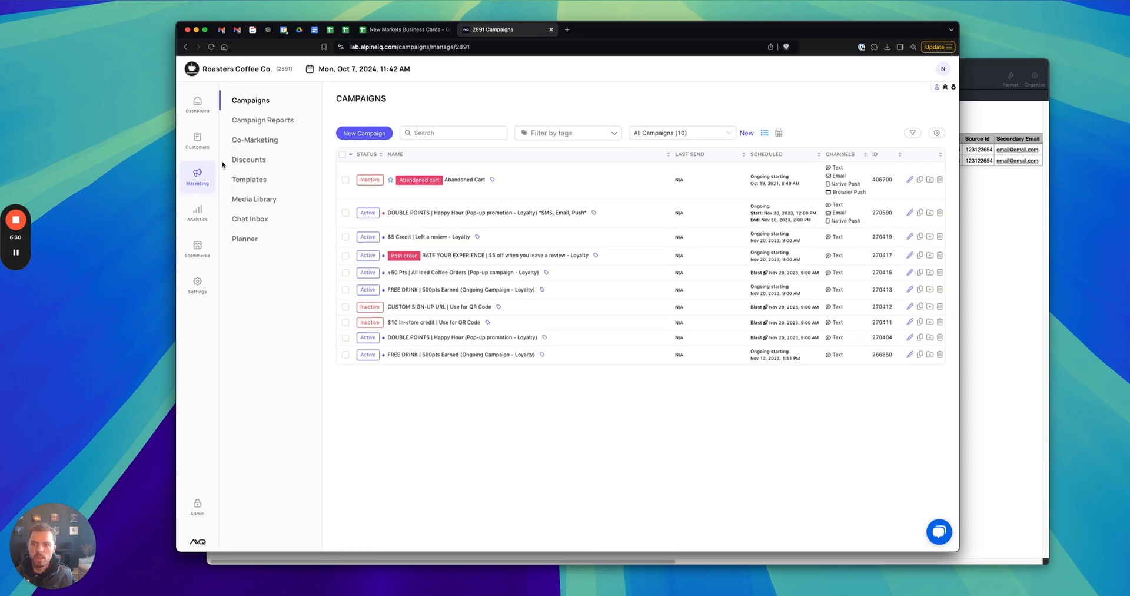
click(197, 140)
click(253, 121)
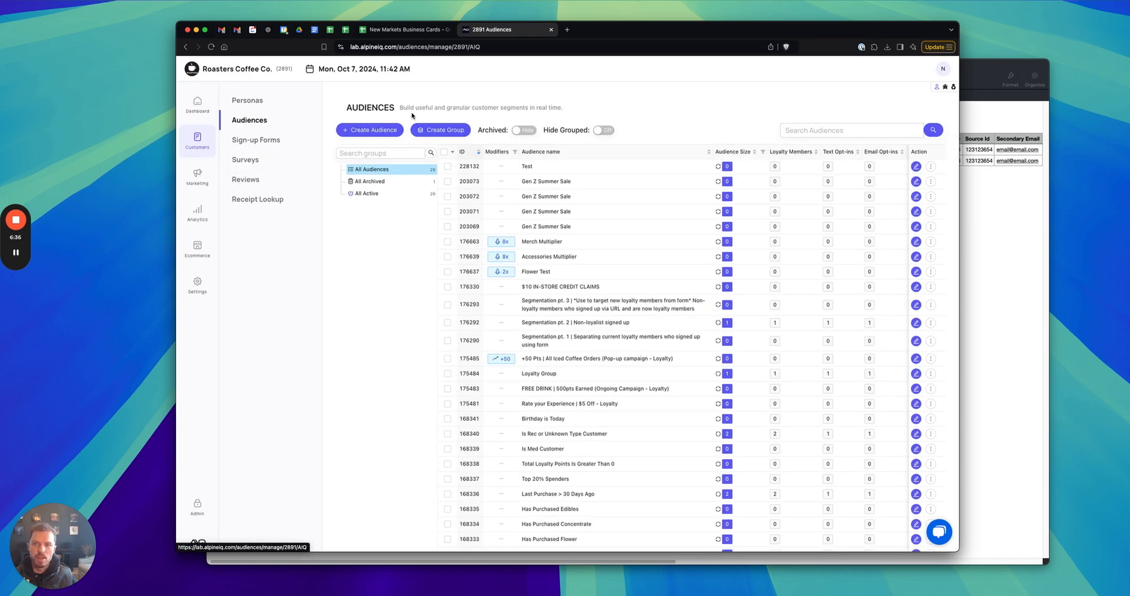
click(386, 130)
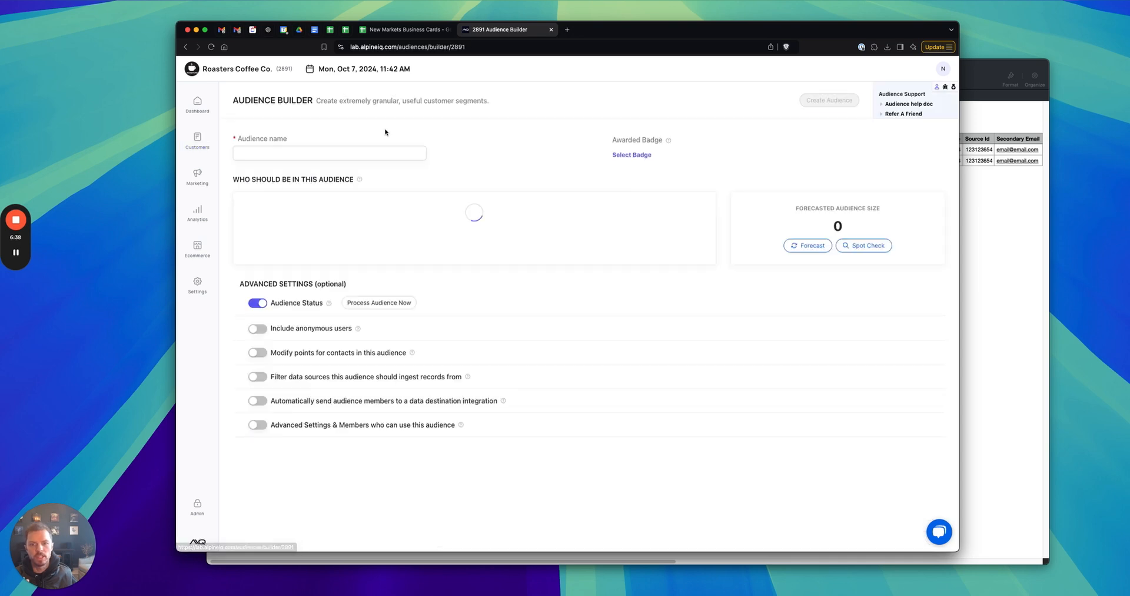
Name the new audience "users that purchase in the last 30 days"
click(365, 150)
text(users that pru)
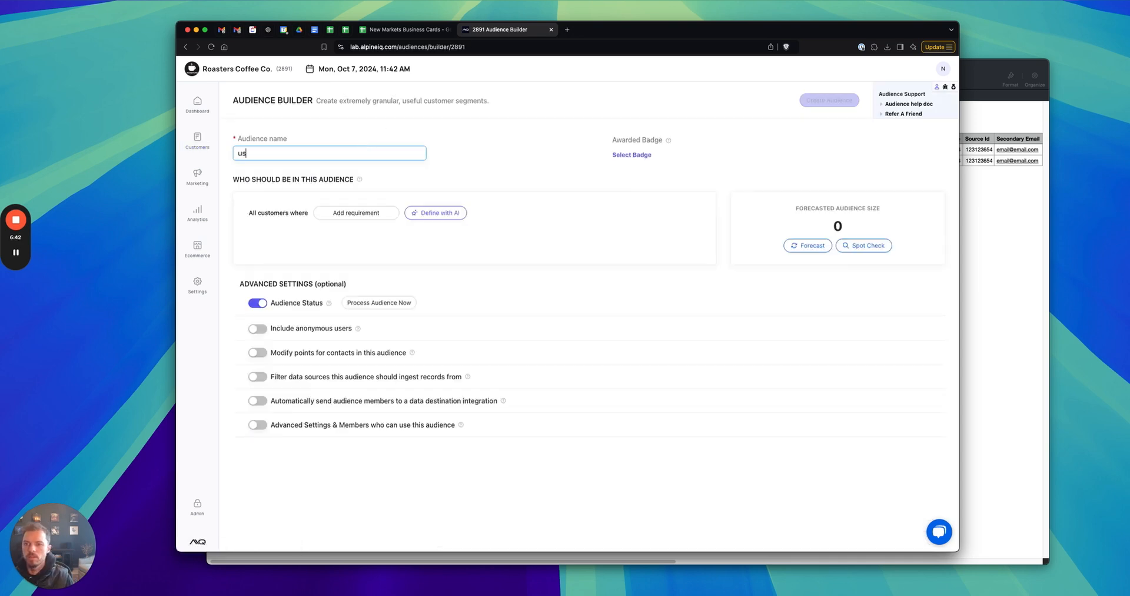
key(BackSpace)
key(BackSpace)
text(urchase din th)
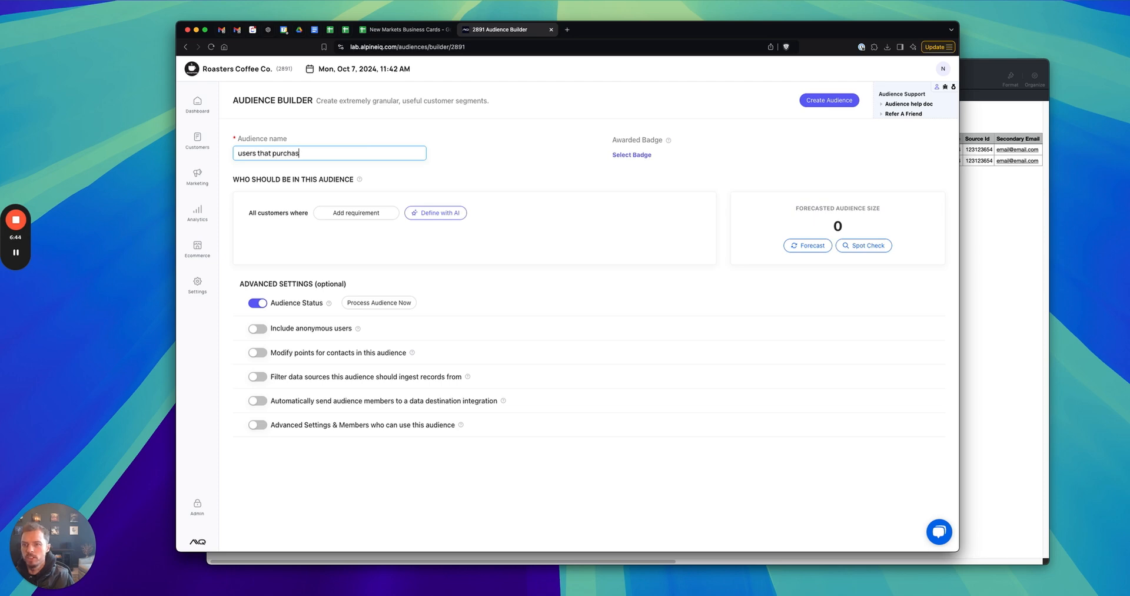
key(BackSpace)
key(BackSpace)
key(BackSpace)
key(BackSpace)
key(BackSpace)
key(BackSpace)
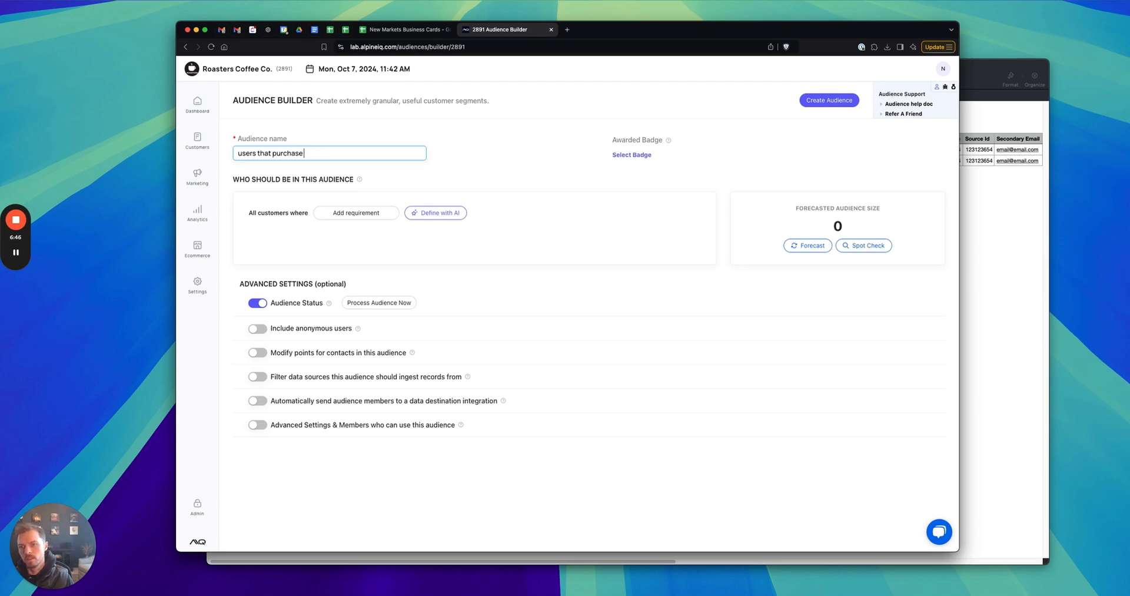
text(in the last)
text( 30 )
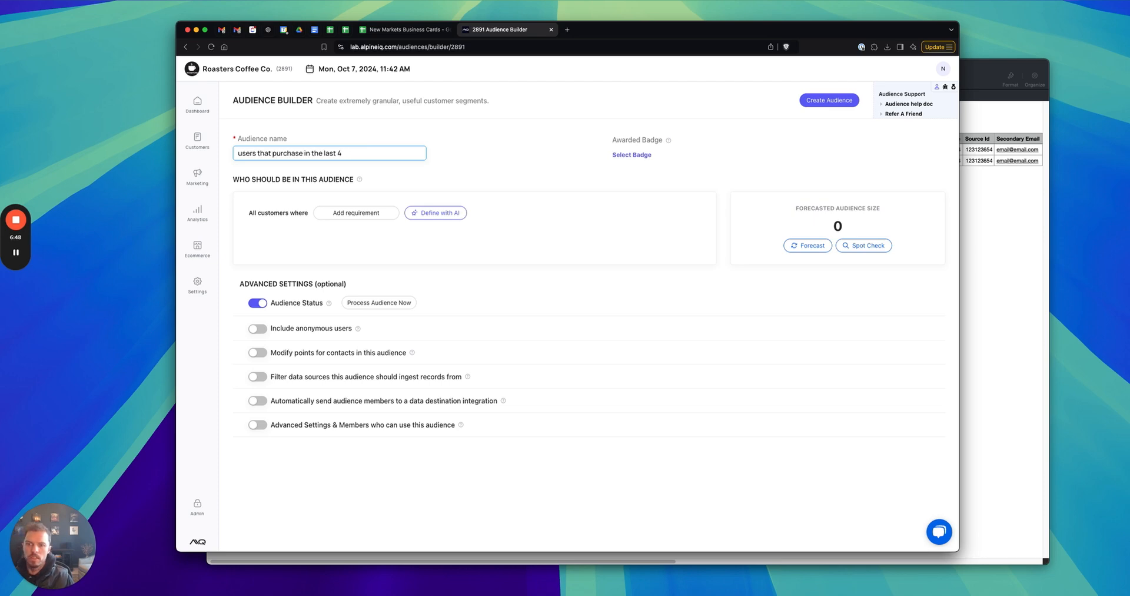
text(days)
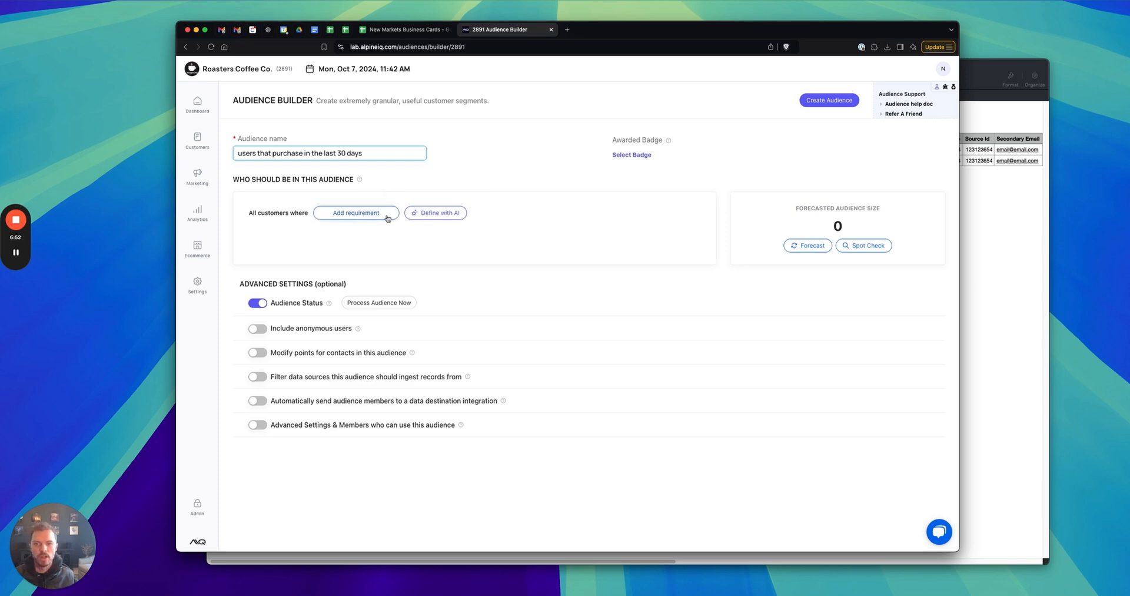
Generate the audience rules with AI from "target customers that purchased in the last 30 days and are over 25 years old and are top 20% spenders"
click(461, 215)
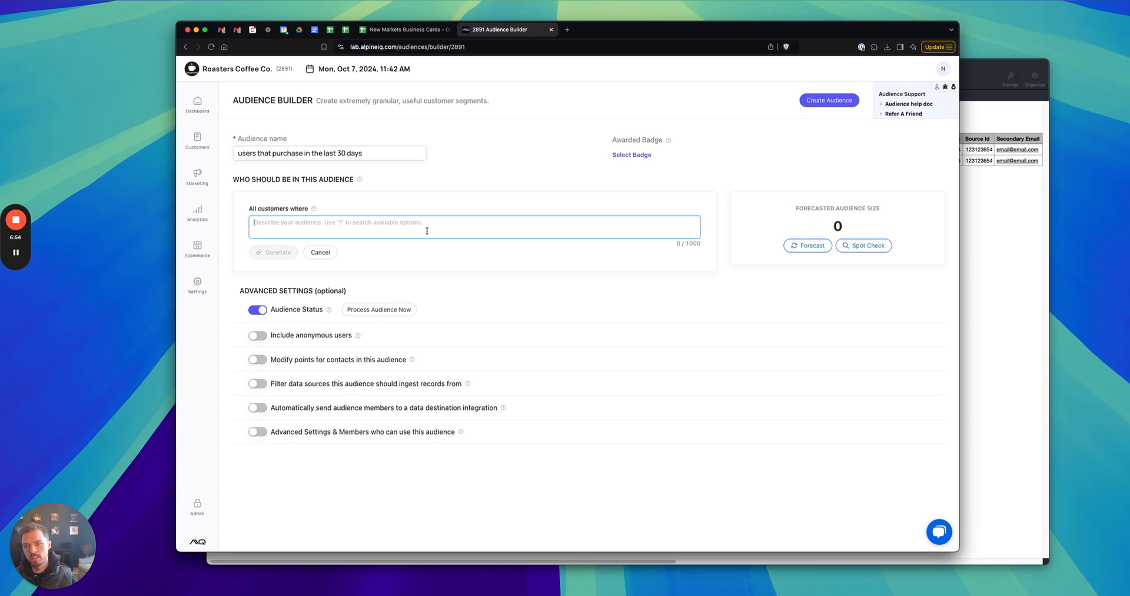
text(targe)
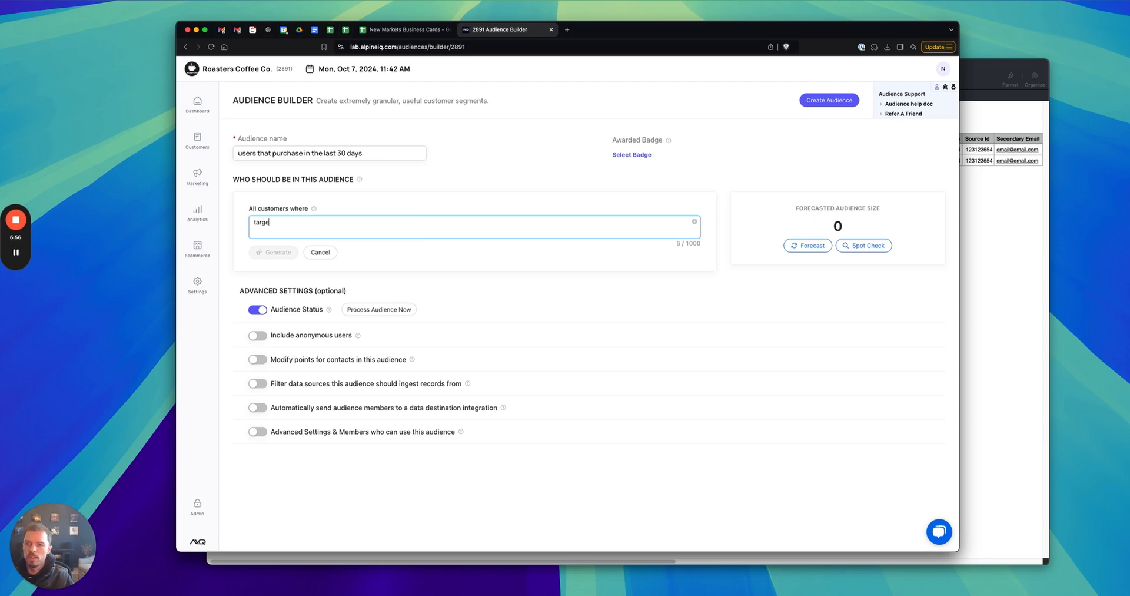
text(t customers that purcha)
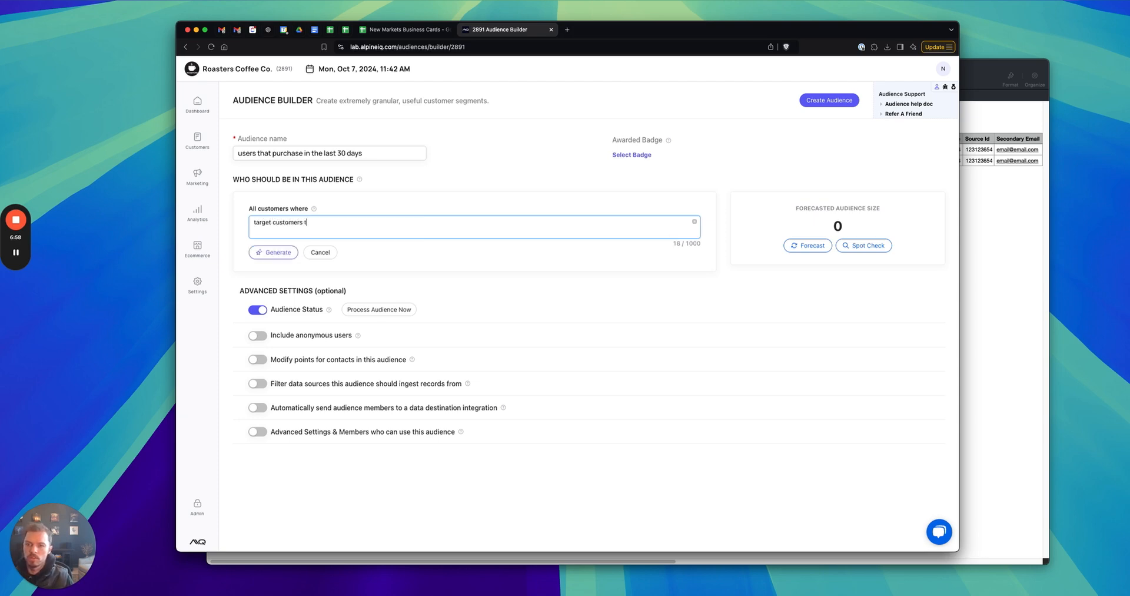
text(the las)
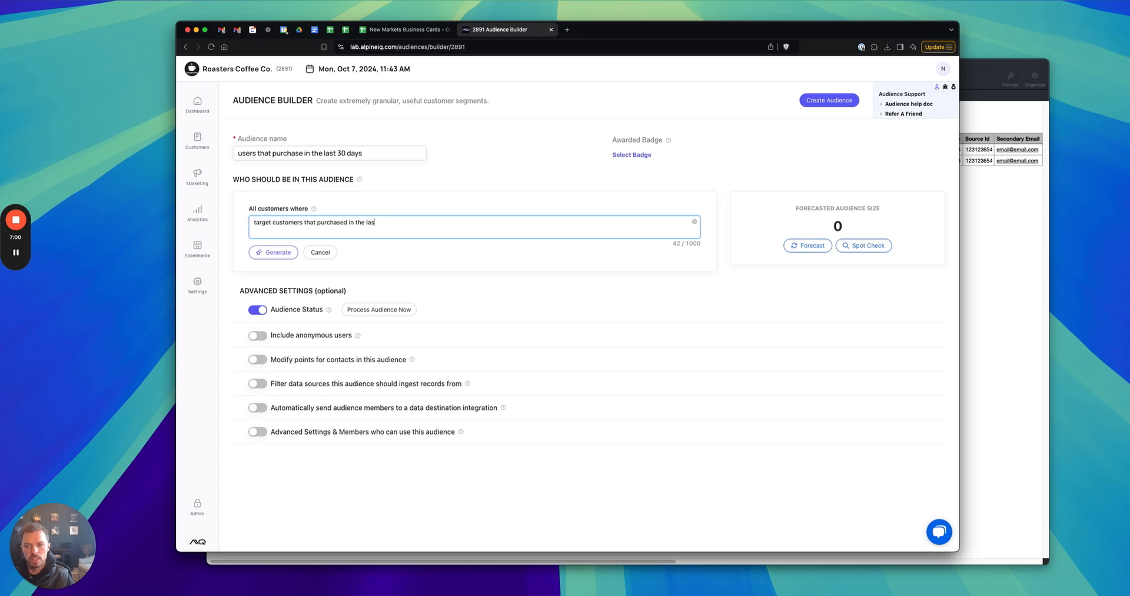
text(t 30 days and are ov)
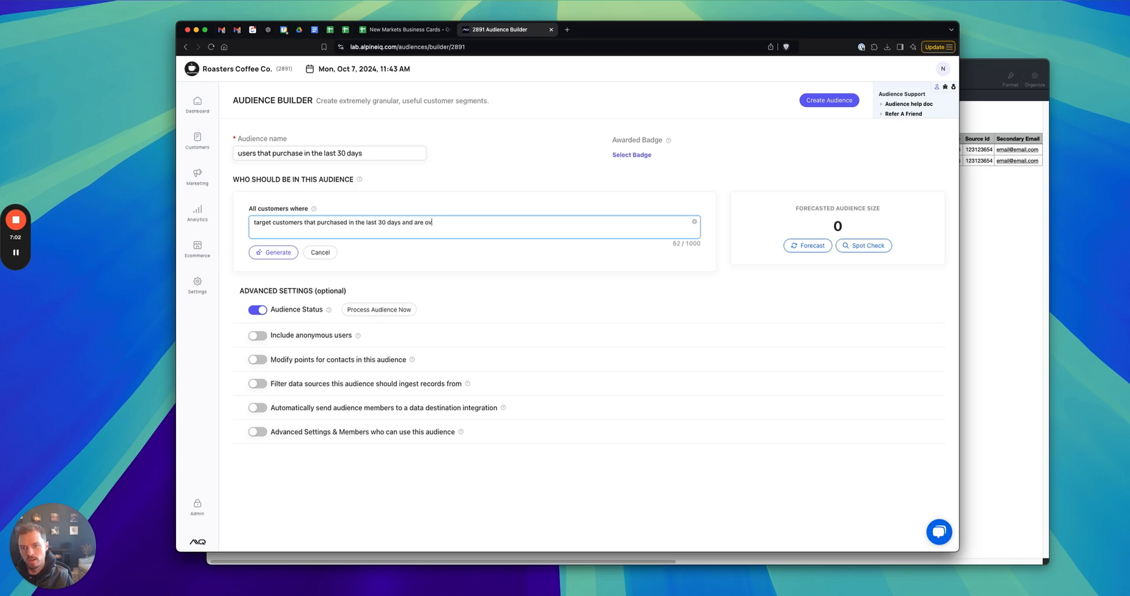
text(er 25 yea)
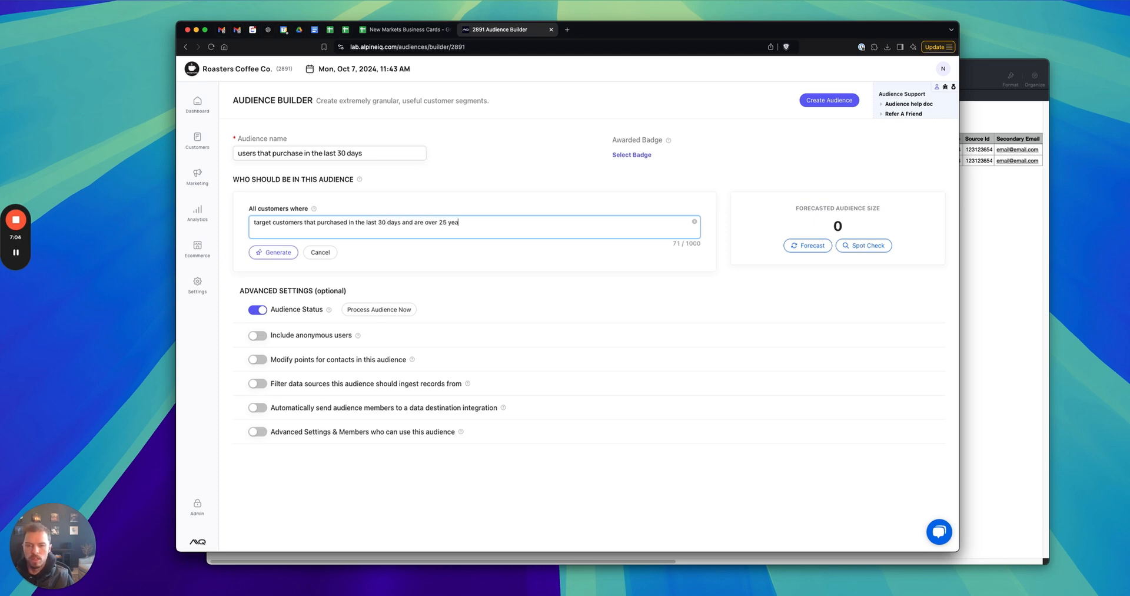
text(rs old)
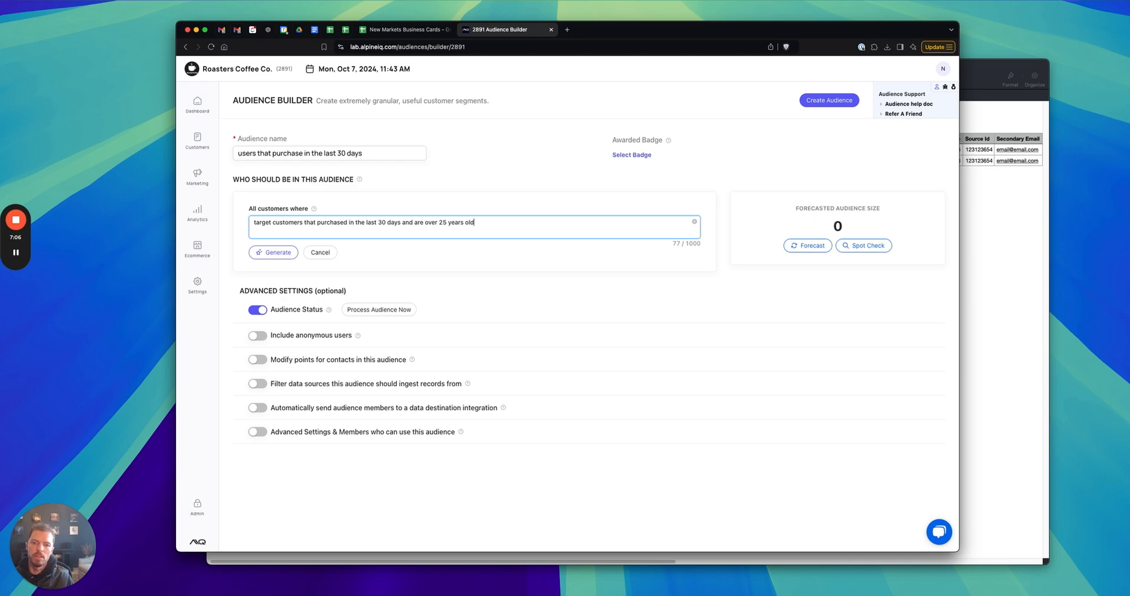
text( and a)
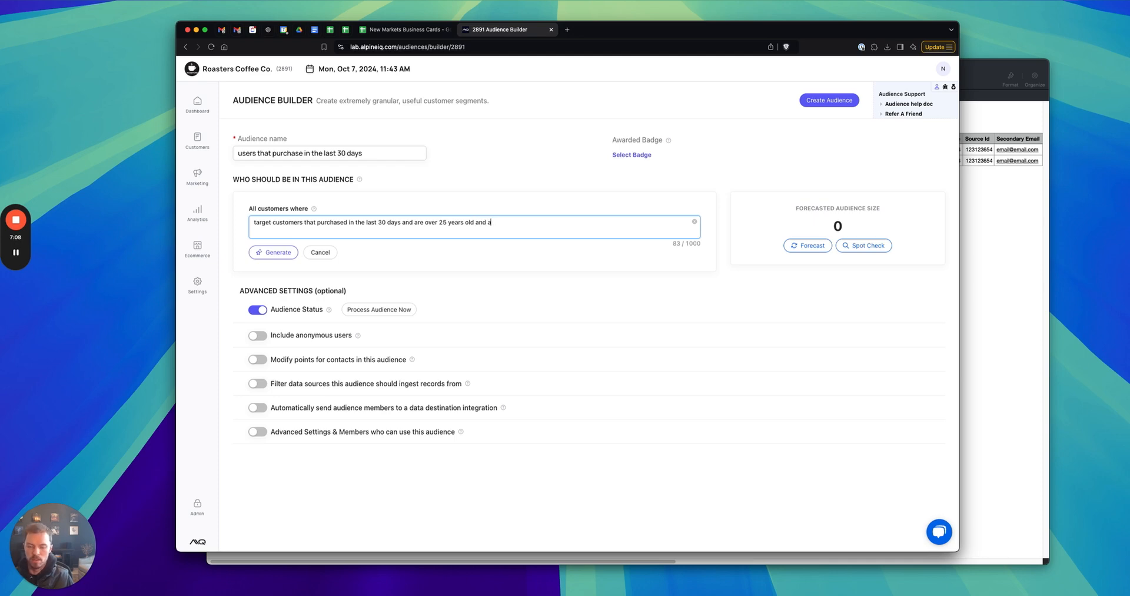
text(re top 20% spenders)
click(283, 252)
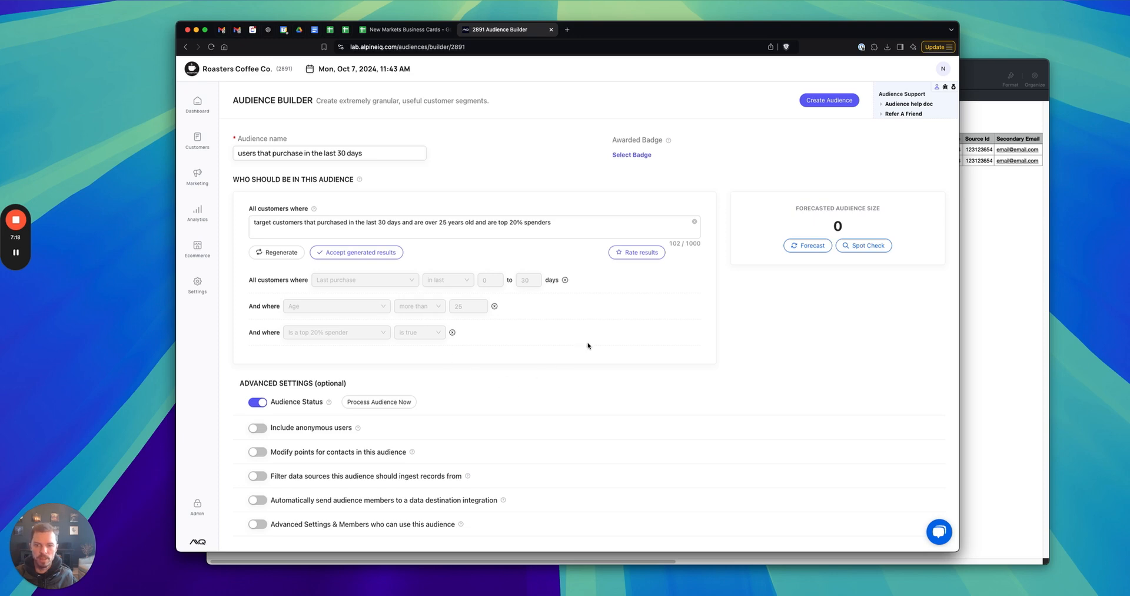
click(840, 103)
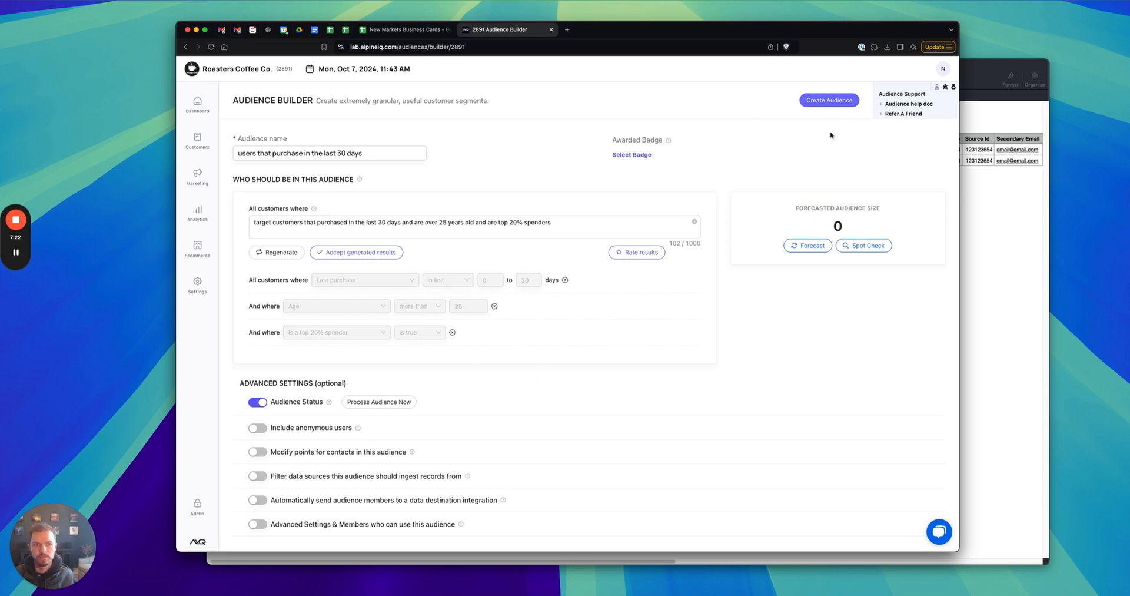
Go to the marketing campaigns and examine the post-order review campaign and the Abandoned Cart campaign in the list
click(196, 179)
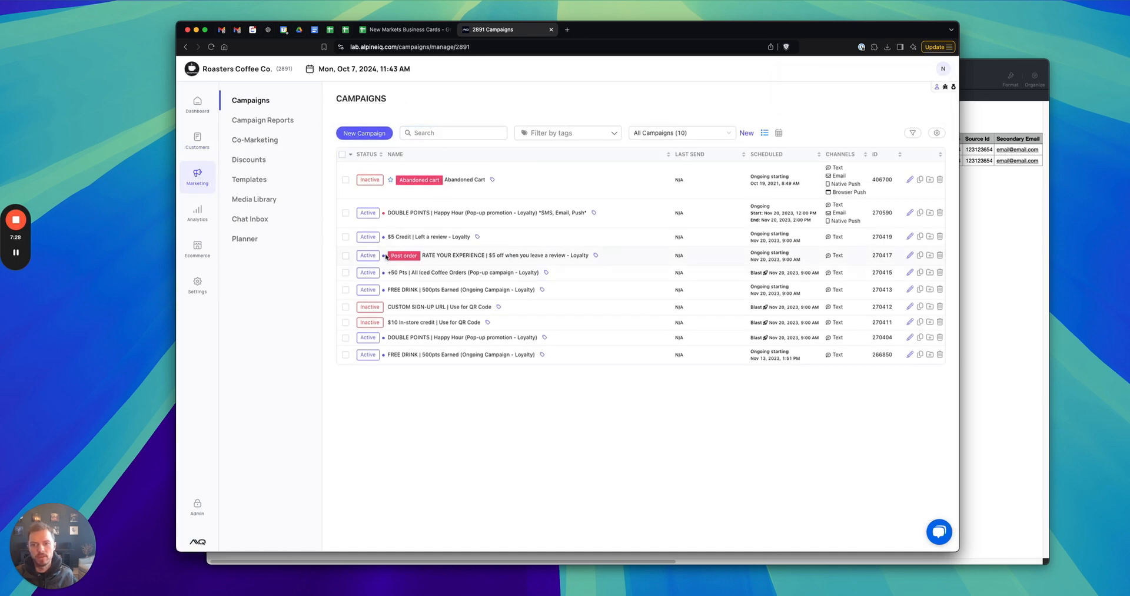
drag(386, 256, 461, 257)
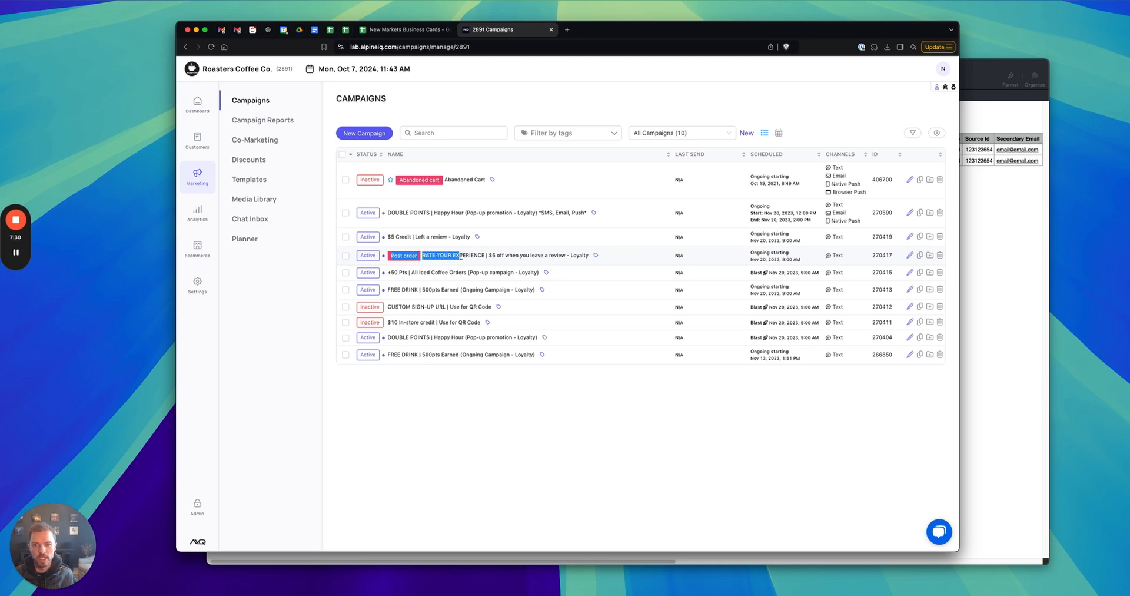
click(460, 257)
drag(393, 180, 487, 182)
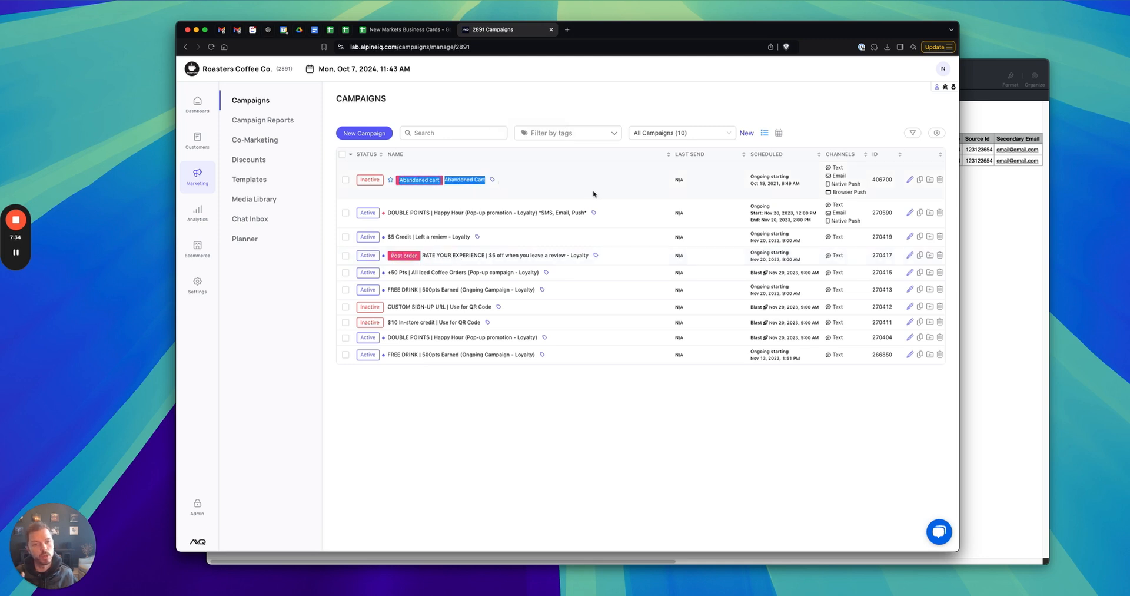
click(636, 211)
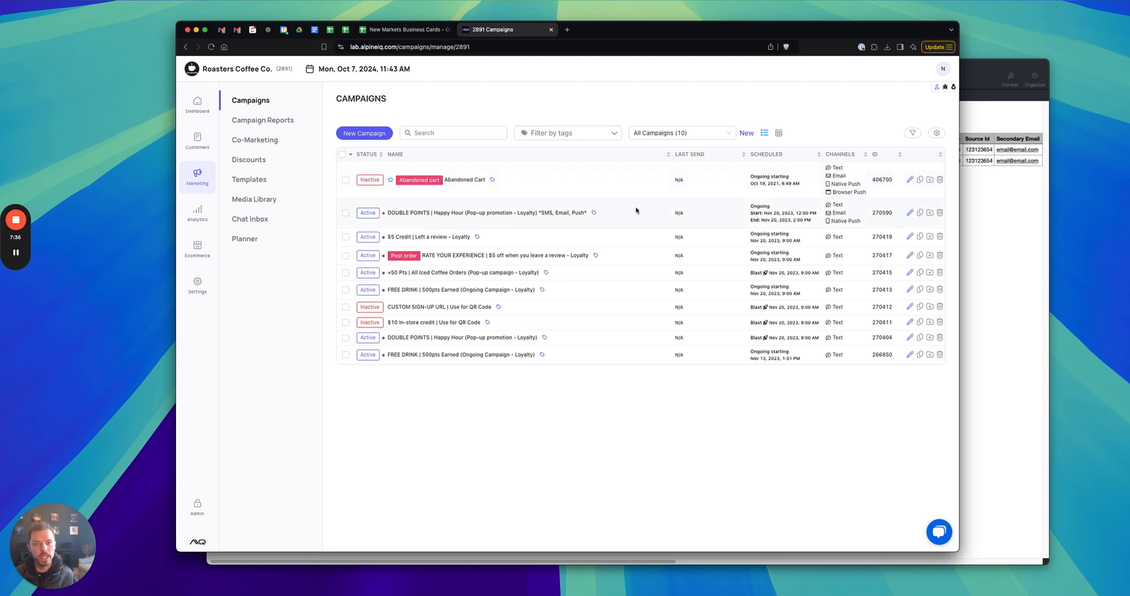
Start a new campaign with Text as its channel, keep separate campaigns and continue to the recipients stage
click(365, 134)
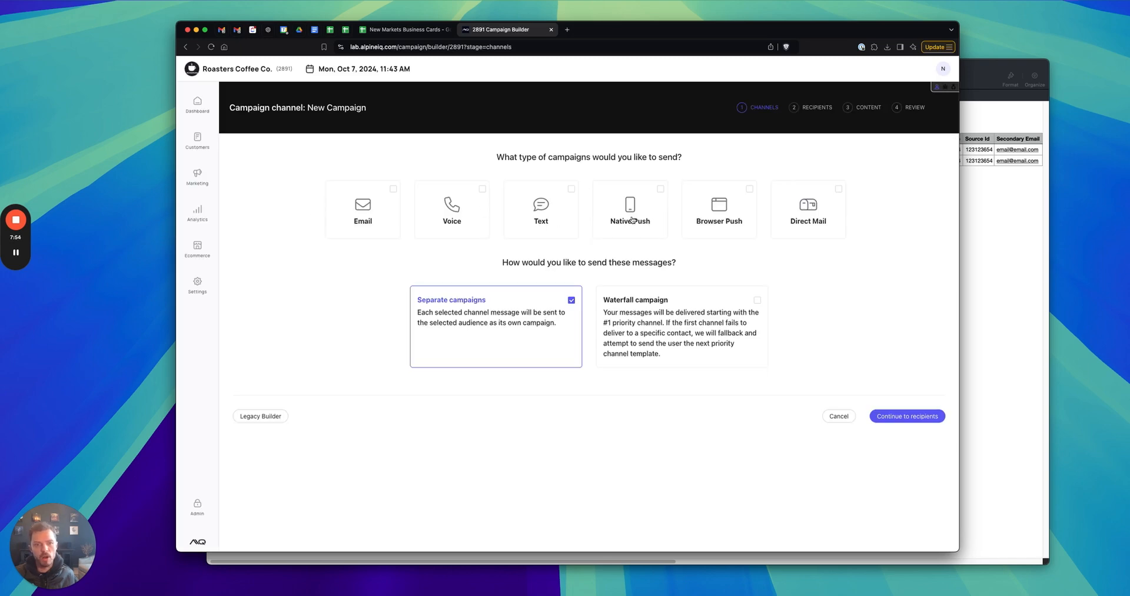
click(550, 216)
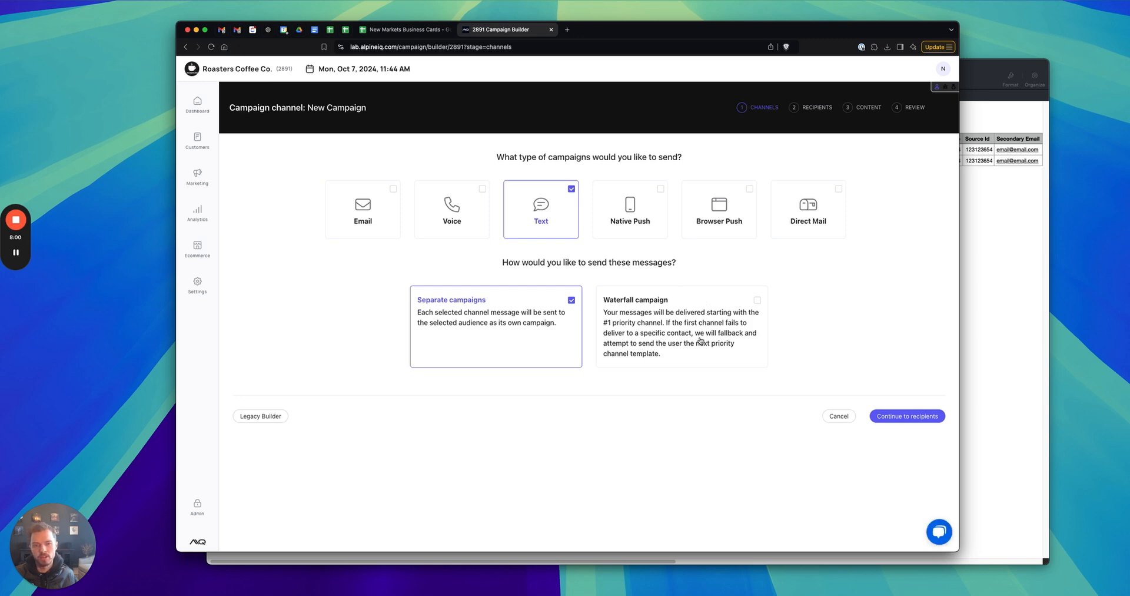
click(928, 418)
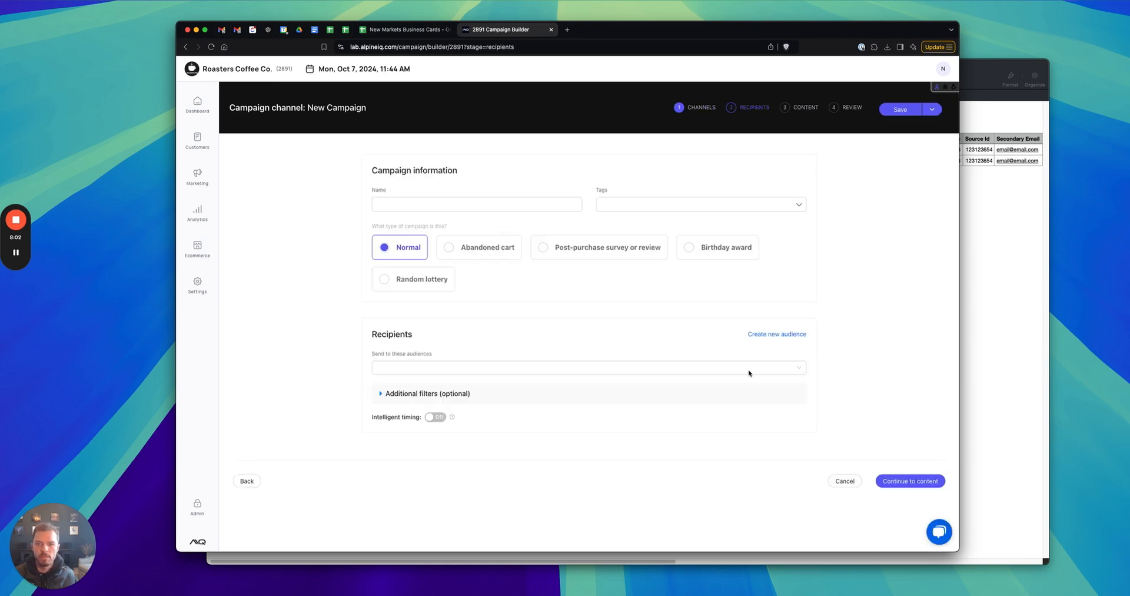
Name the campaign "My campaign name test", leave it untagged and choose All subscribed users as its recipients
click(496, 207)
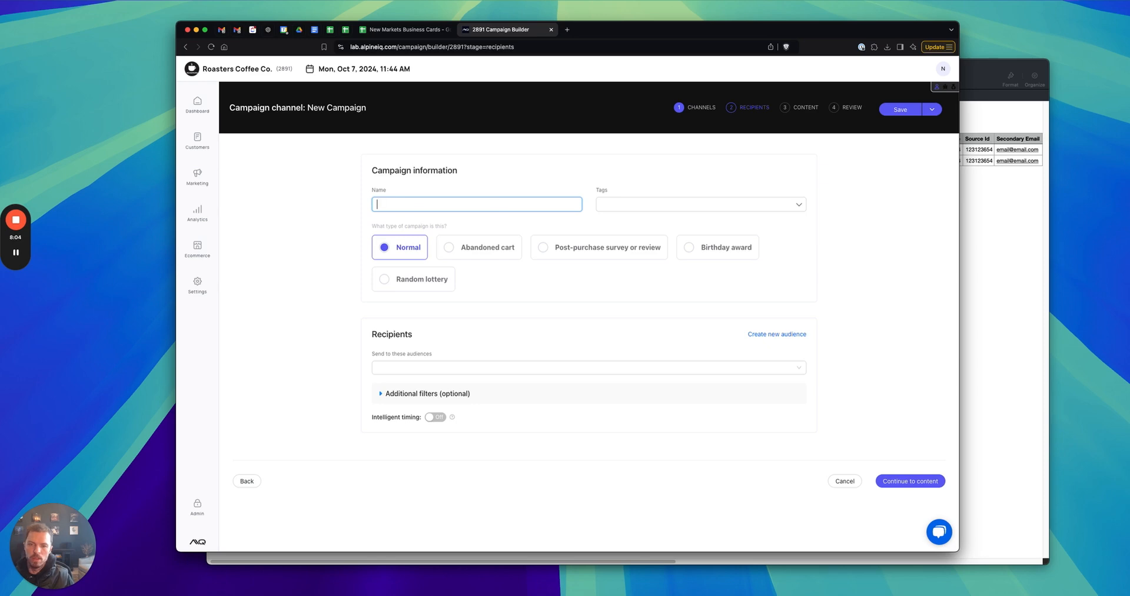
text(My campaign namm)
key(BackSpace)
text(e test)
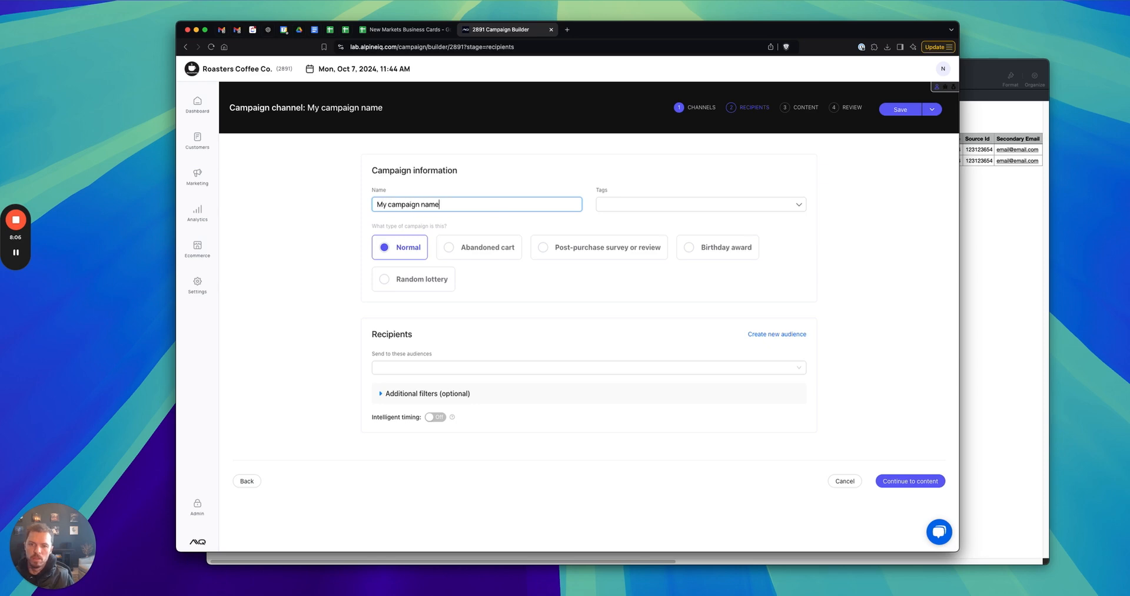
click(632, 204)
click(636, 174)
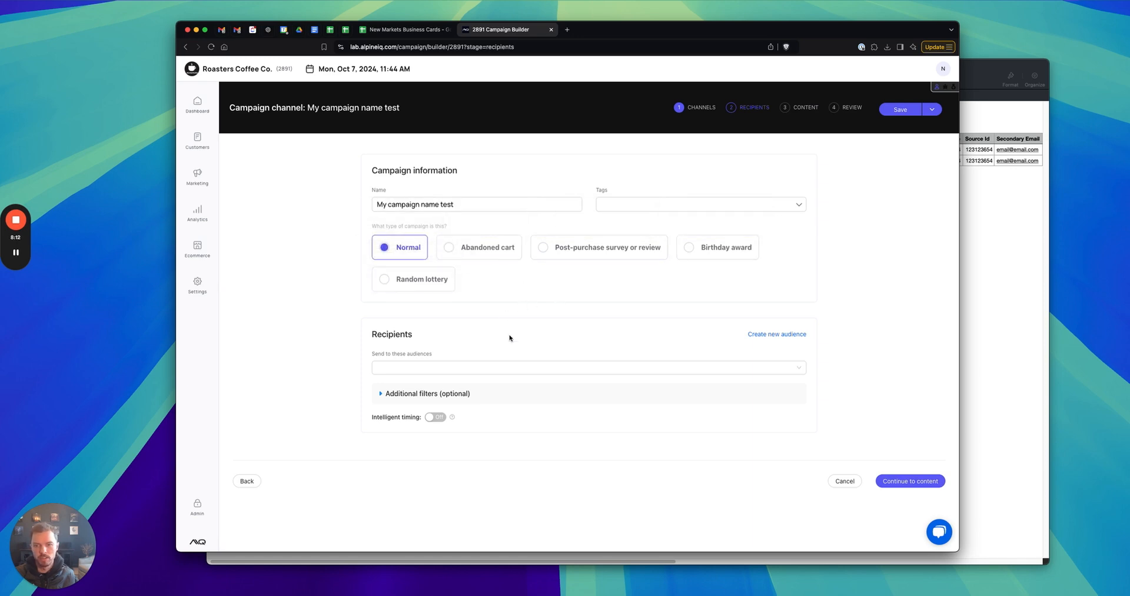
click(478, 368)
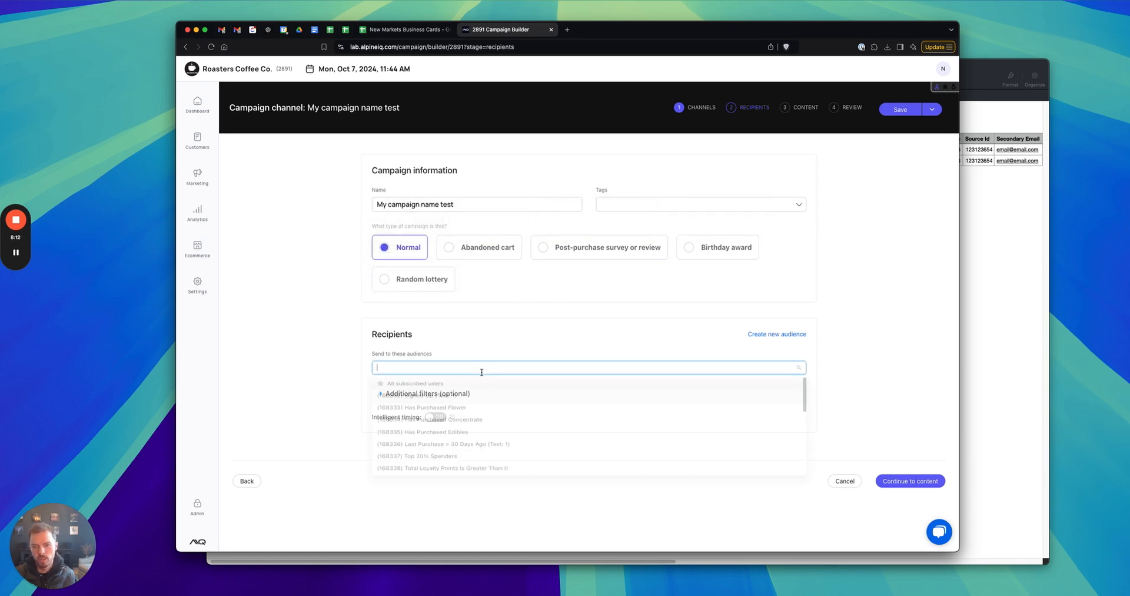
click(412, 385)
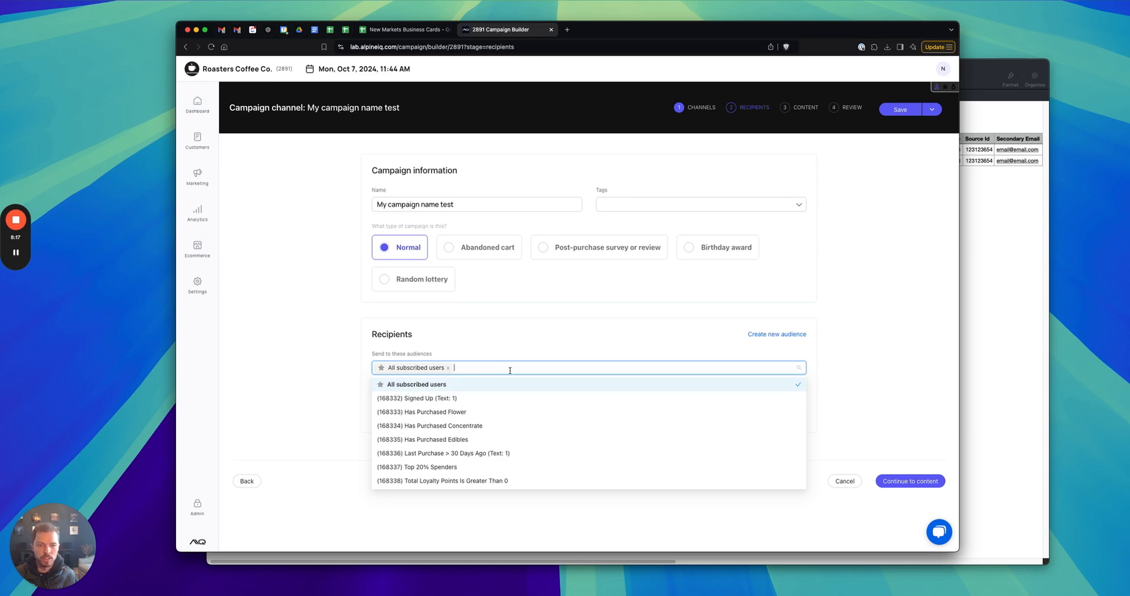
Examine the optional additional recipient filters, leave them empty and continue to the campaign's content stage
click(646, 344)
click(488, 394)
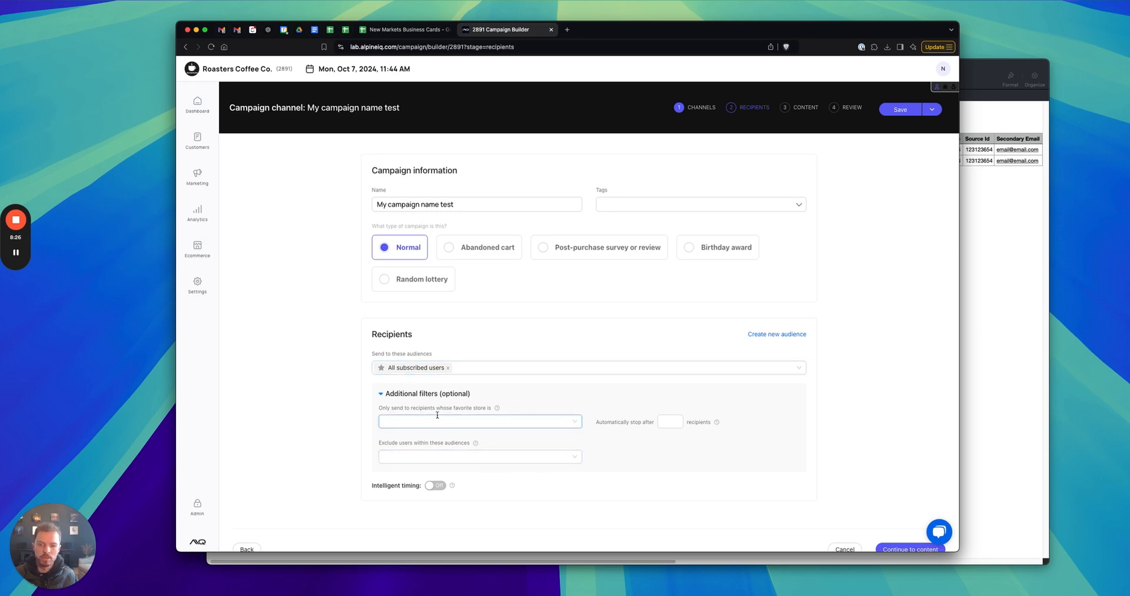
click(434, 396)
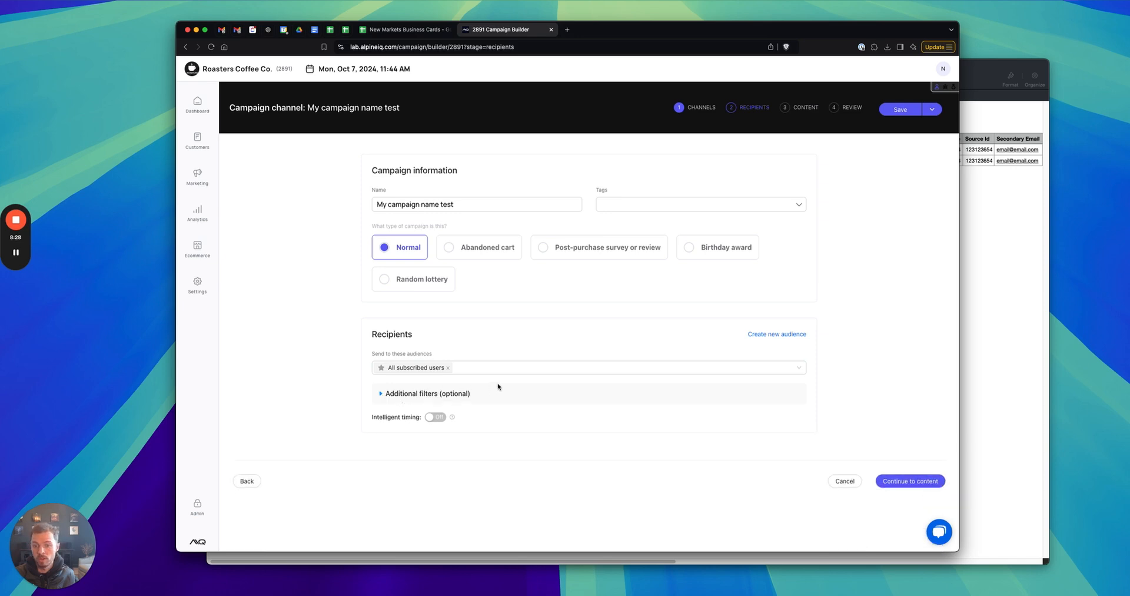
click(909, 481)
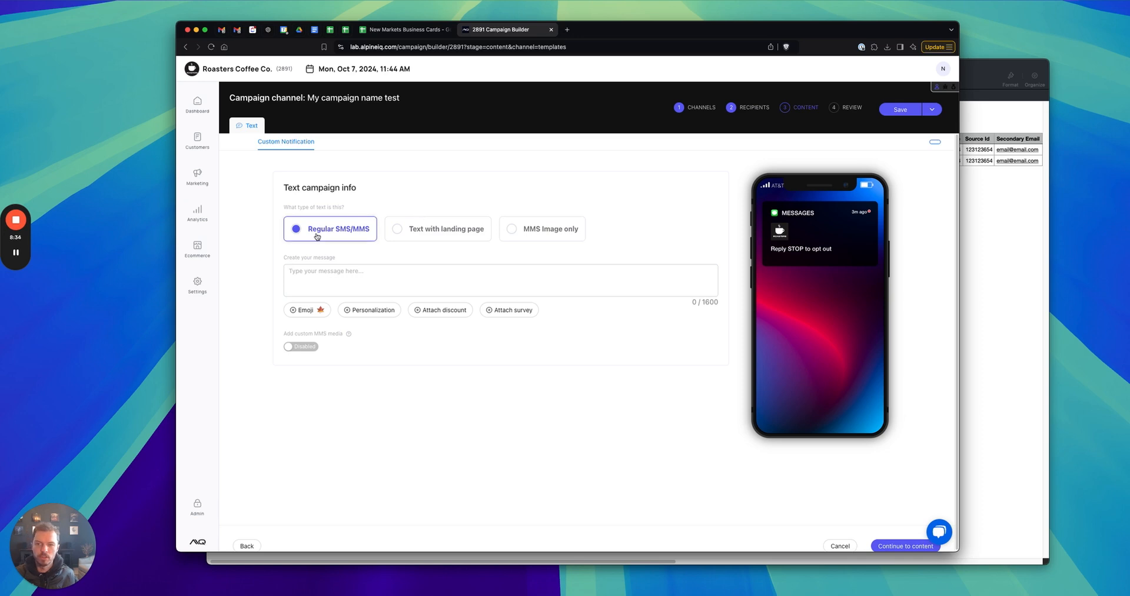
Set the text type to Text with landing page and look over the landing page templates and the custom notification
click(447, 234)
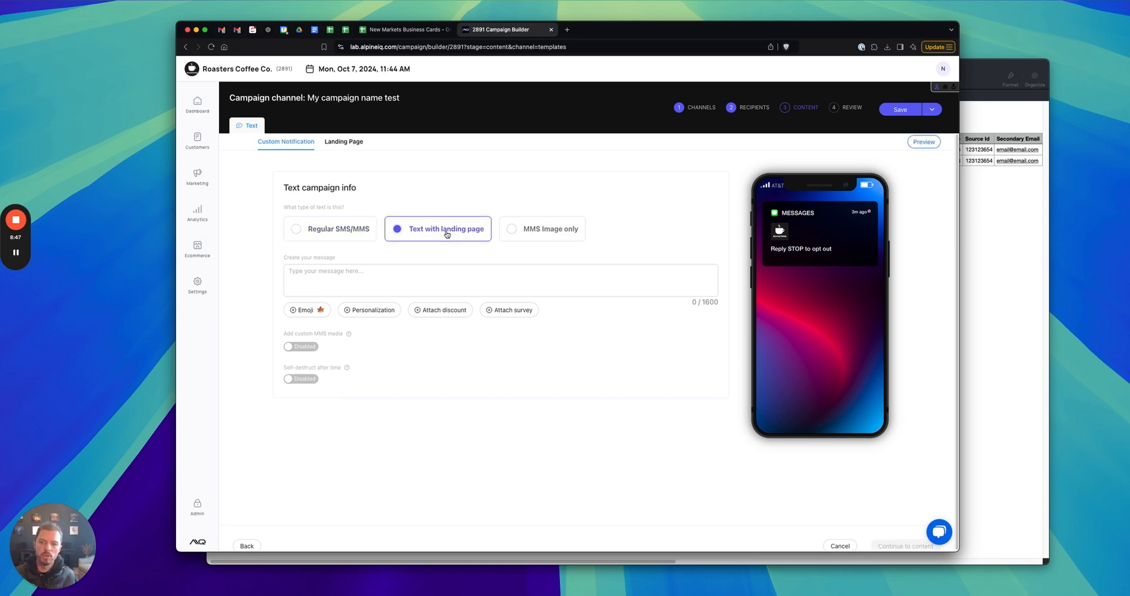
click(351, 147)
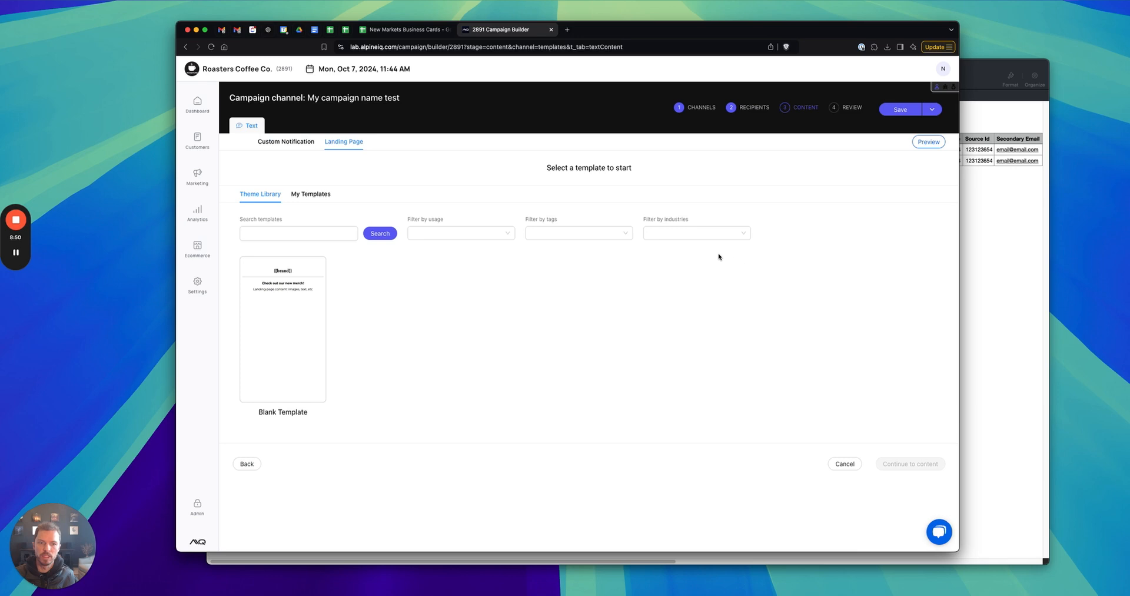
click(299, 144)
click(343, 144)
click(303, 143)
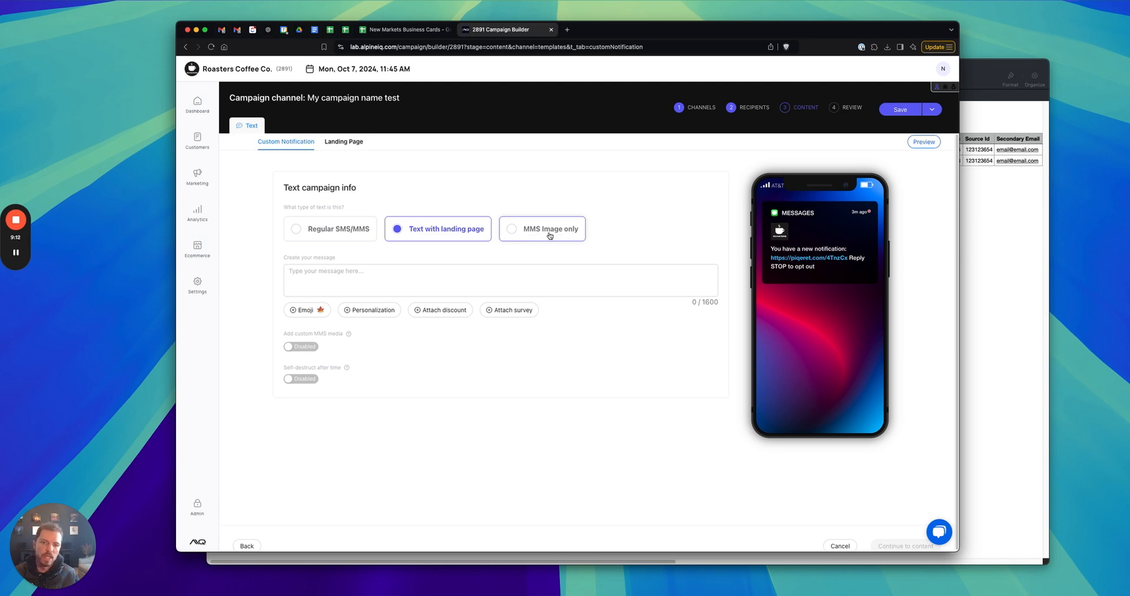
Set the text type to Regular SMS/MMS and write the message "This is my message thank you for checking it out"
click(360, 239)
click(321, 267)
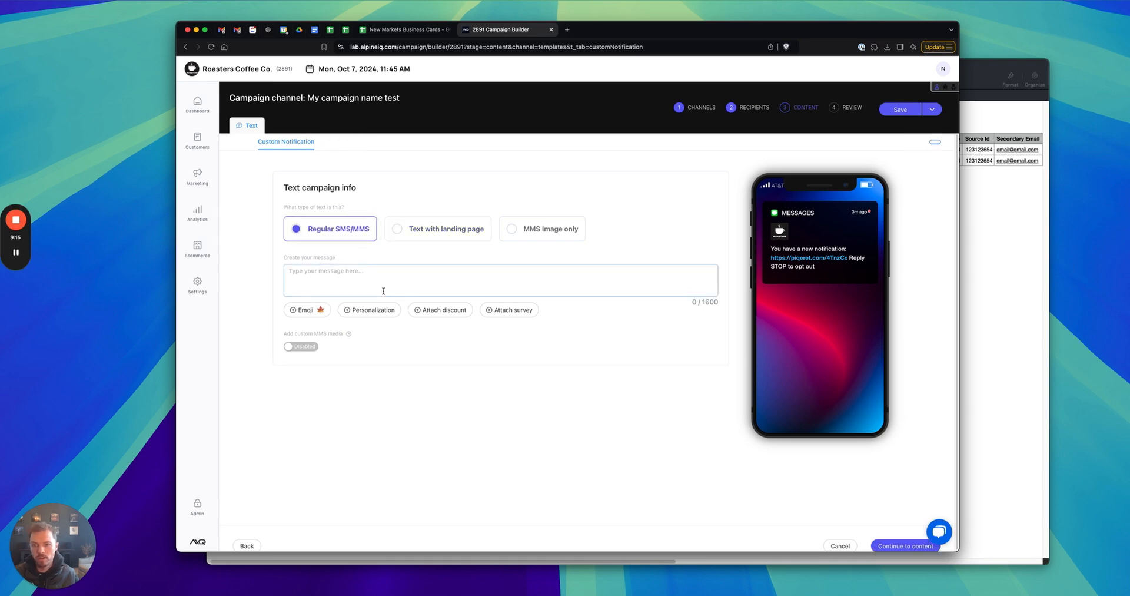
text(This is m)
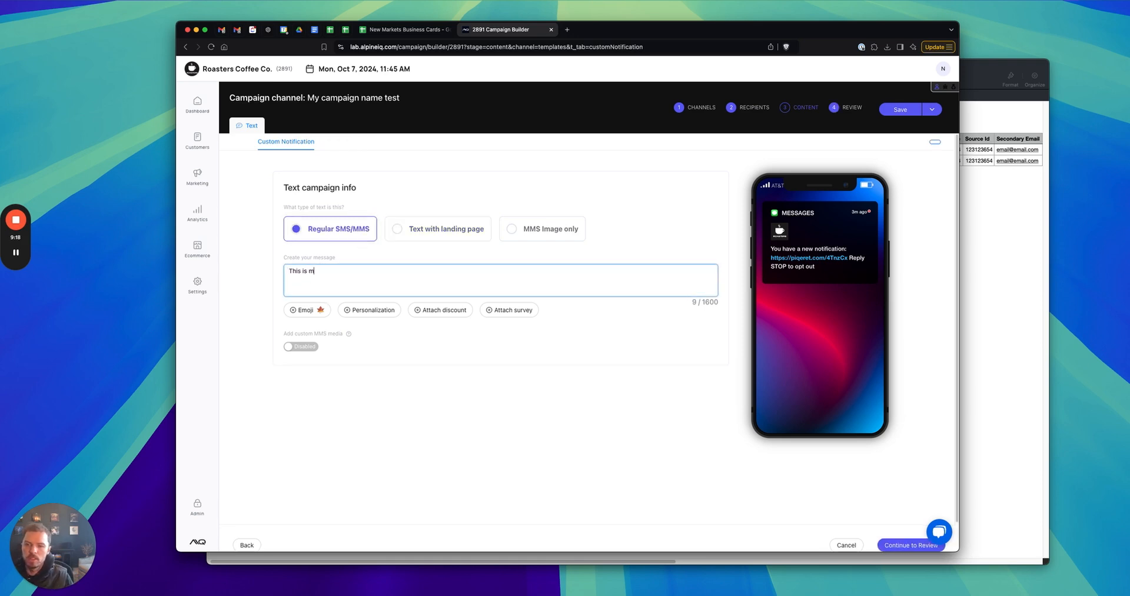
text(y message thank yo)
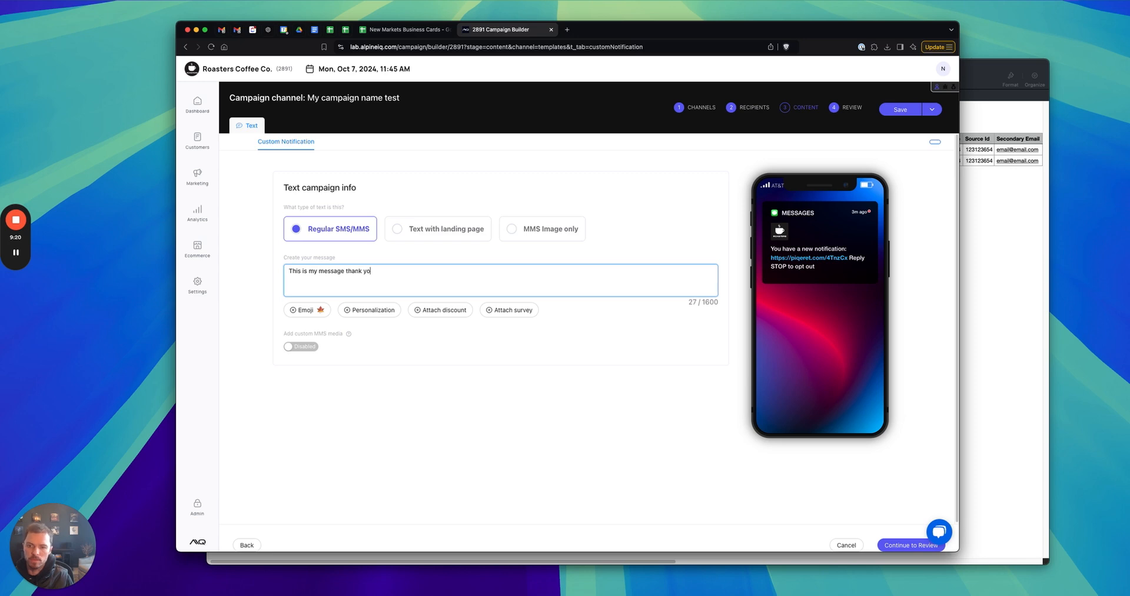
text(u for checking it out)
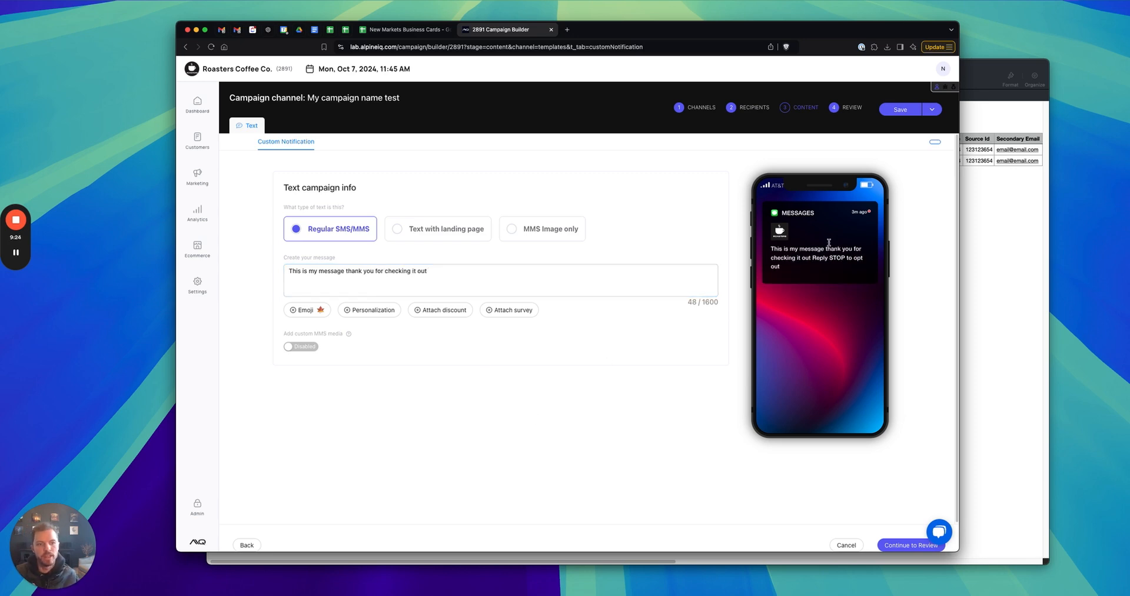
Lengthen the message with four pasted copies of its own text and read the notice about segments and cost
drag(449, 268, 252, 278)
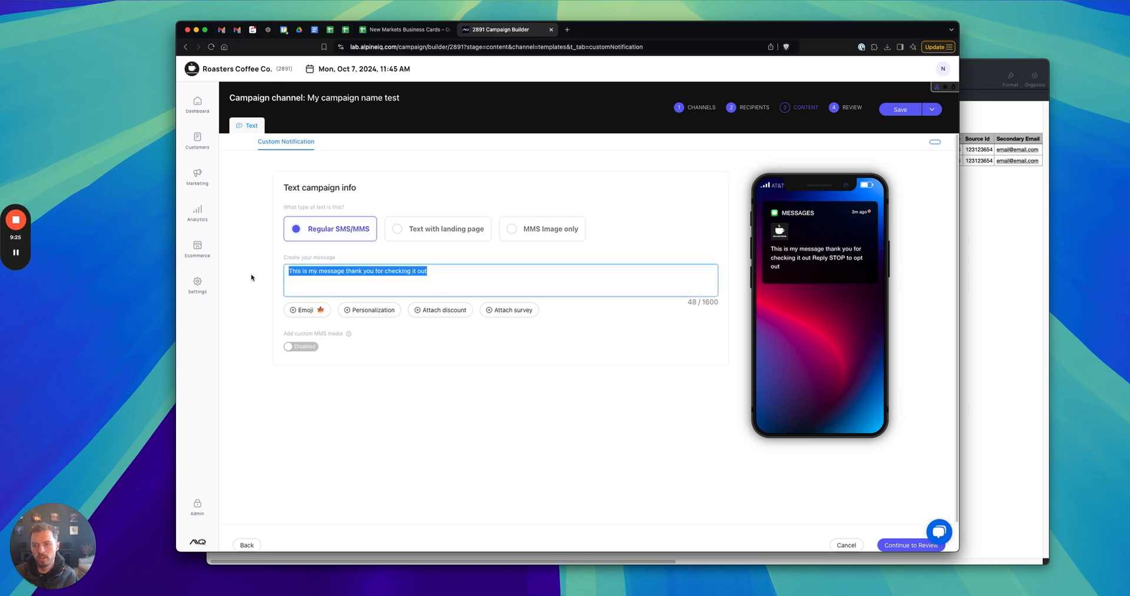
key(super+c)
click(488, 283)
key(super+v)
key(super+v)
key(super+v)
key(super+v)
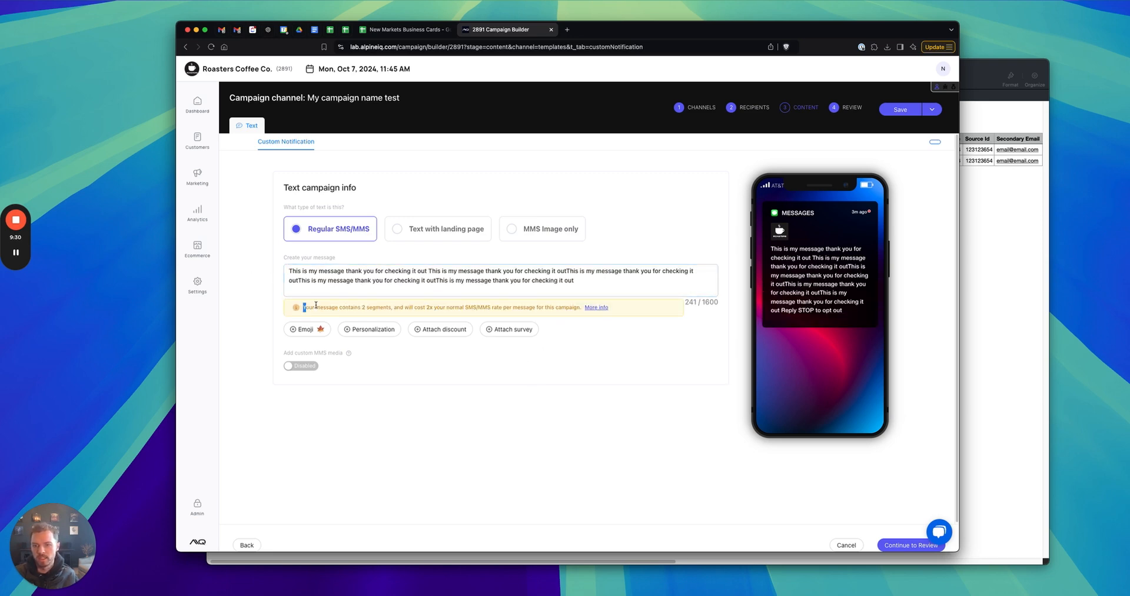
drag(316, 305, 581, 307)
click(599, 365)
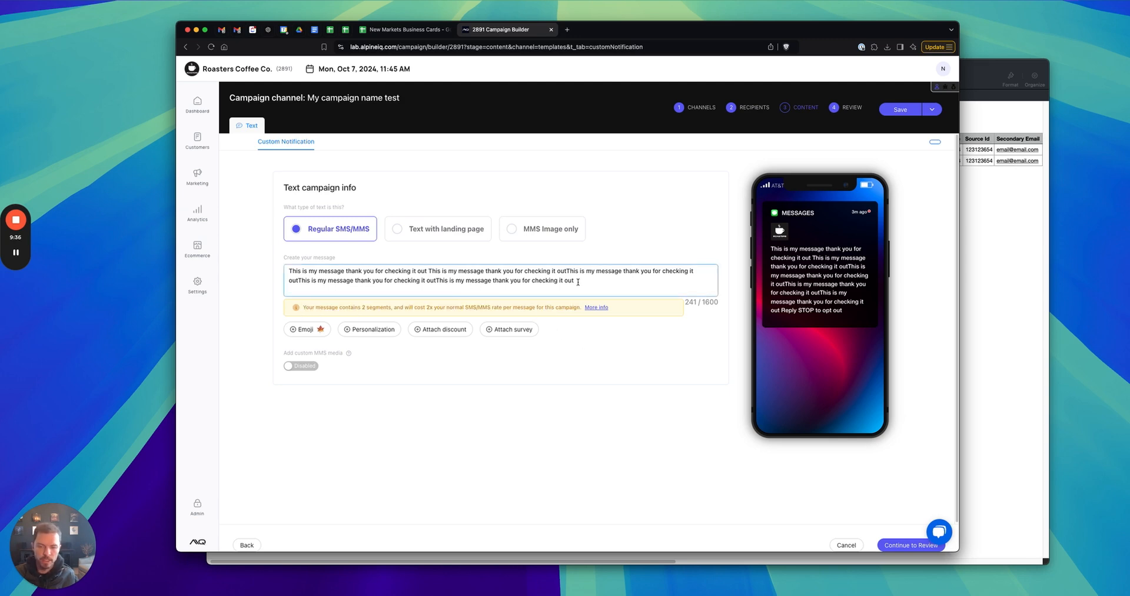
Delete the four pasted copies, keeping only the original sentence in the message
key(super+a)
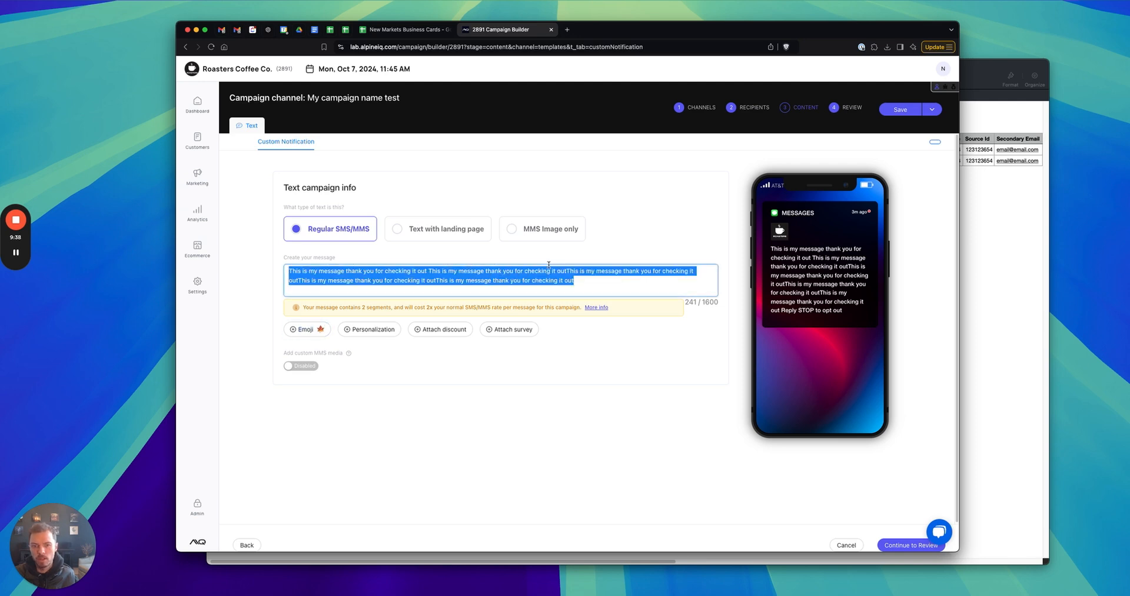
drag(575, 281, 429, 271)
key(BackSpace)
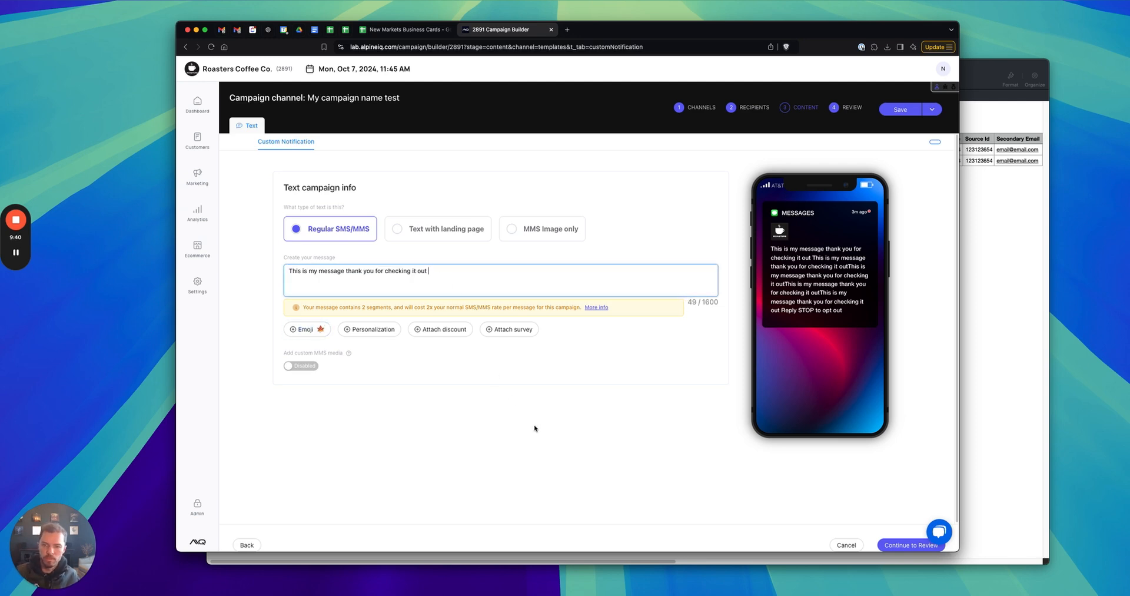
click(536, 428)
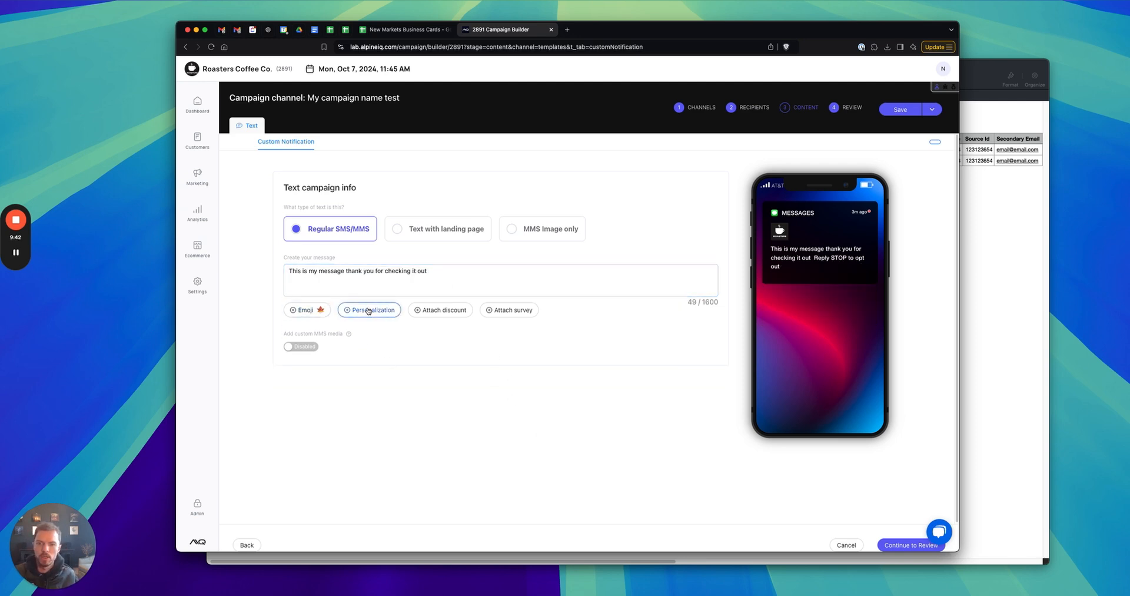
Examine the list of personalization macros, including the favorite store sales macro, and return to the message without inserting any
click(368, 310)
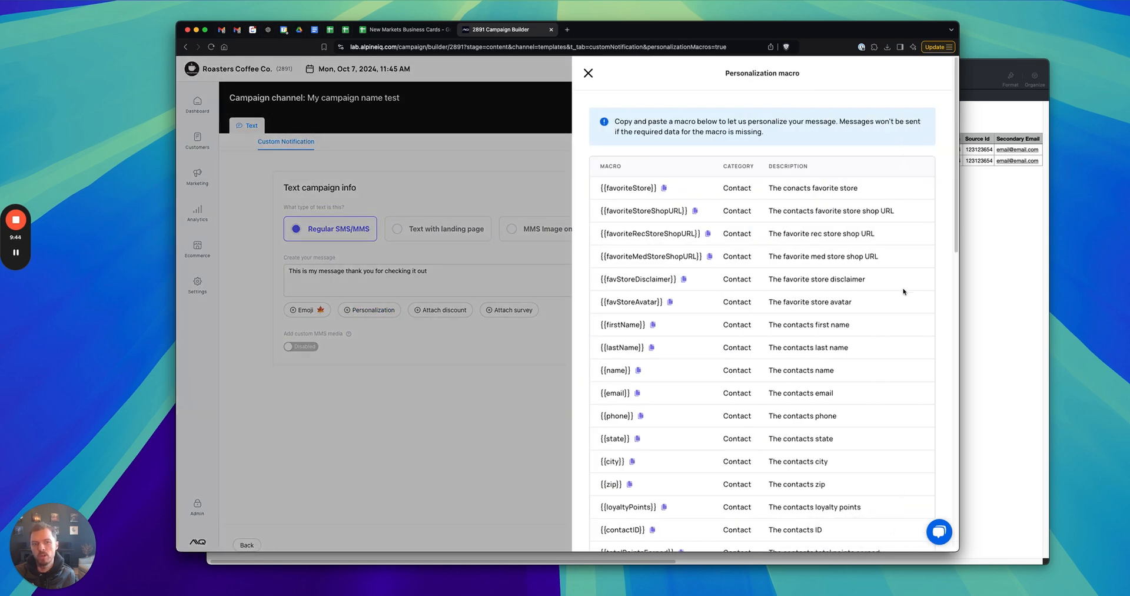
scroll(711, 298, down, 15)
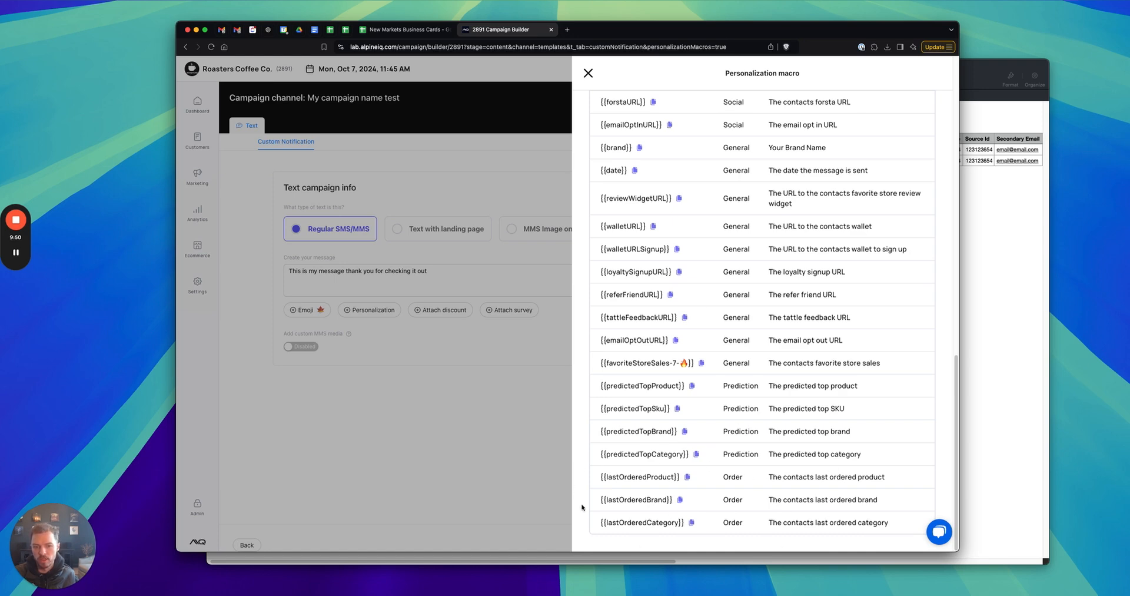
drag(601, 363, 697, 368)
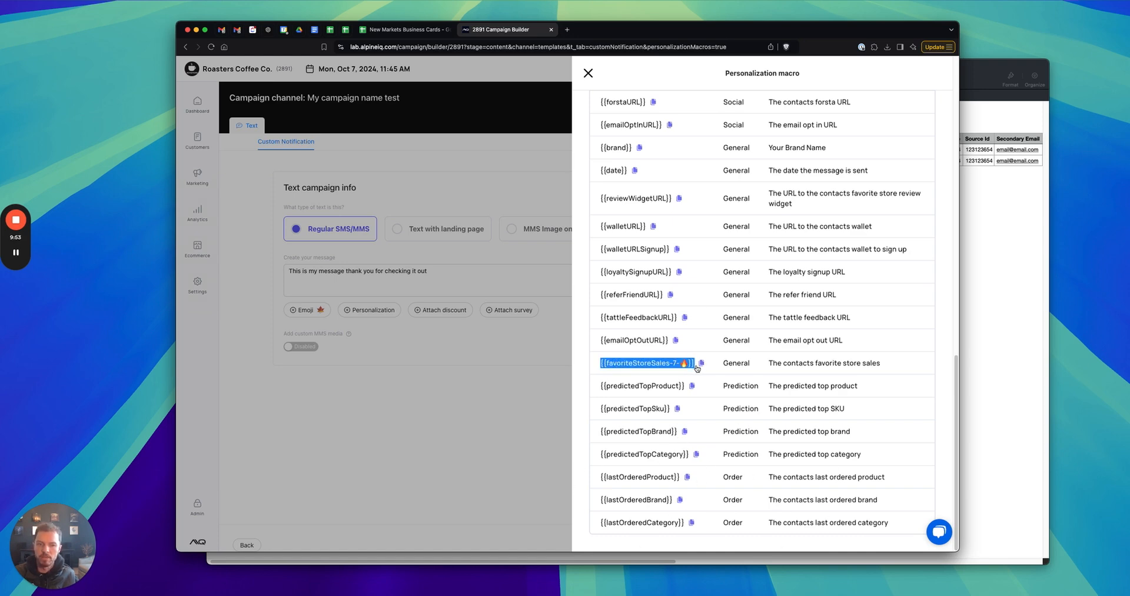
click(702, 311)
click(519, 431)
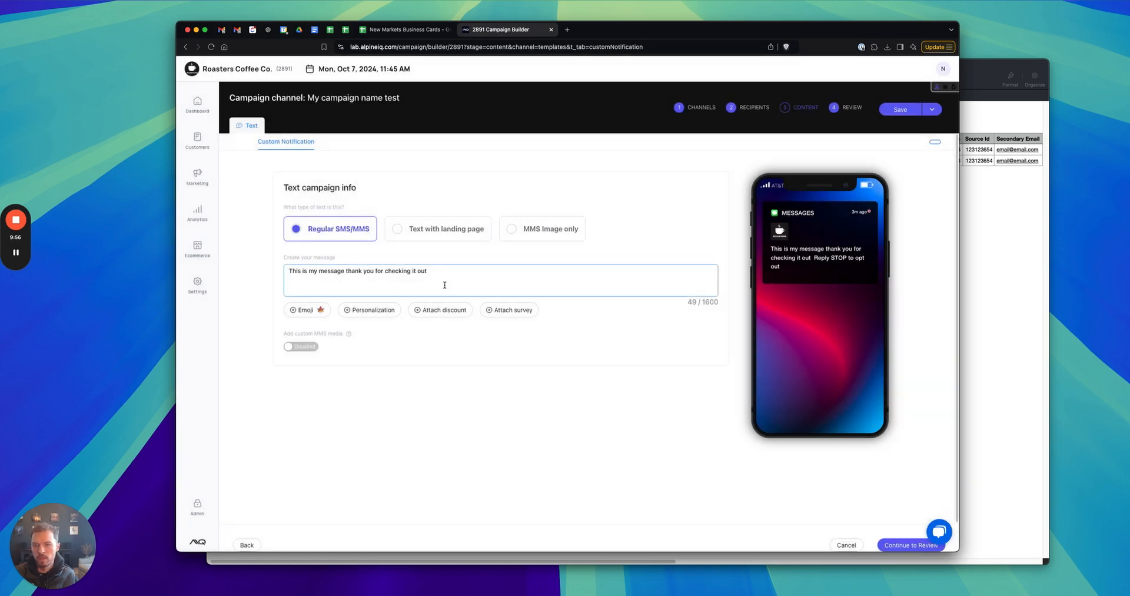
click(445, 285)
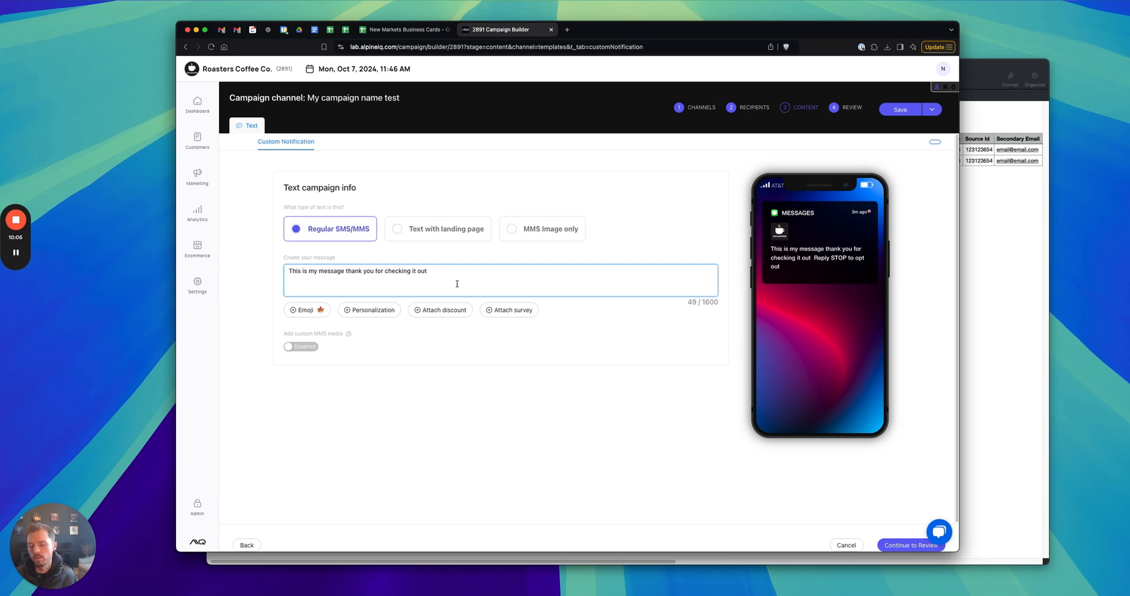
click(571, 324)
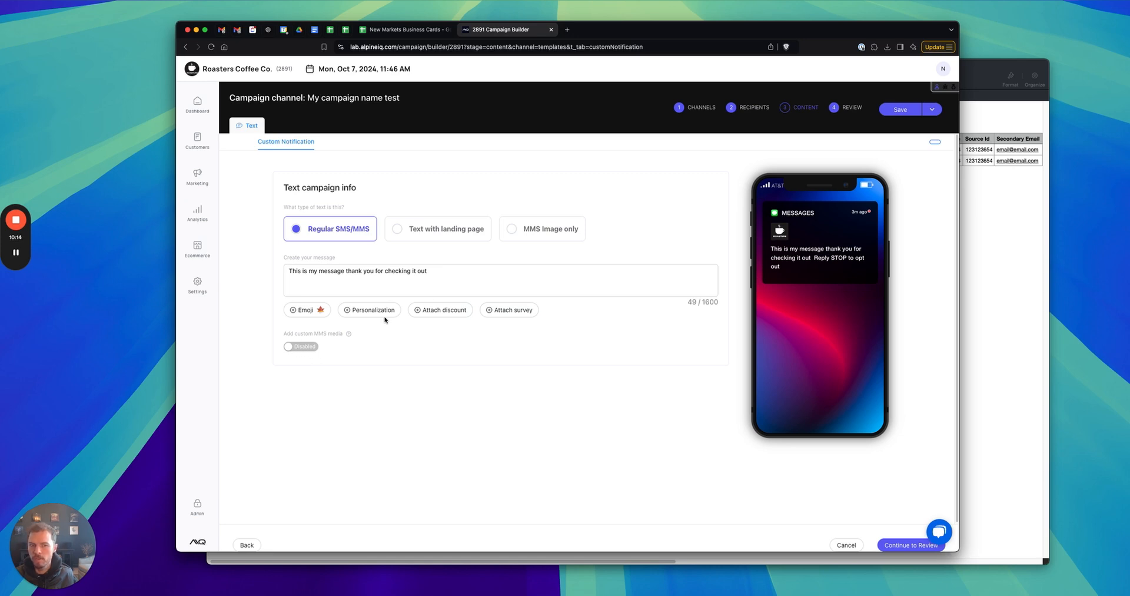
Continue to the review stage and check the campaign channels, targeted audience and tracking summaries
click(887, 547)
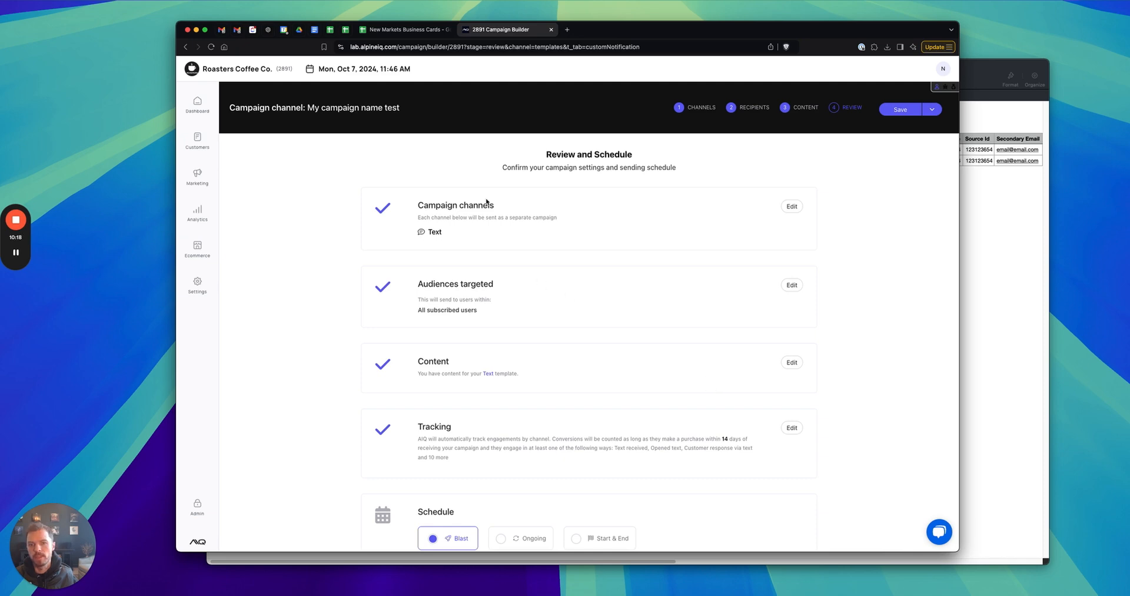
scroll(516, 215, down, 1)
drag(420, 224, 410, 206)
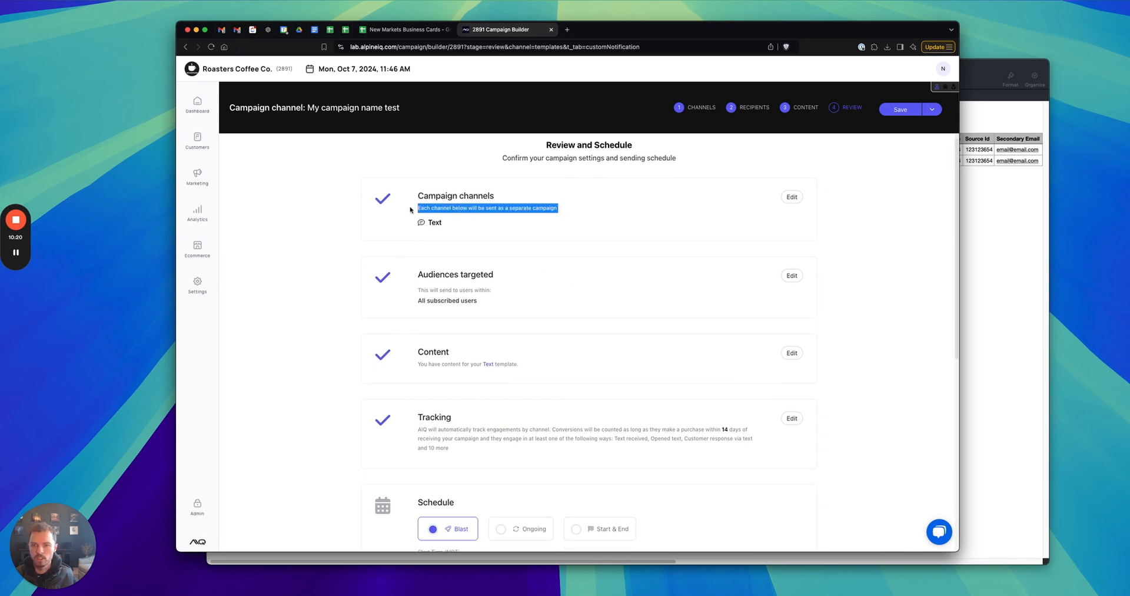
click(339, 249)
drag(419, 309, 375, 310)
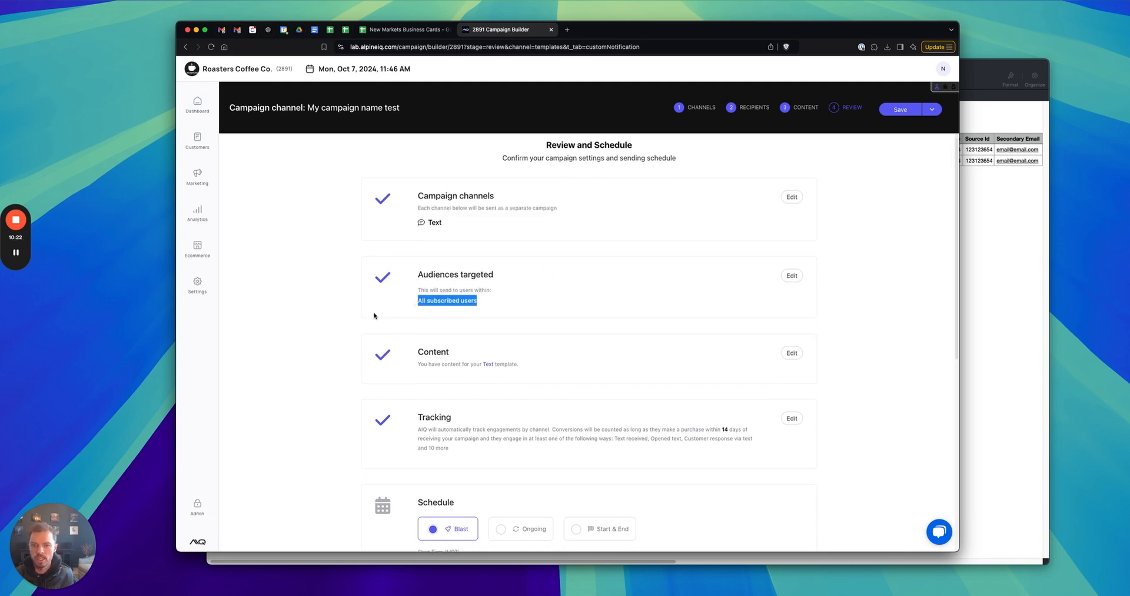
click(377, 315)
scroll(576, 351, down, 4)
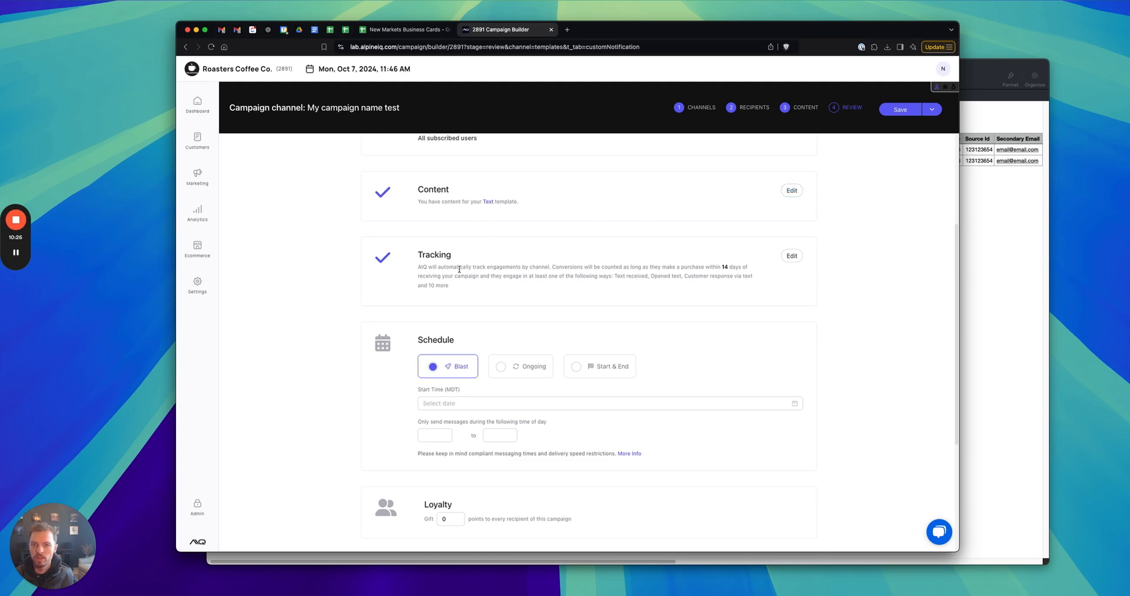
drag(422, 264, 604, 293)
click(604, 292)
Examine the conversion window and counted engagements in the tracking settings, leaving them without saving changes
click(792, 257)
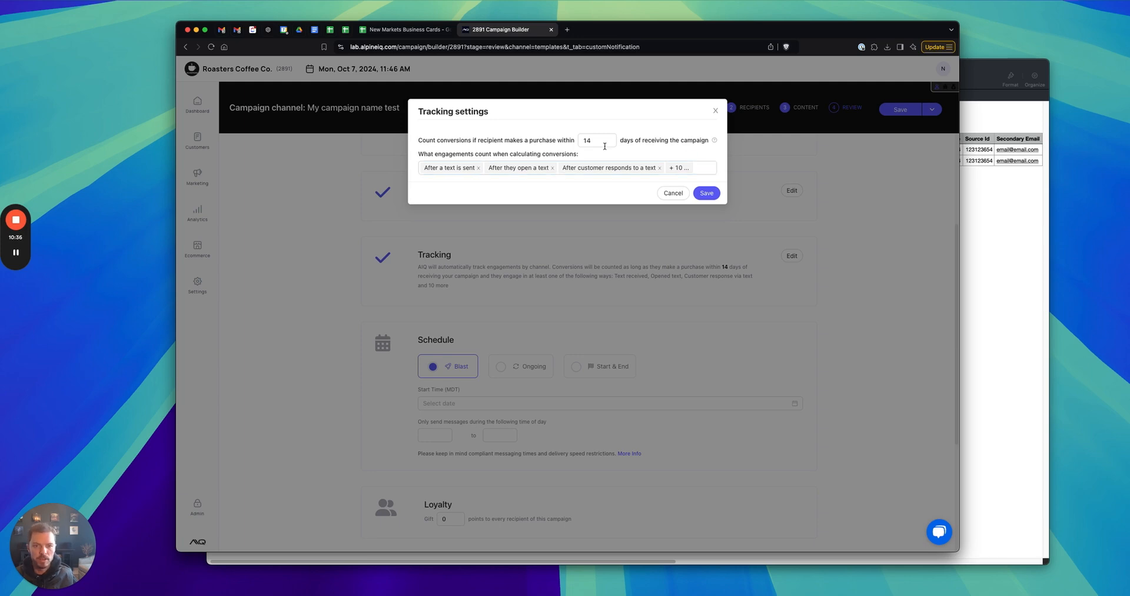
drag(597, 140, 535, 143)
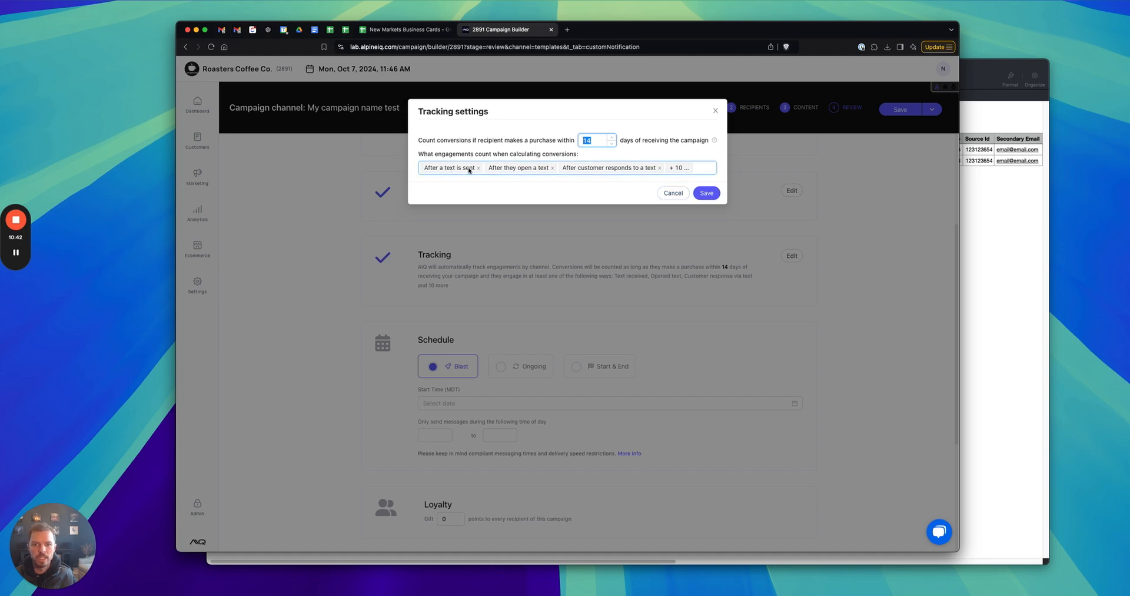
click(697, 169)
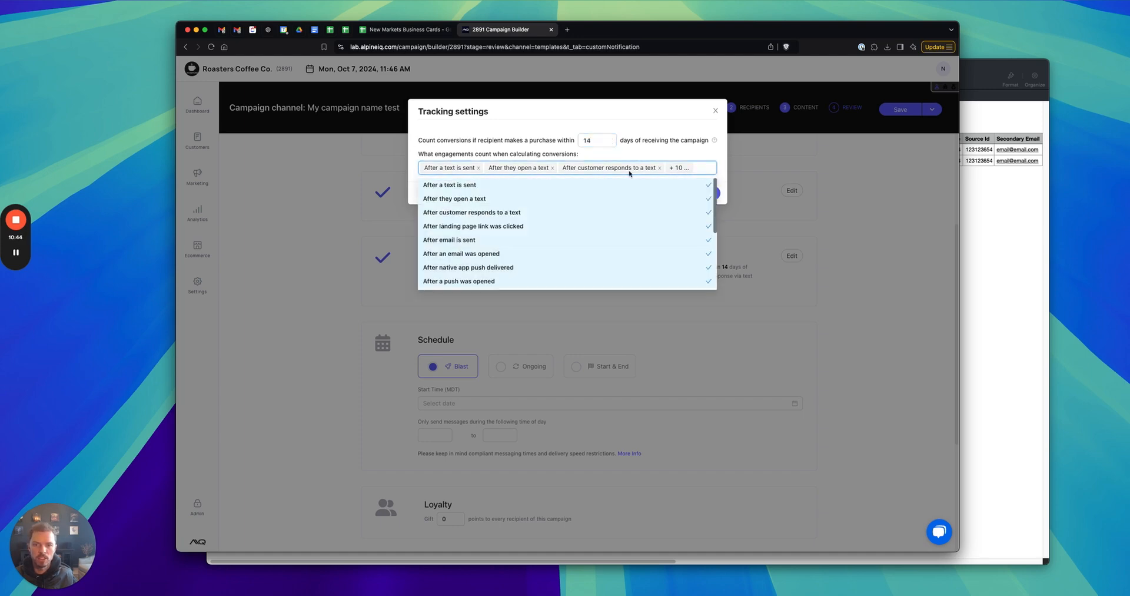
click(555, 155)
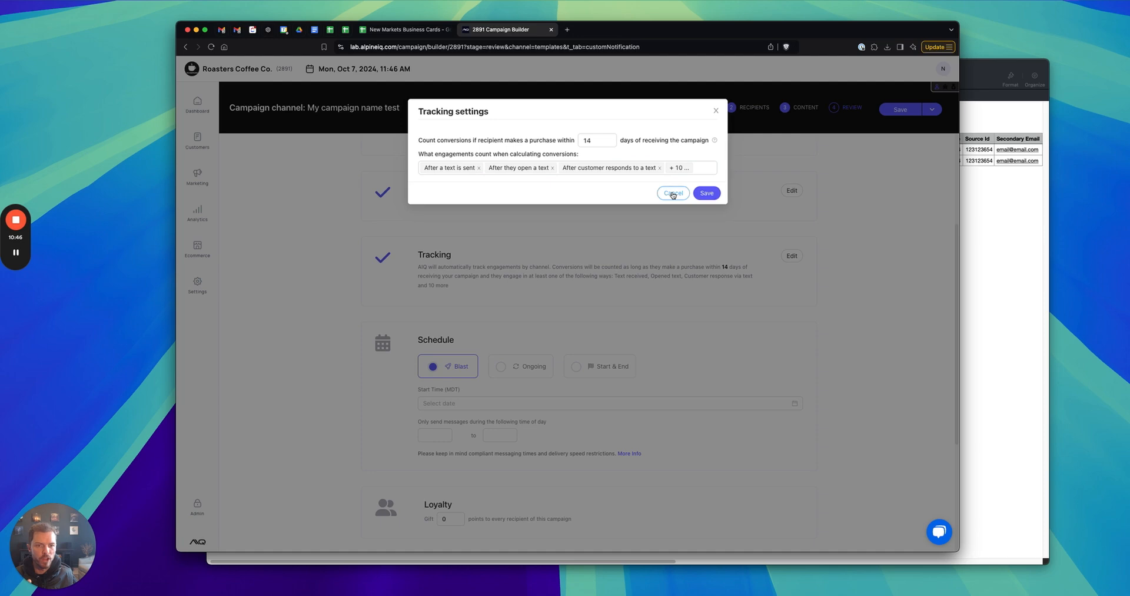
click(673, 194)
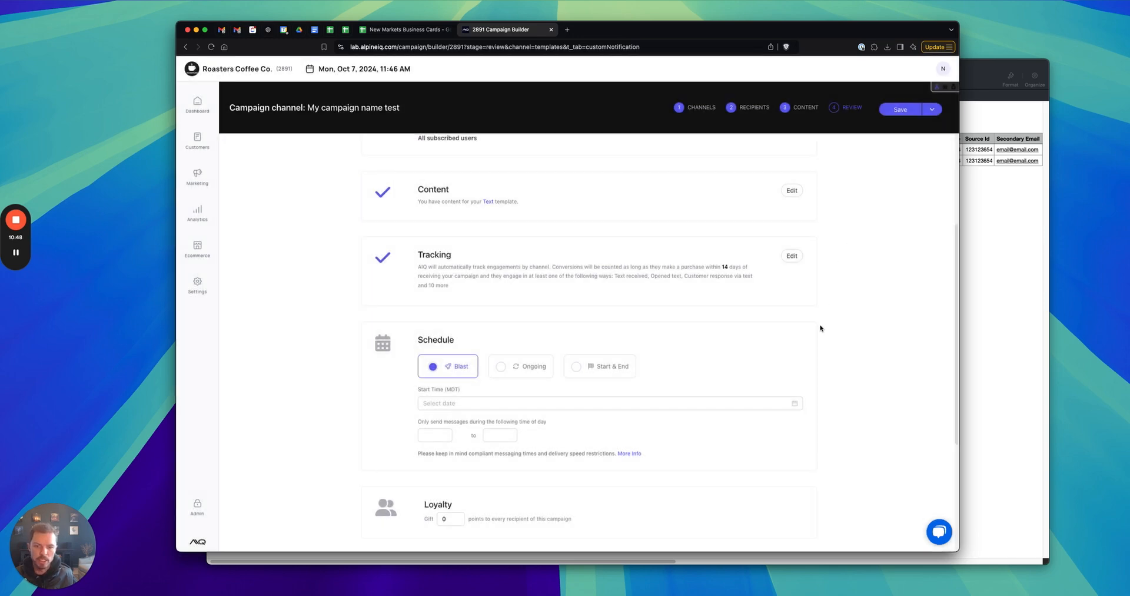
Keep the Blast schedule and set its start time to now, Oct 07, 2024 09:46am
scroll(821, 327, down, 3)
scroll(821, 328, up, 1)
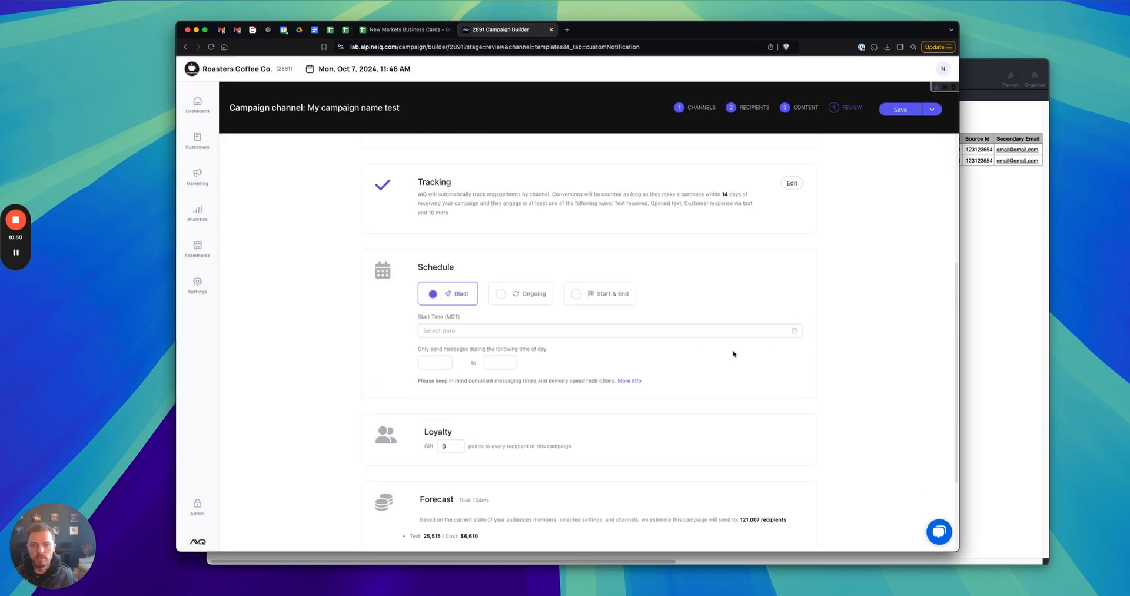
scroll(521, 282, down, 1)
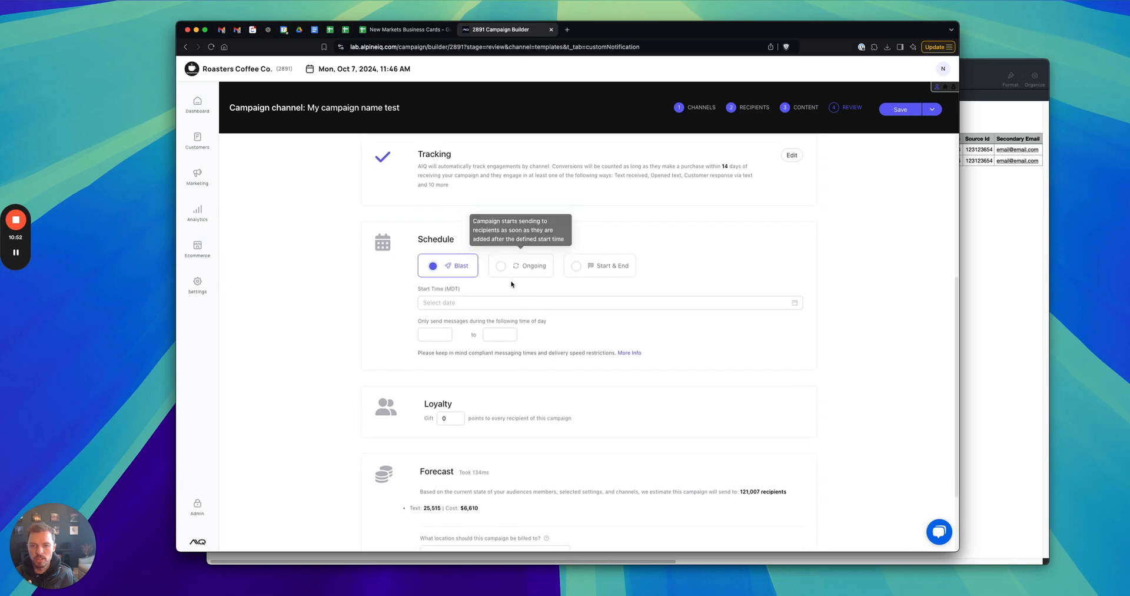
click(471, 303)
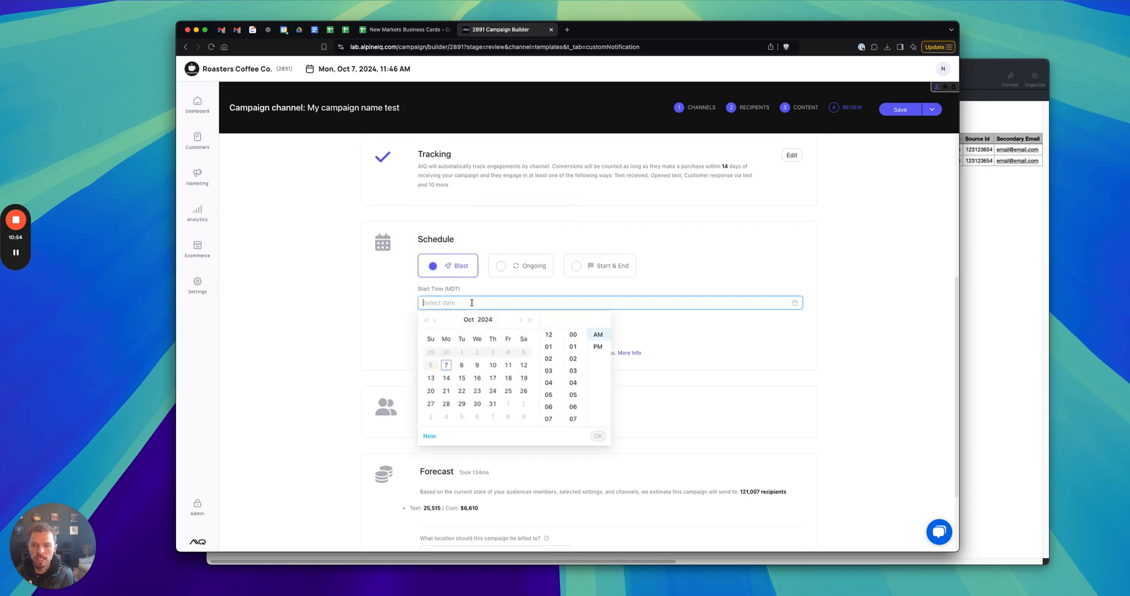
click(430, 436)
click(598, 436)
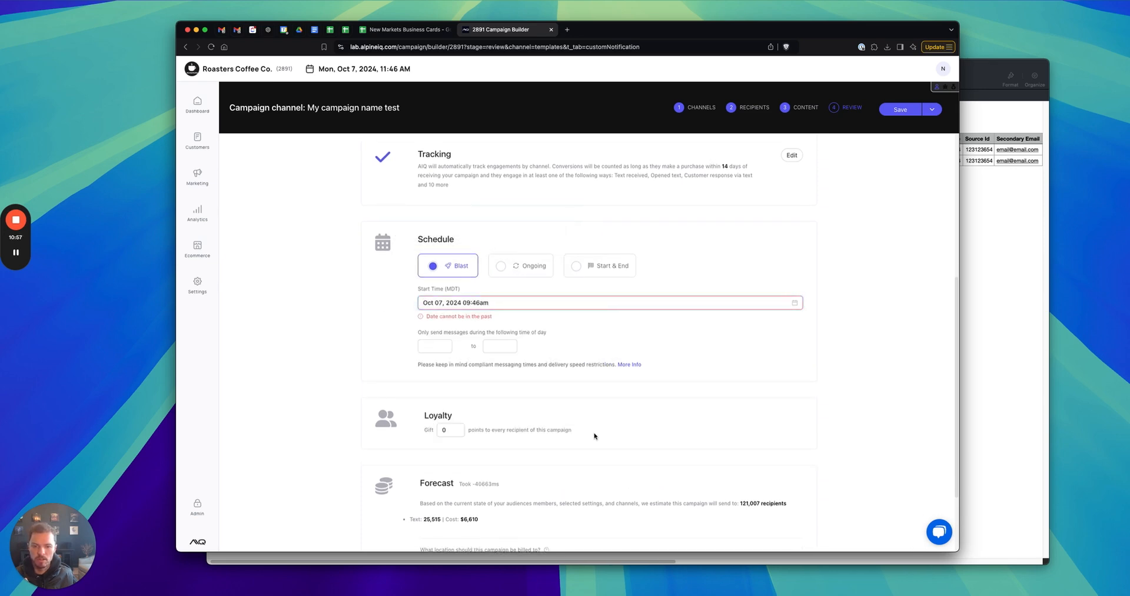
Set the Blast start time to Oct 07, 2024 09:49am and check the explanation of the Start & End schedule type
click(479, 302)
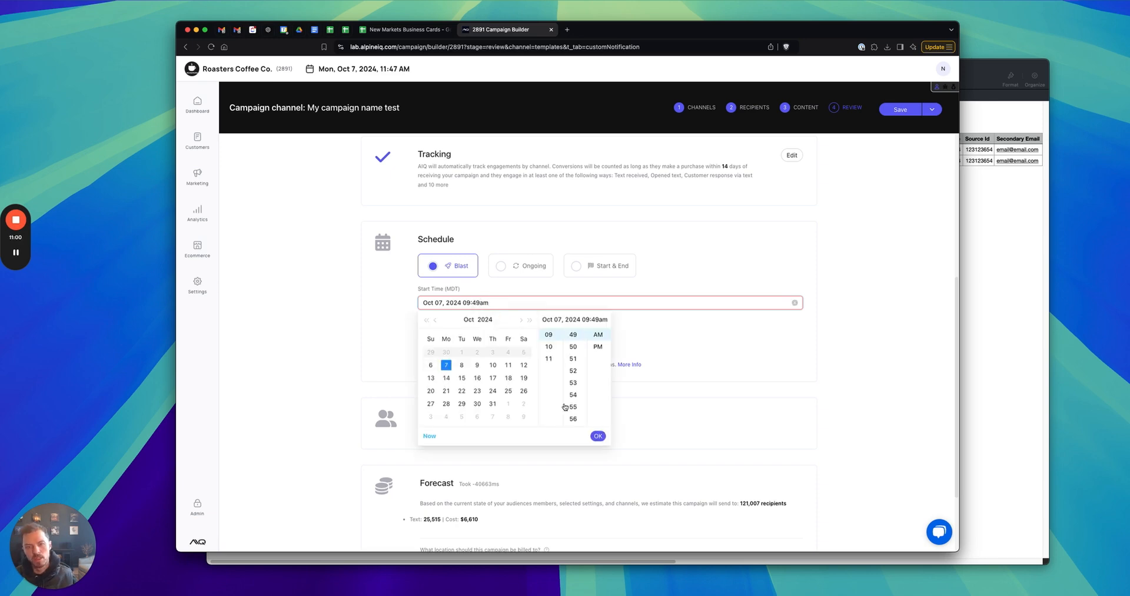
click(598, 436)
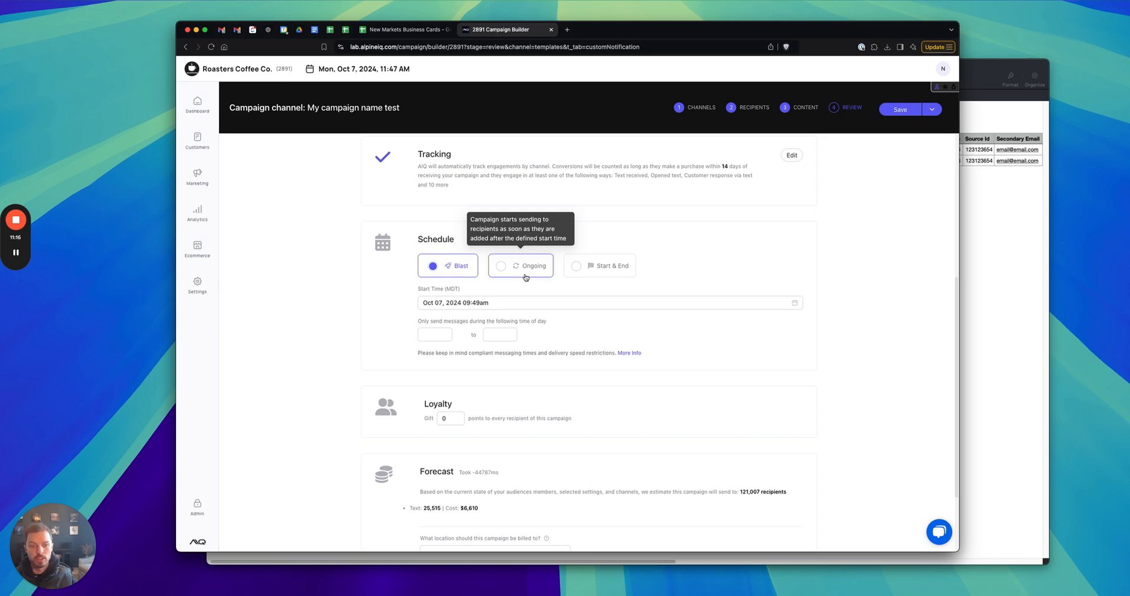
mouse_move(583, 274)
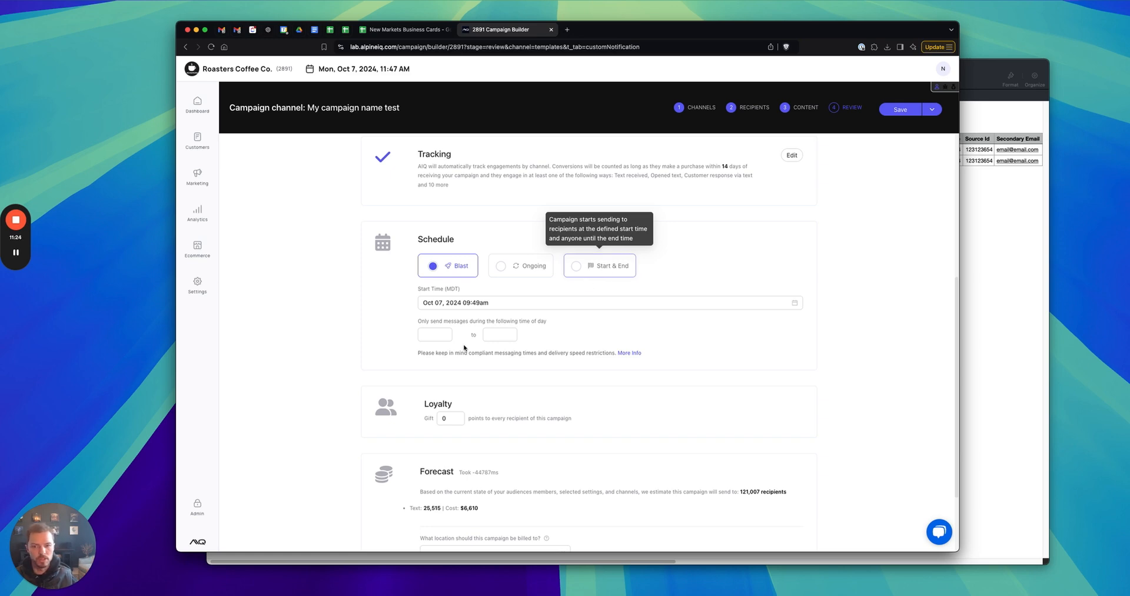
Check the loyalty and forecast sections and the choices for the campaign's billing location, leaving the location empty
scroll(573, 346, down, 3)
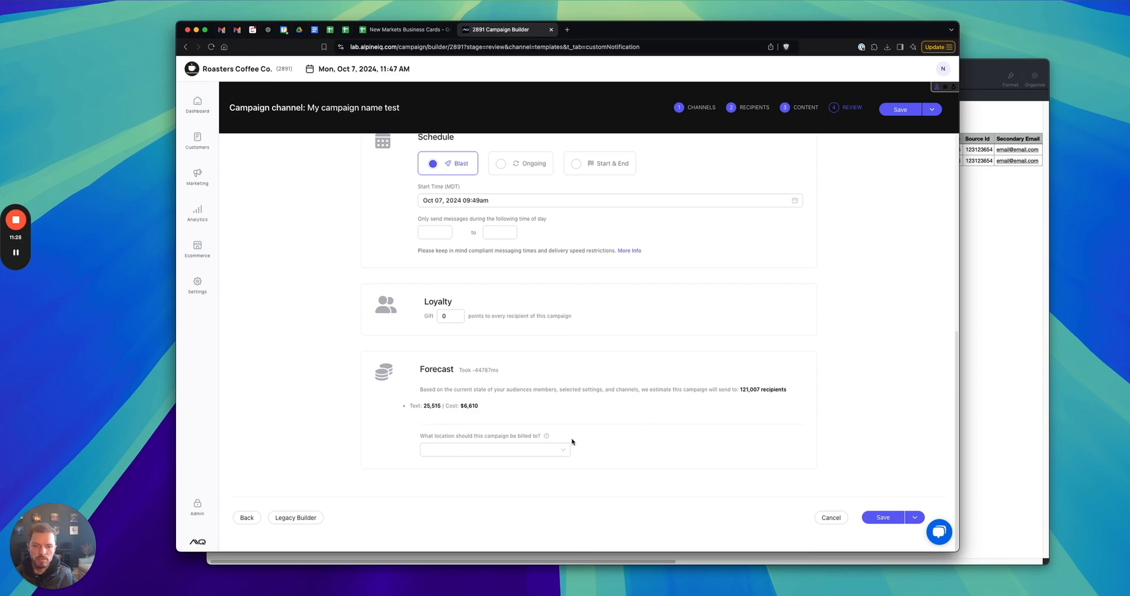
click(487, 450)
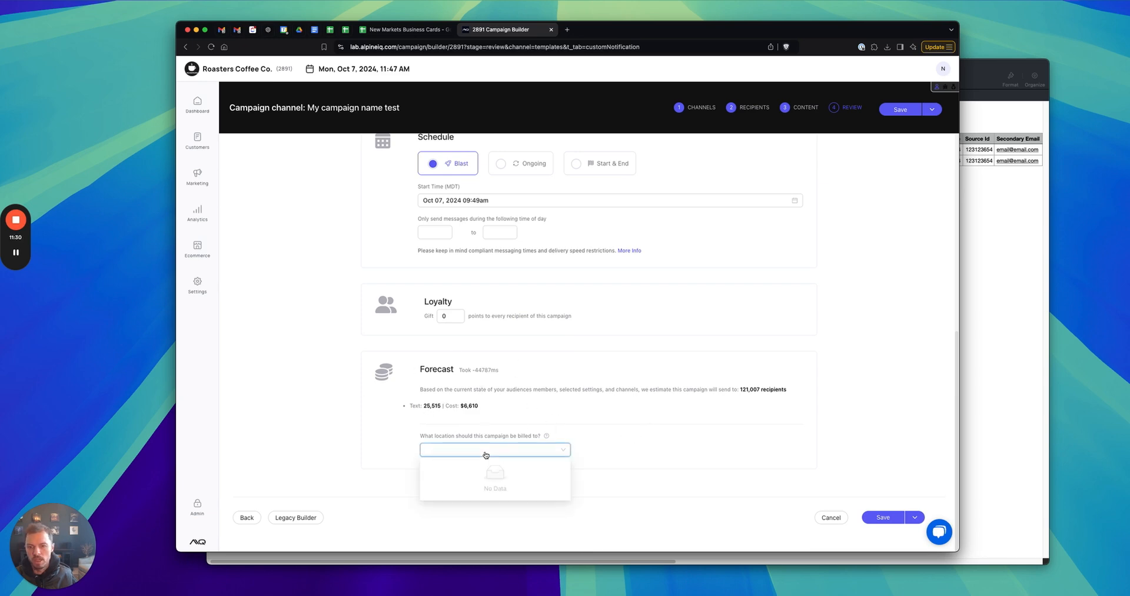
click(652, 432)
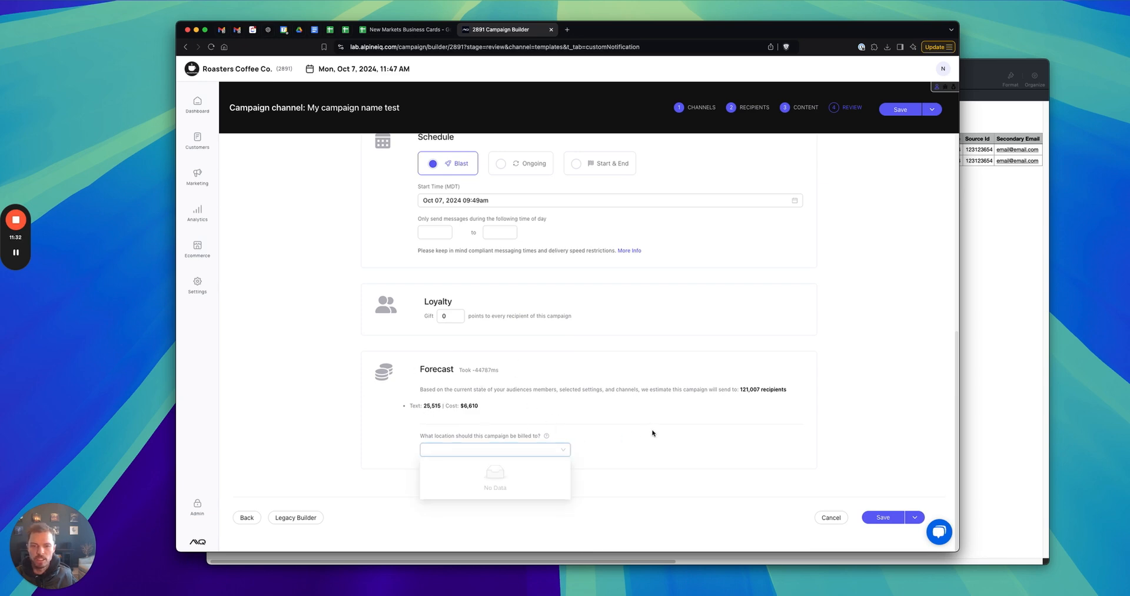
Check the Save as Inactive and Set Live options without choosing either, and leave the builder for the Marketing campaigns page
click(883, 517)
click(910, 517)
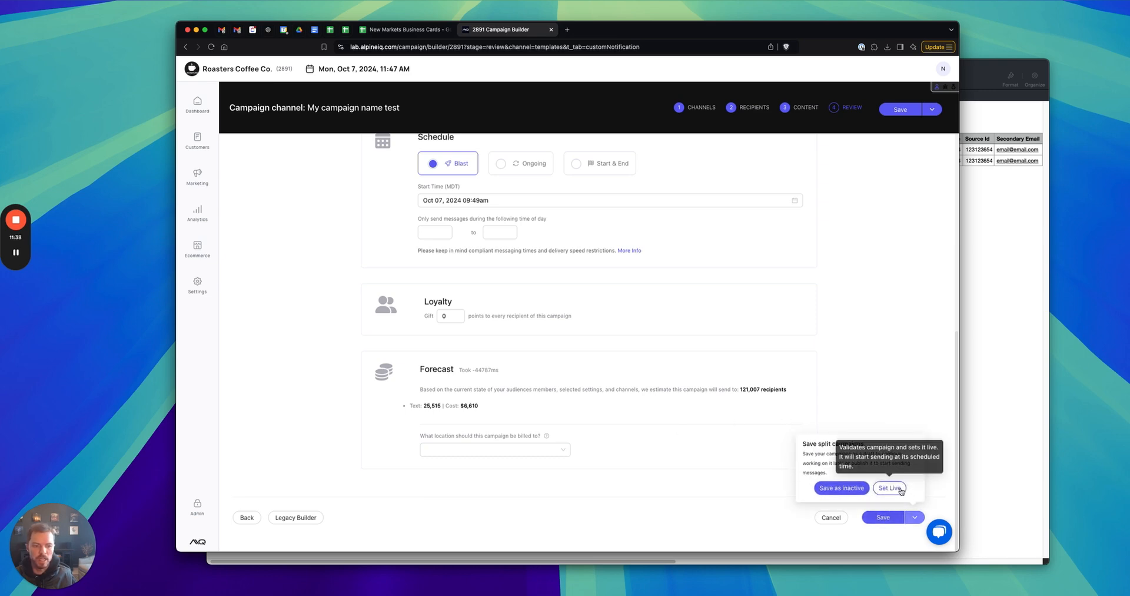
click(892, 405)
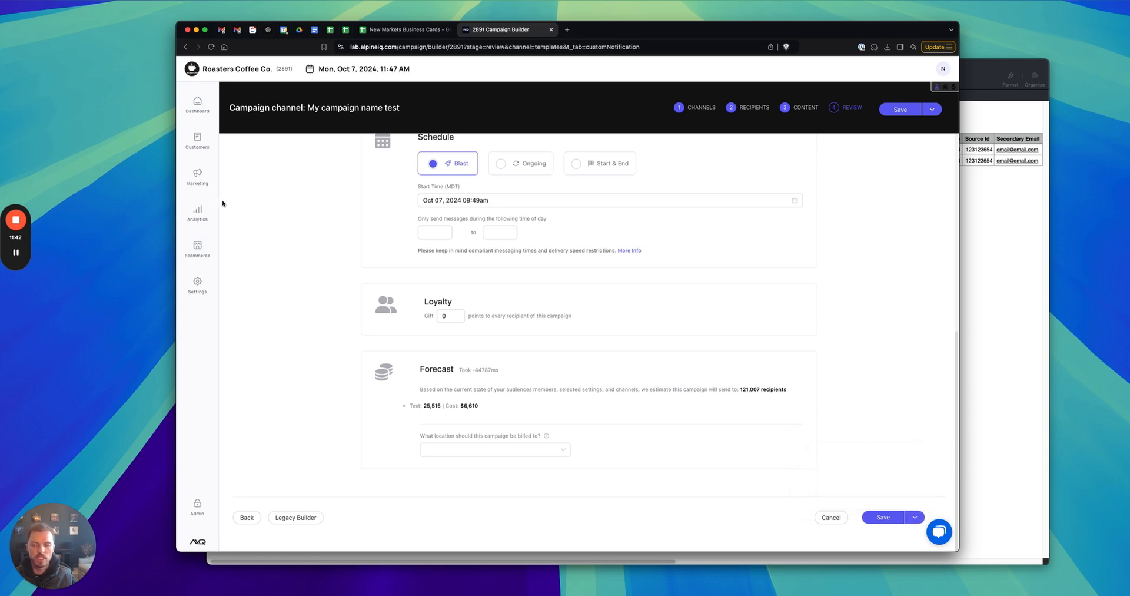
click(195, 180)
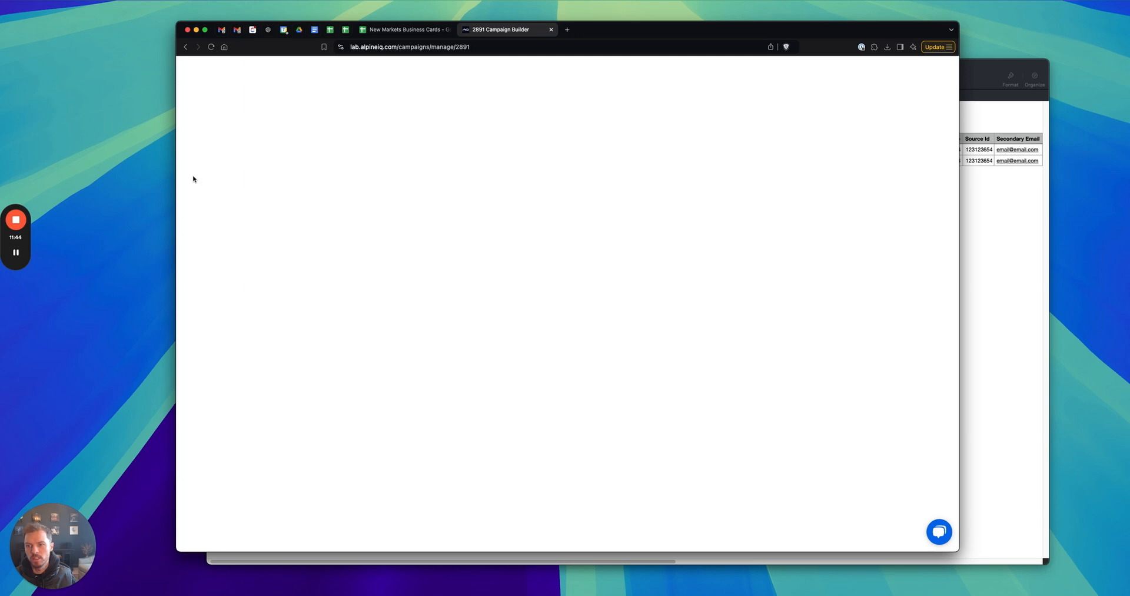